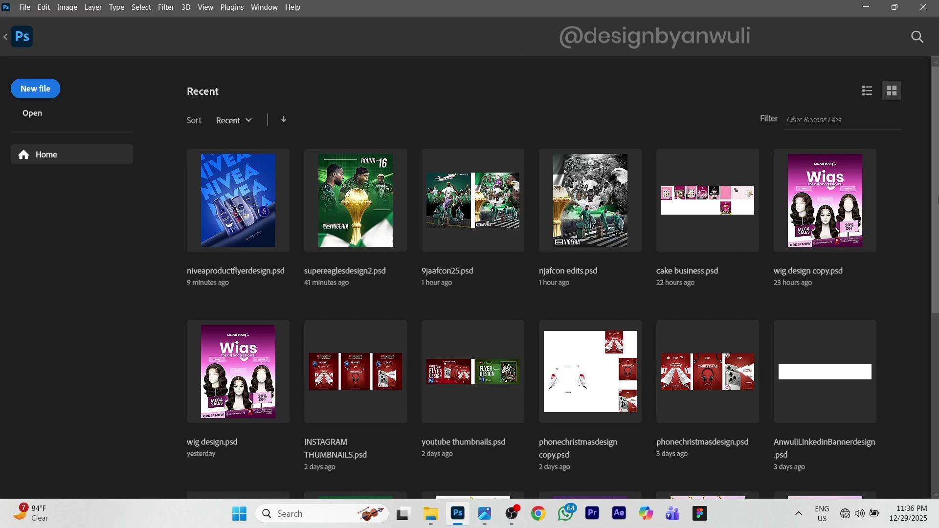
Create a new document from the recent ncf flyer preset, 1080 x 1350 px at 720 ppi
left_click(48, 91)
left_click(294, 161)
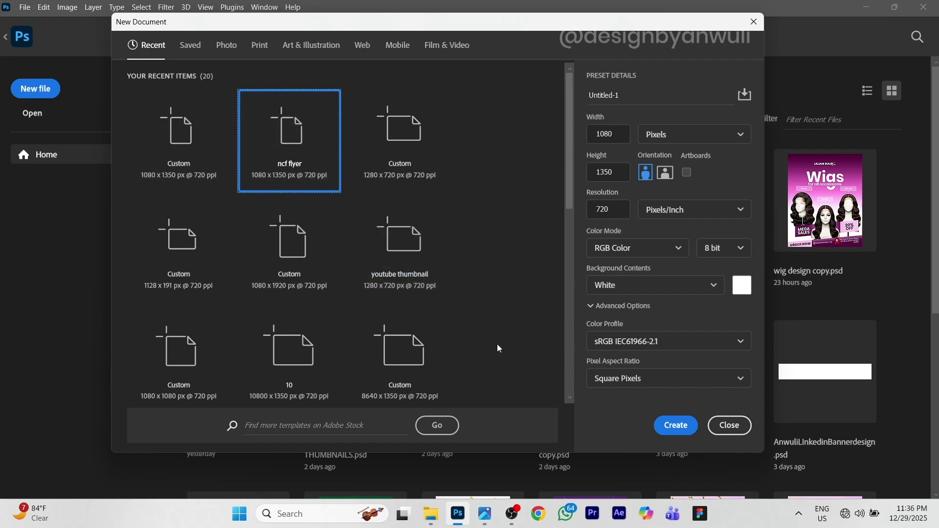
left_click(676, 427)
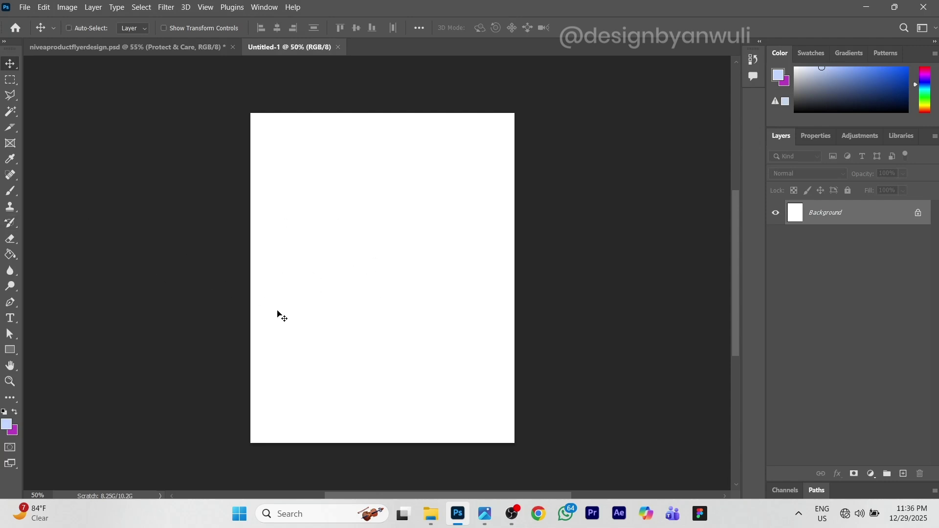
Add a Solid Color fill layer in deep blue #0032a0 above the background
scroll(277, 315, "right", 1)
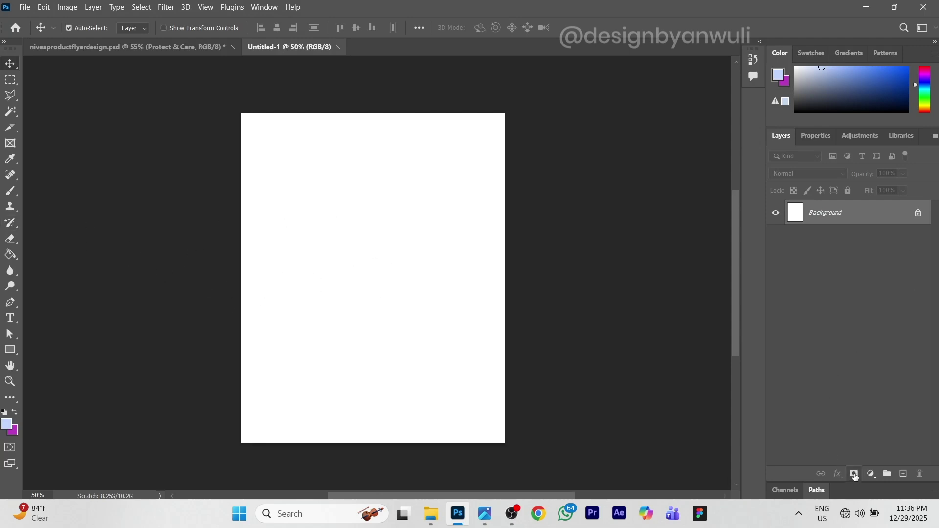
left_click(871, 474)
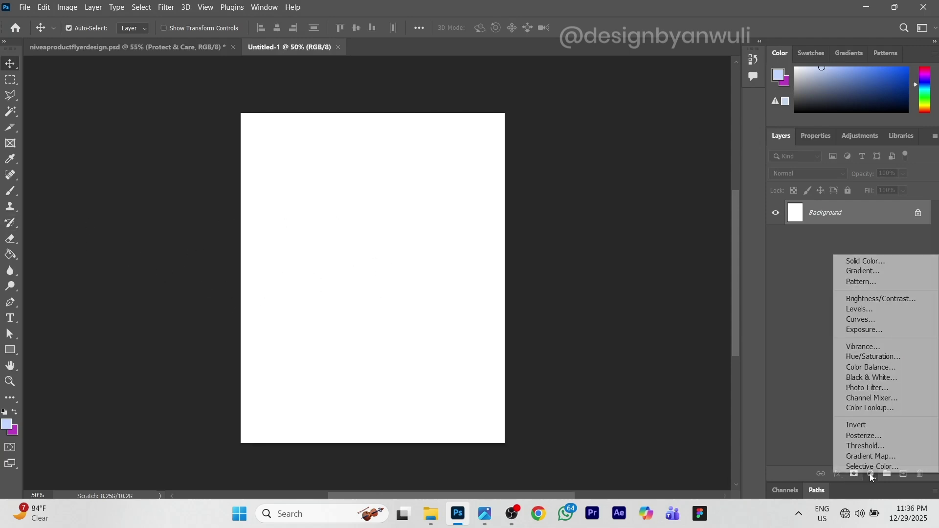
left_click(891, 261)
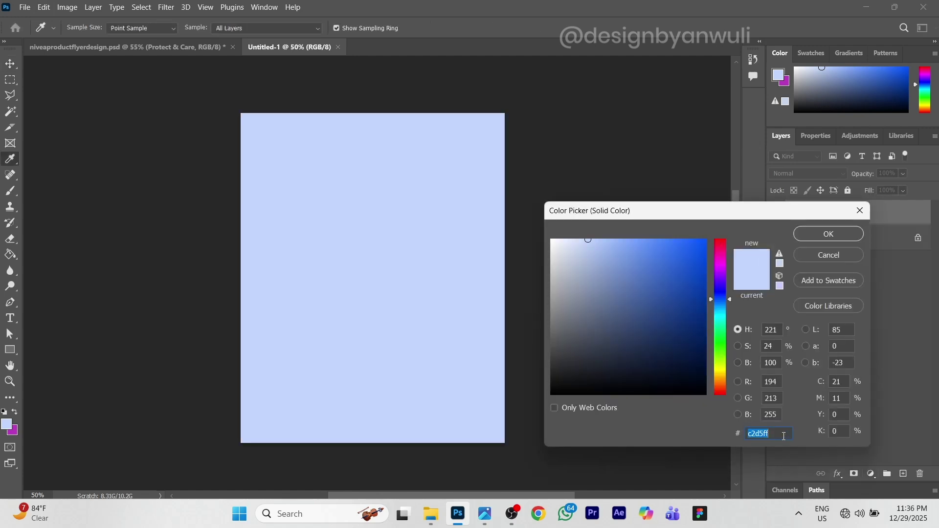
type("0032")
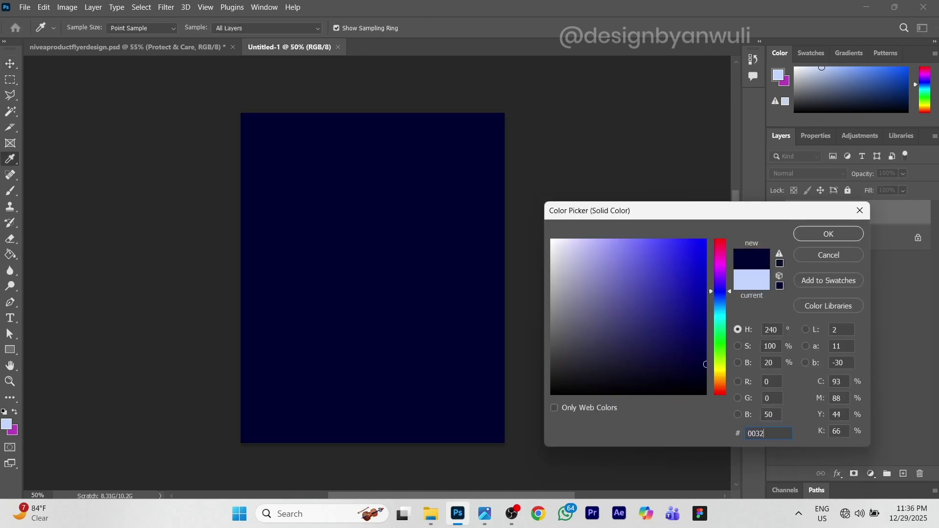
type("a0")
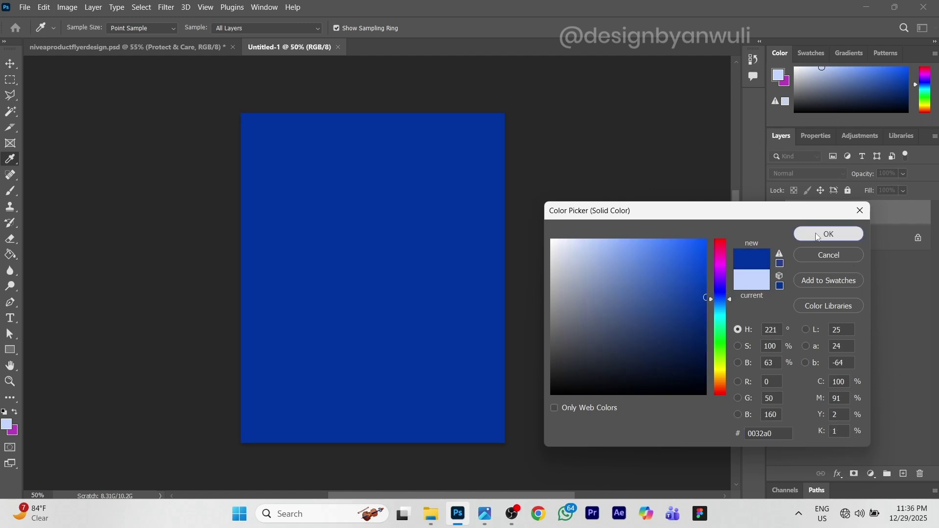
left_click(830, 234)
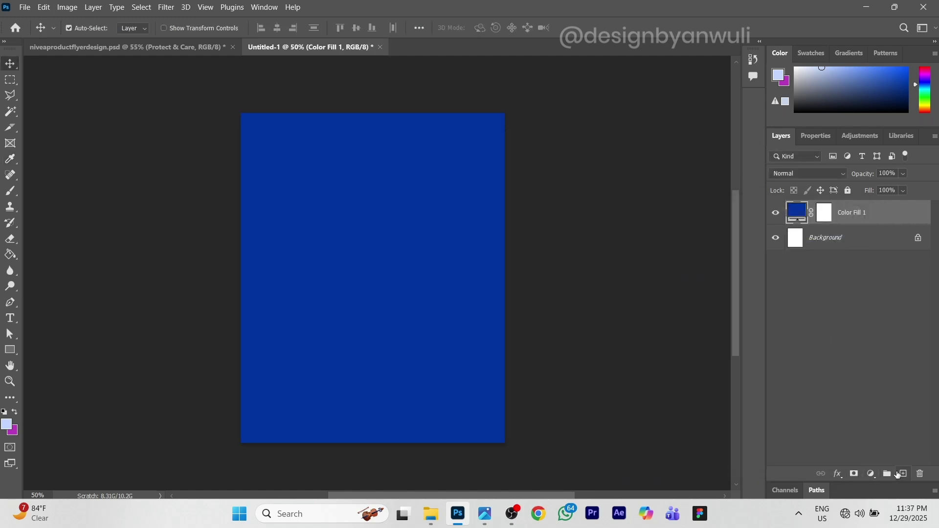
Add a new empty layer above the colour fill and set the foreground colour to #c2d5ff for the Brush tool
left_click(902, 475)
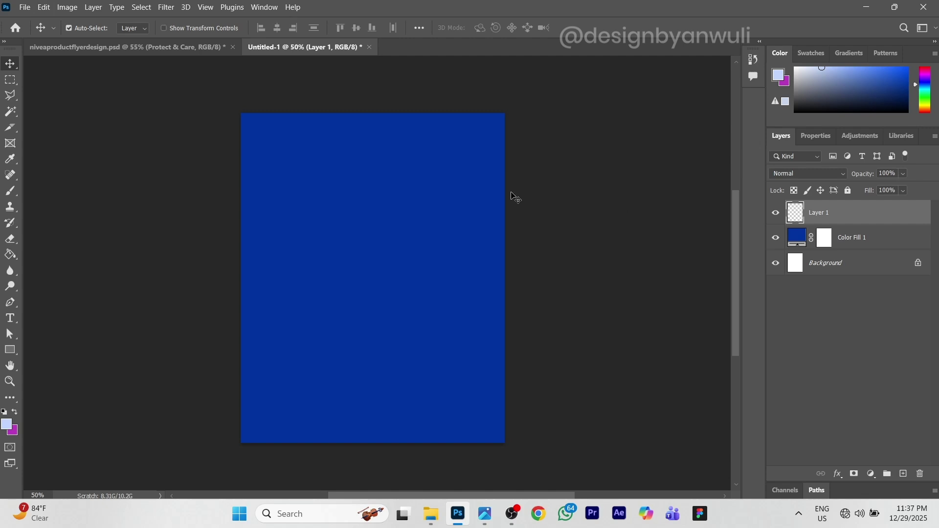
key("b")
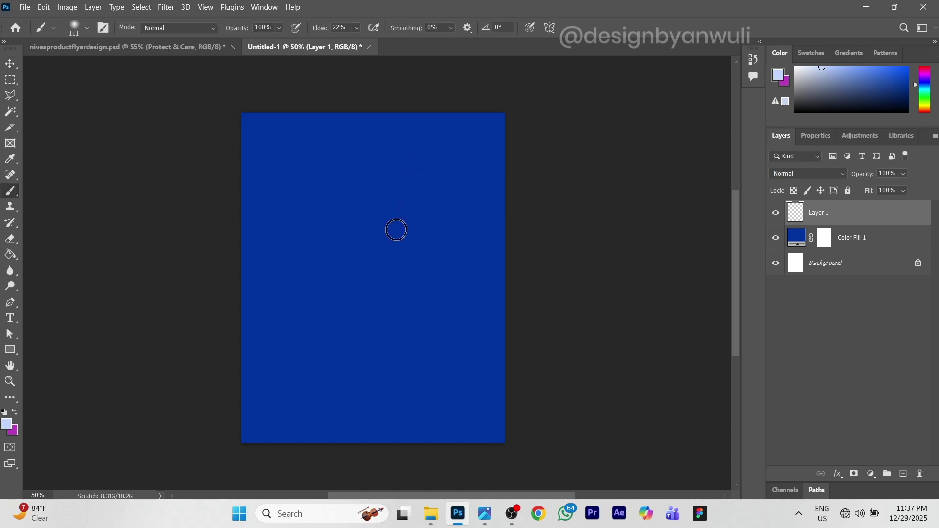
left_click(780, 77)
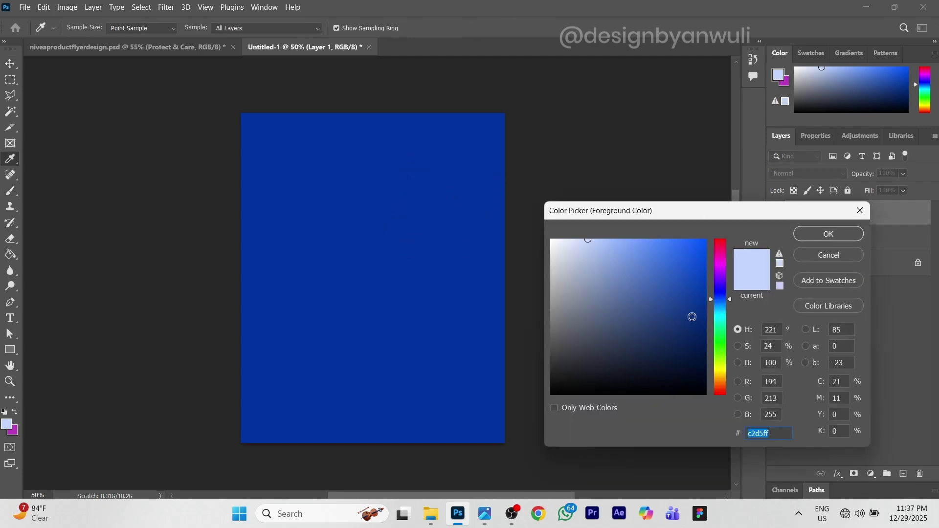
type("c")
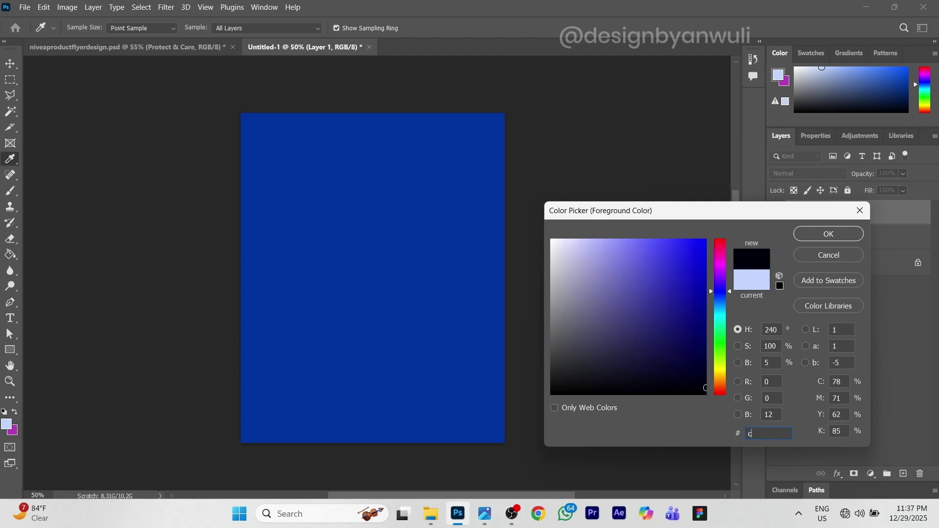
type("2d")
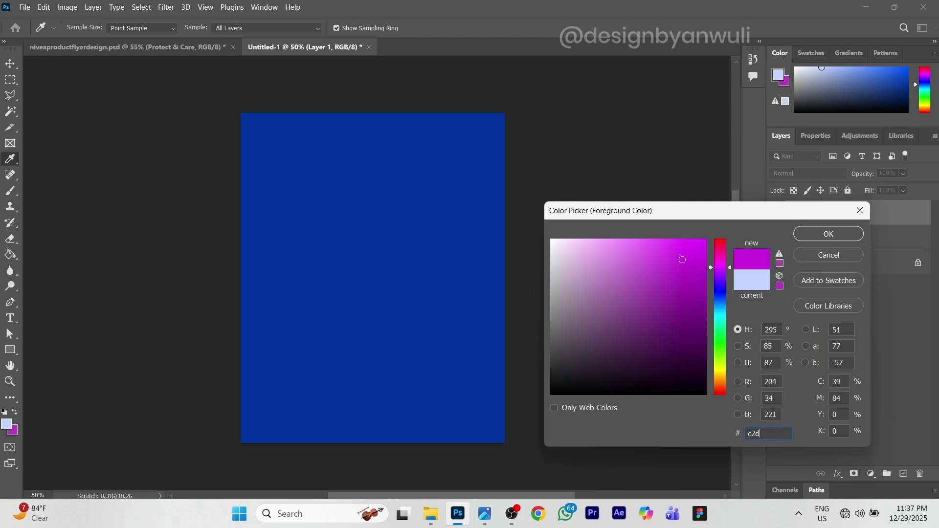
type("5ff")
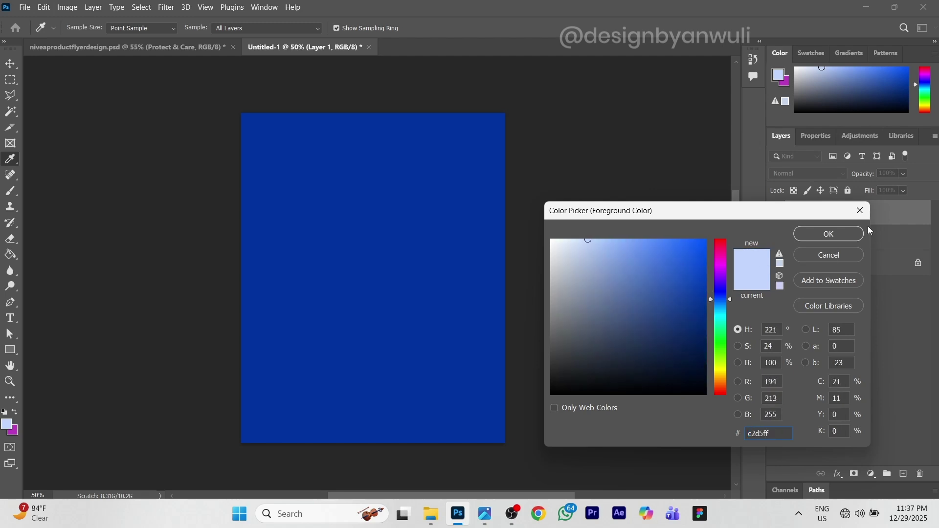
left_click(832, 233)
Enlarge the Soft Round brush to 1102 px and dab twice just above the canvas centre to paint a soft light glow
key("b")
right_click(356, 282)
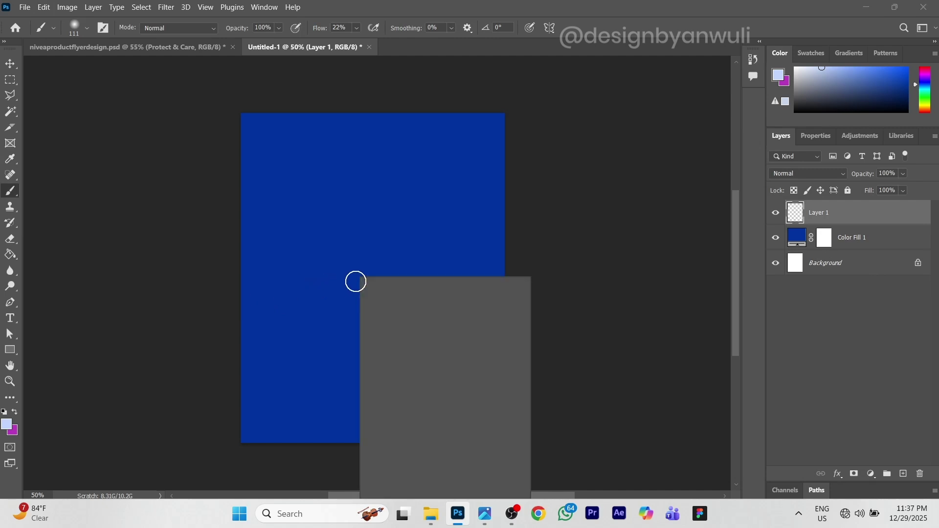
left_click_drag(424, 305, 488, 308)
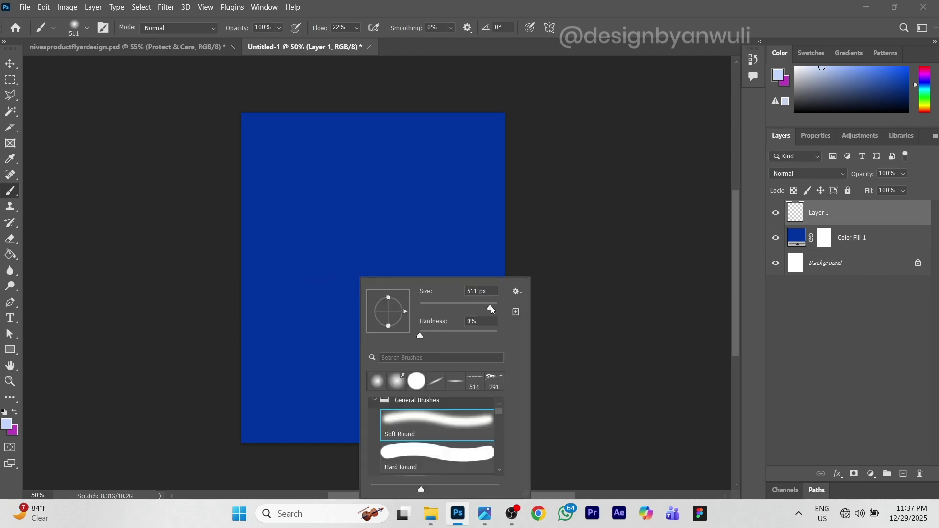
left_click_drag(492, 309, 496, 309)
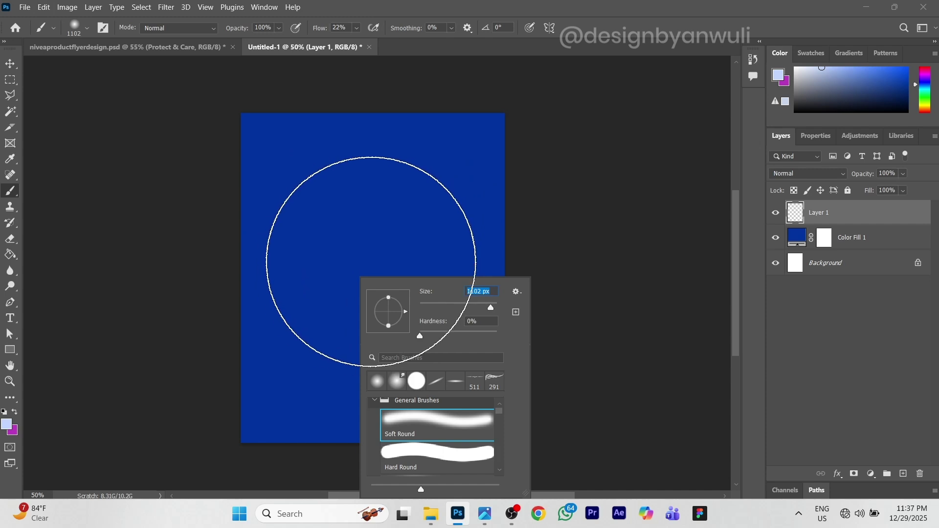
left_click(372, 261)
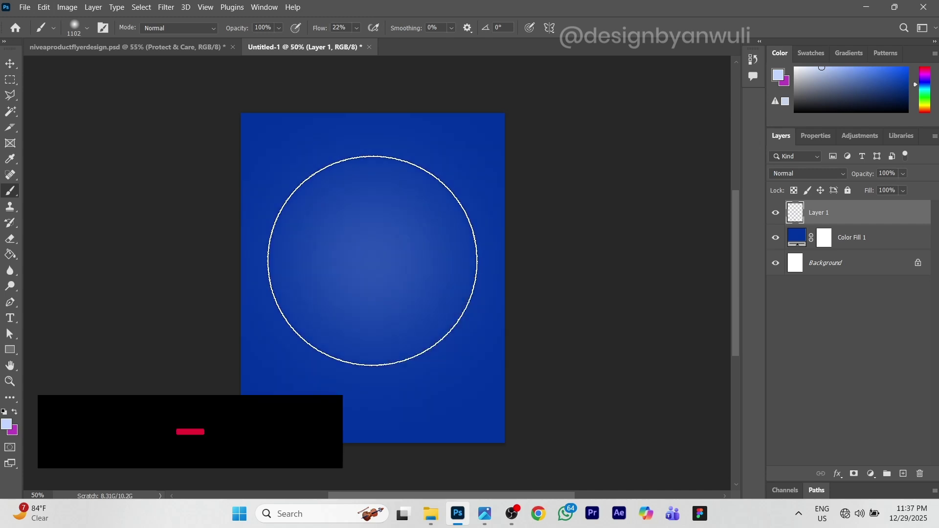
left_click(372, 261)
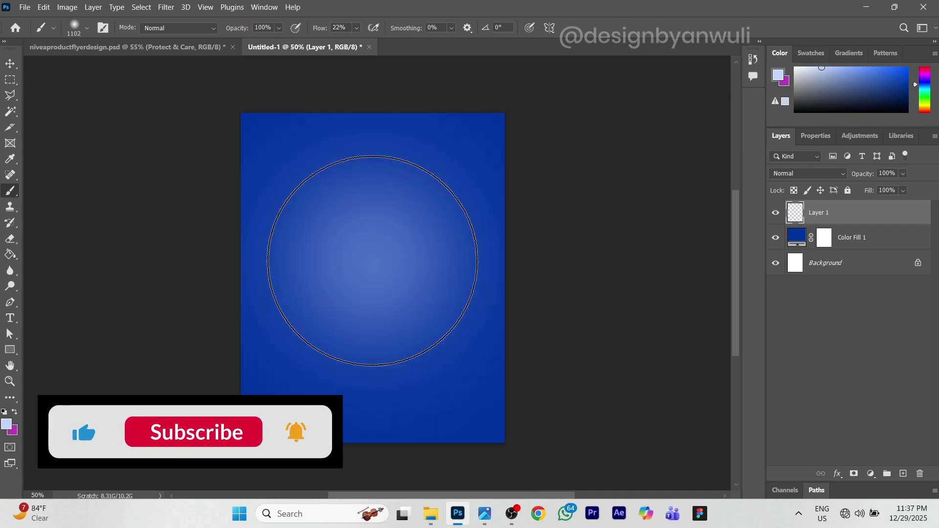
key("v")
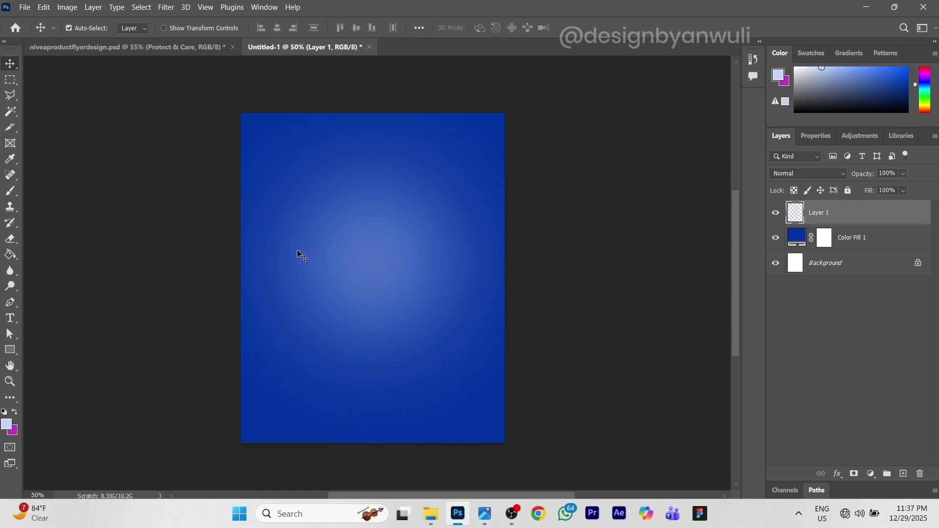
Place the black NIVEA logo PNG from the nivea folder, scale it down and position it centred near the canvas's upper edge
left_click(431, 514)
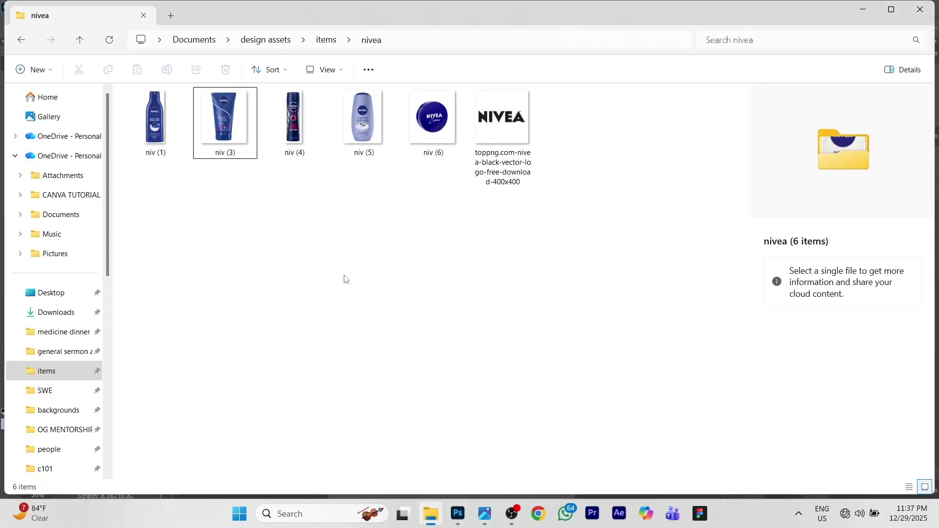
left_click(487, 144)
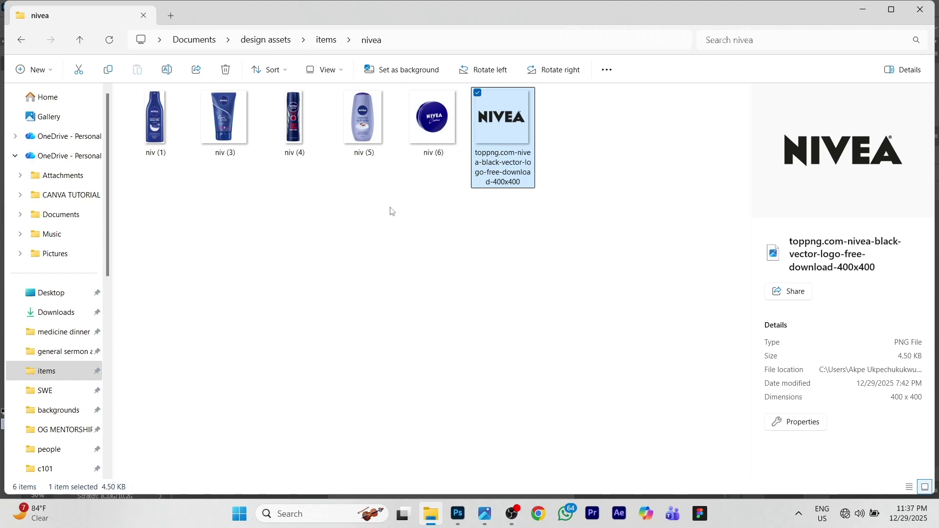
left_click_drag(487, 126, 392, 254)
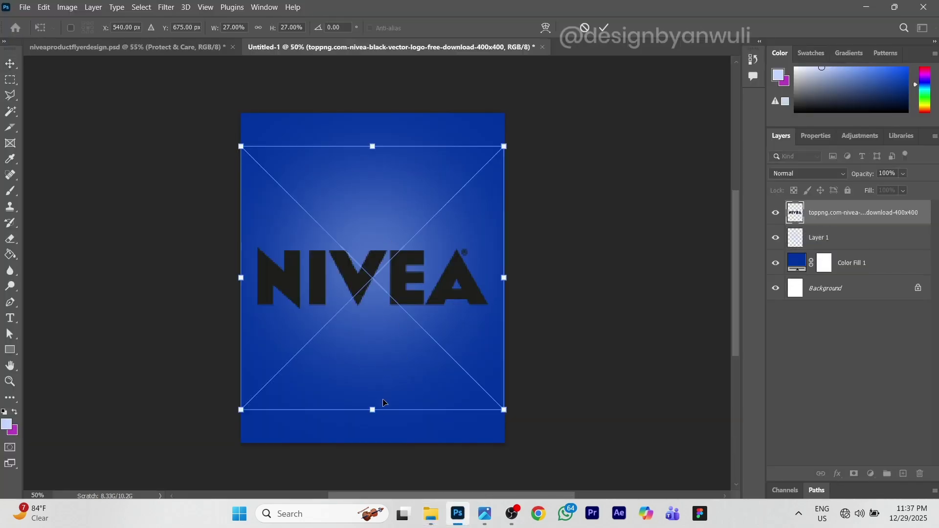
left_click_drag(373, 411, 370, 205)
key("Return")
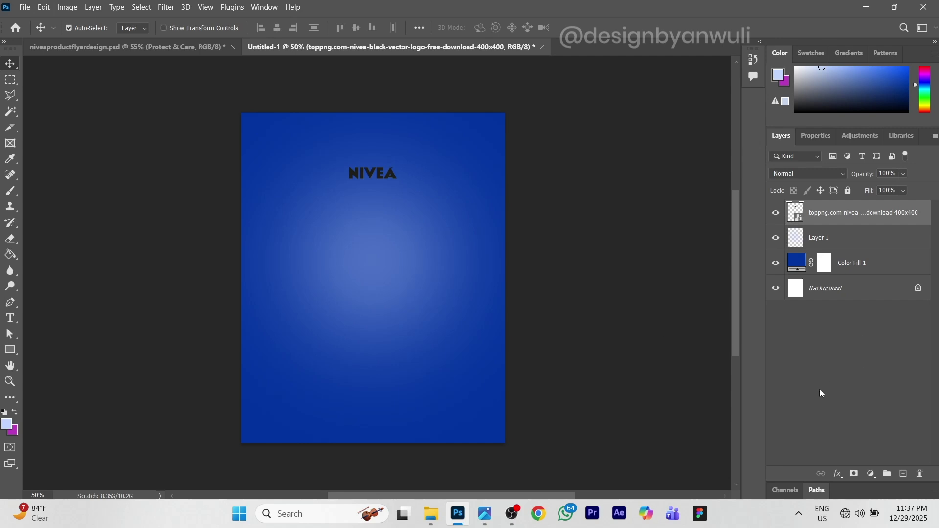
Apply a white (#ffffff) Color Overlay at 100% opacity to the NIVEA logo
left_click(838, 475)
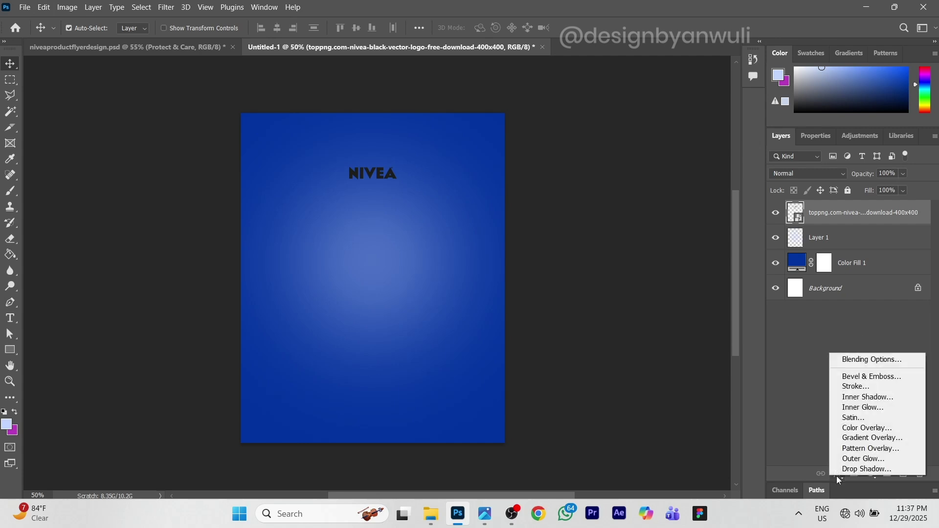
left_click(863, 429)
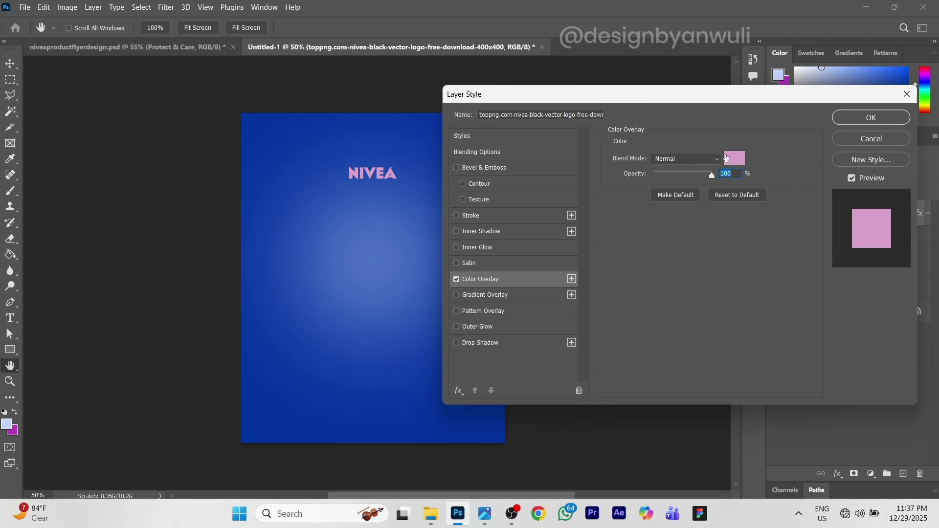
left_click(734, 158)
left_click_drag(600, 292, 552, 239)
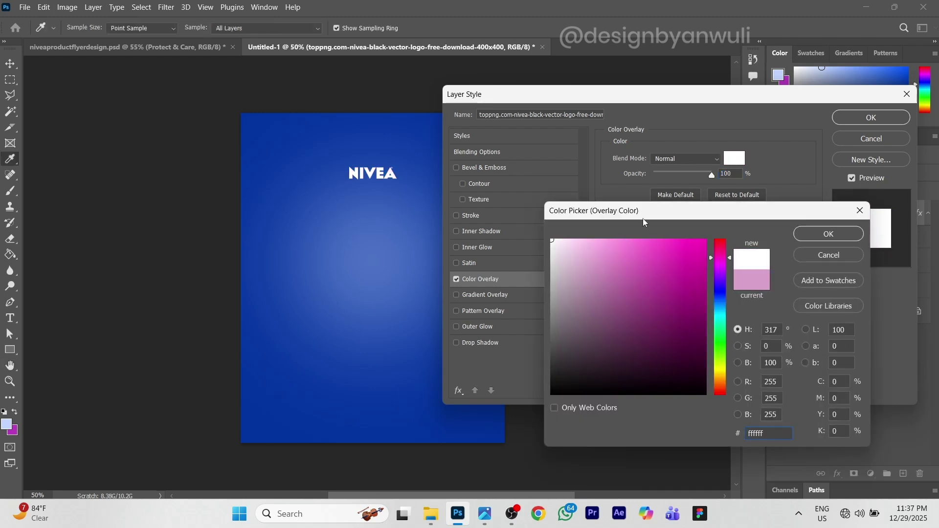
left_click(807, 236)
left_click(849, 123)
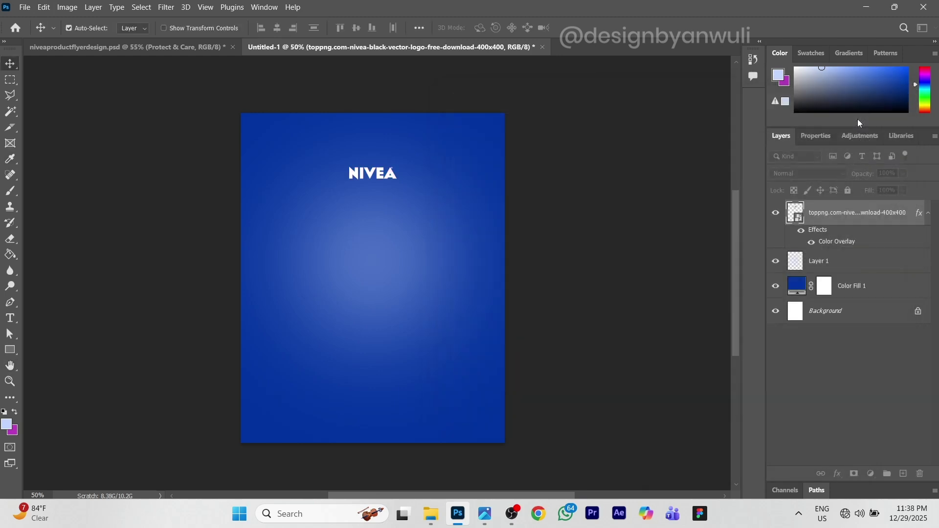
Examine the repeated logo background in niveaproductflyerdesign.psd and compare it with the new document
left_click(169, 49)
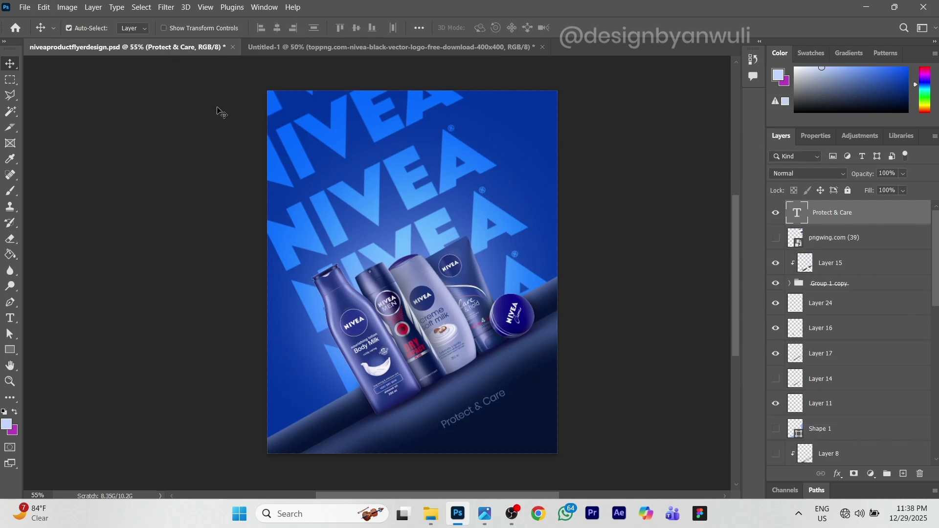
left_click(307, 47)
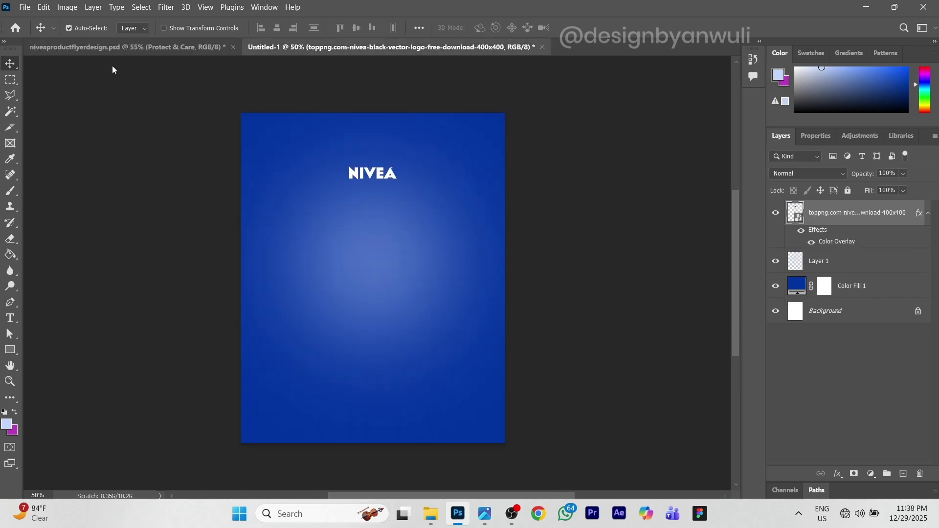
left_click(124, 49)
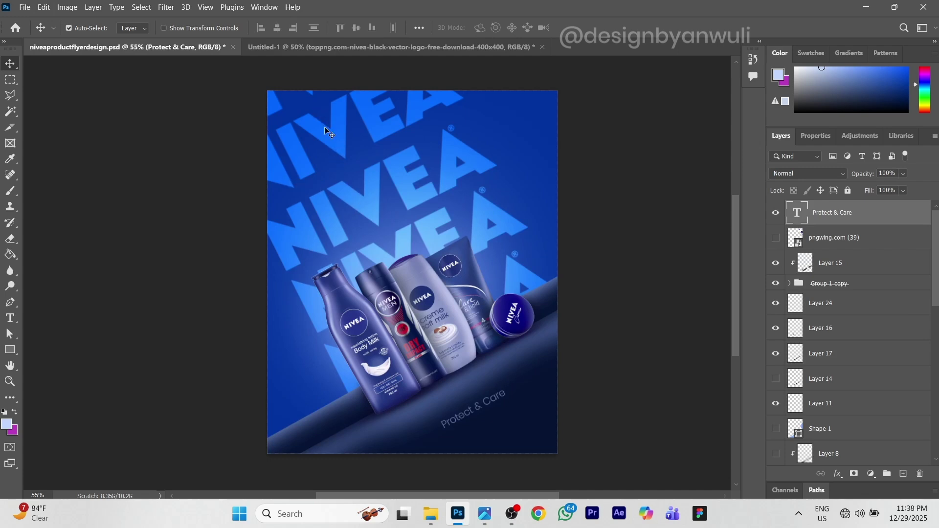
left_click(334, 47)
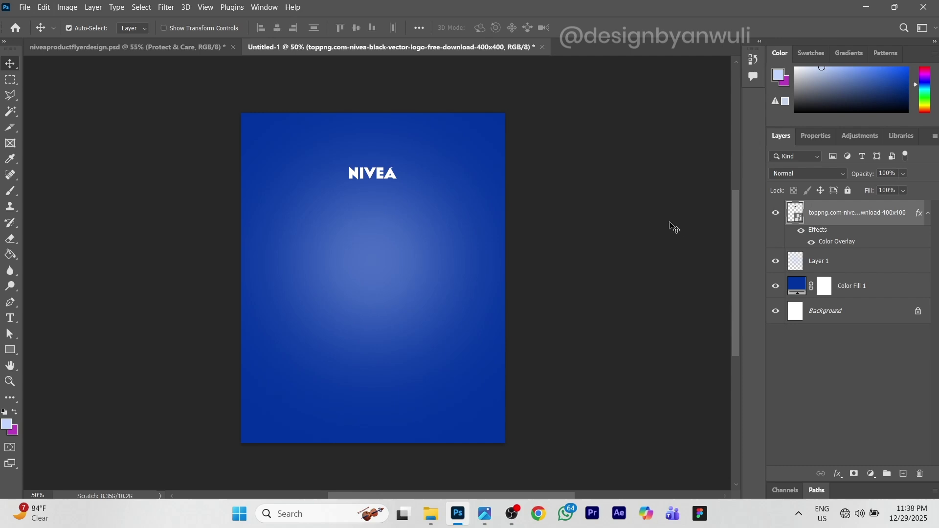
left_click(180, 52)
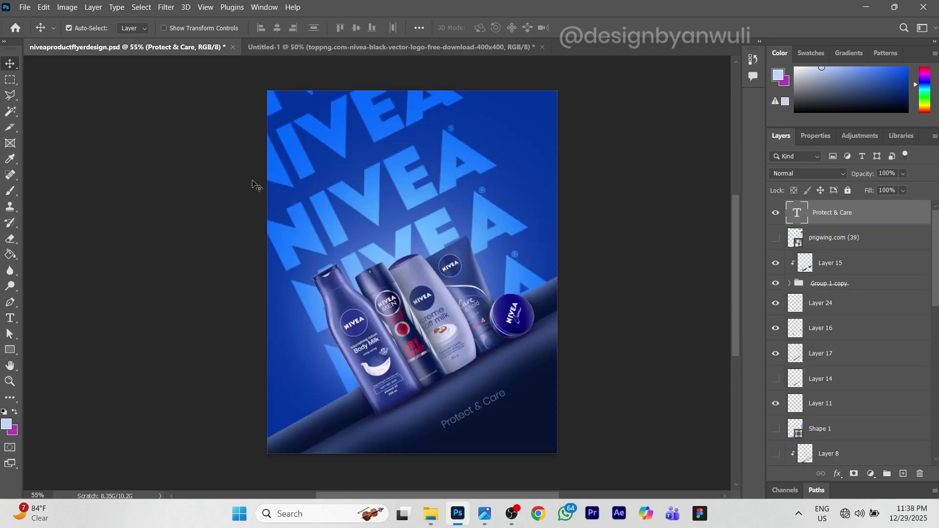
left_click(307, 51)
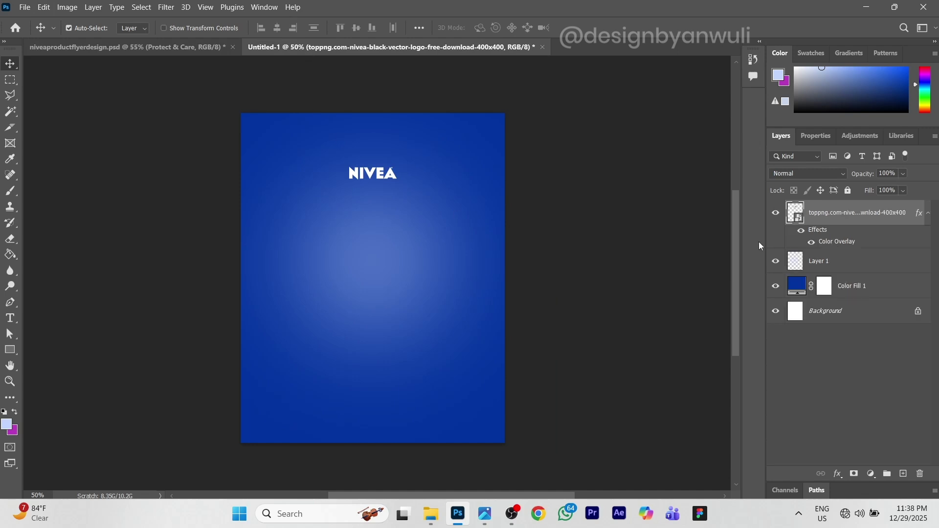
Convert the white NIVEA logo layer to a Smart Object and set its blend mode to Overlay
right_click(830, 218)
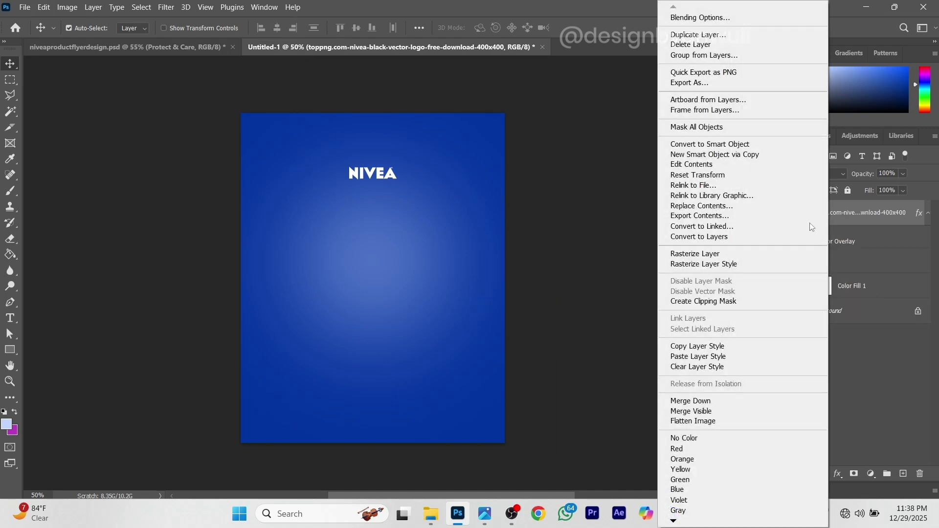
left_click(711, 145)
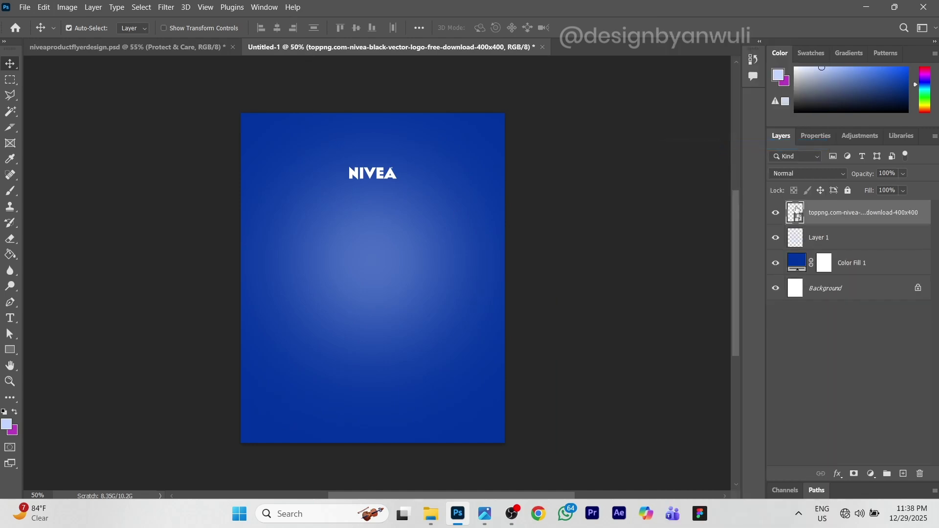
left_click(816, 173)
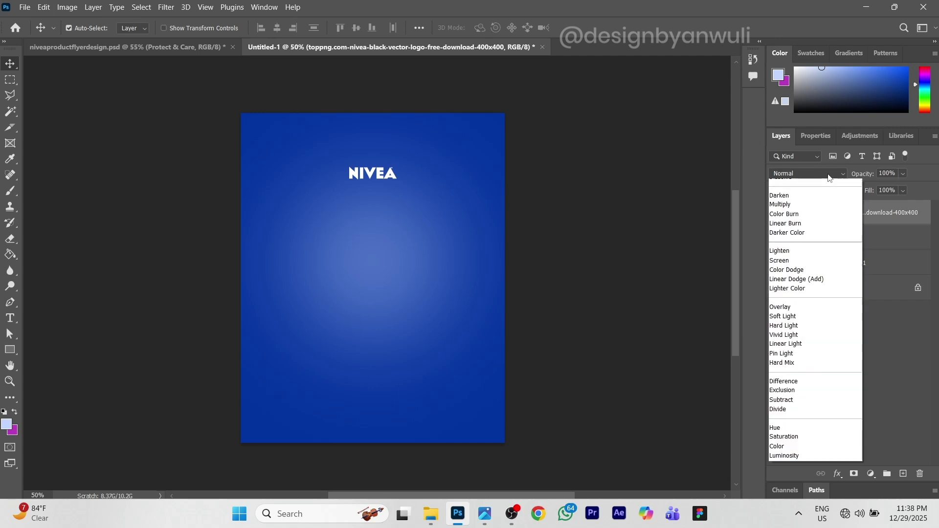
left_click(784, 325)
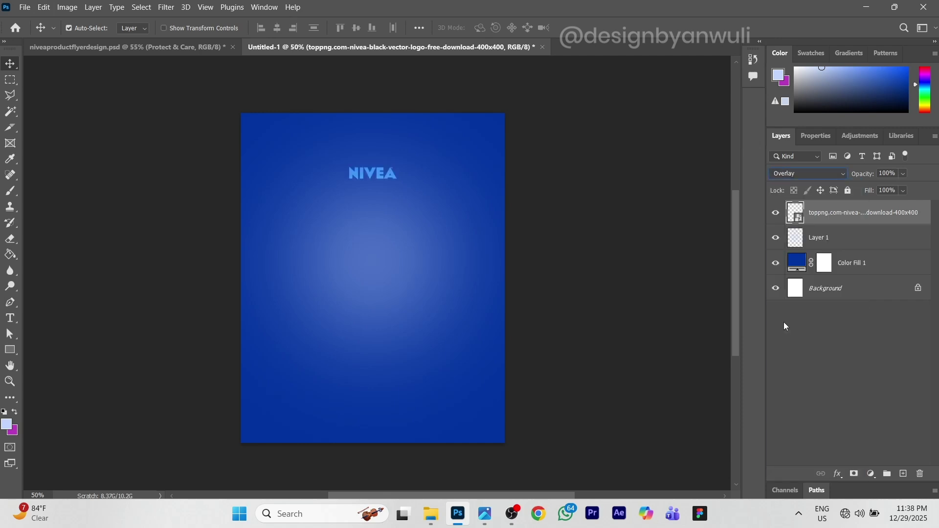
Scale the logo to about 358%, rotate it about -29.7° and move it to around X 434 px, Y 497 px
key("ctrl+t")
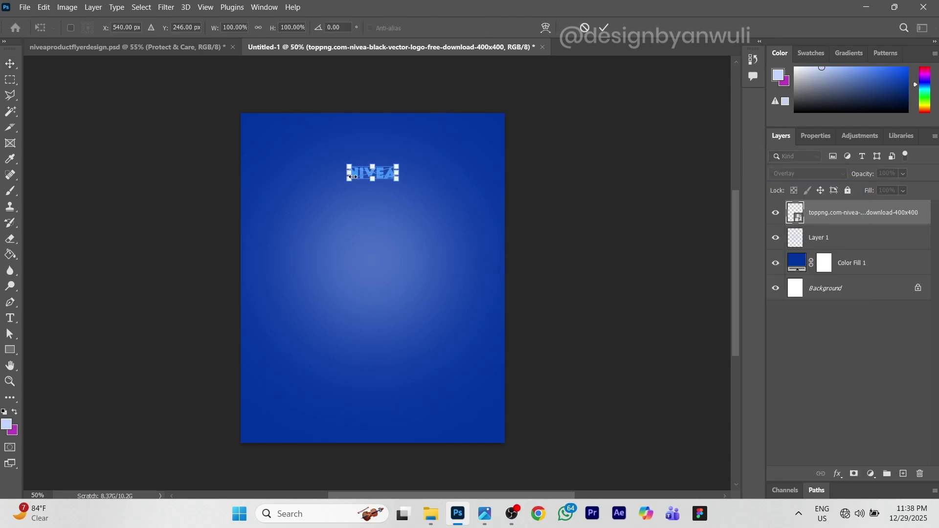
left_click_drag(375, 180, 385, 213)
left_click_drag(449, 147, 425, 122)
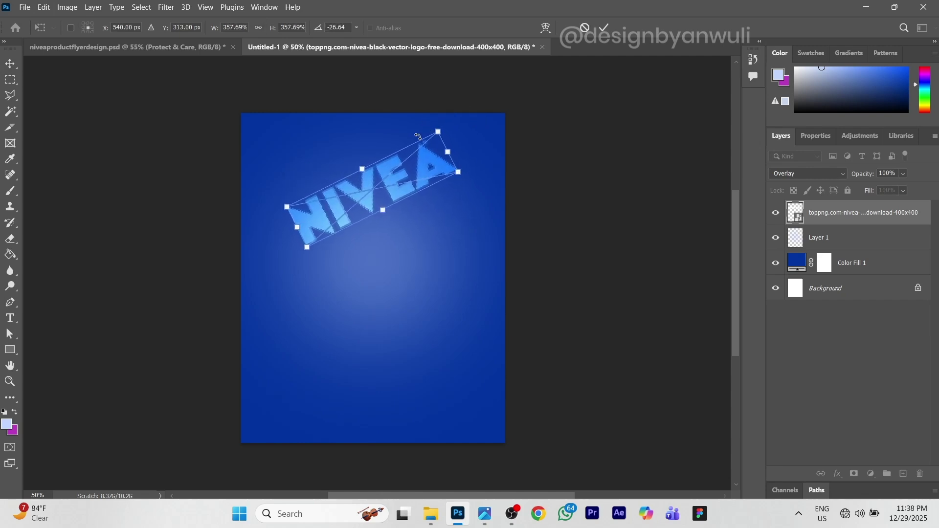
left_click_drag(414, 169, 387, 212)
left_click_drag(409, 148, 406, 154)
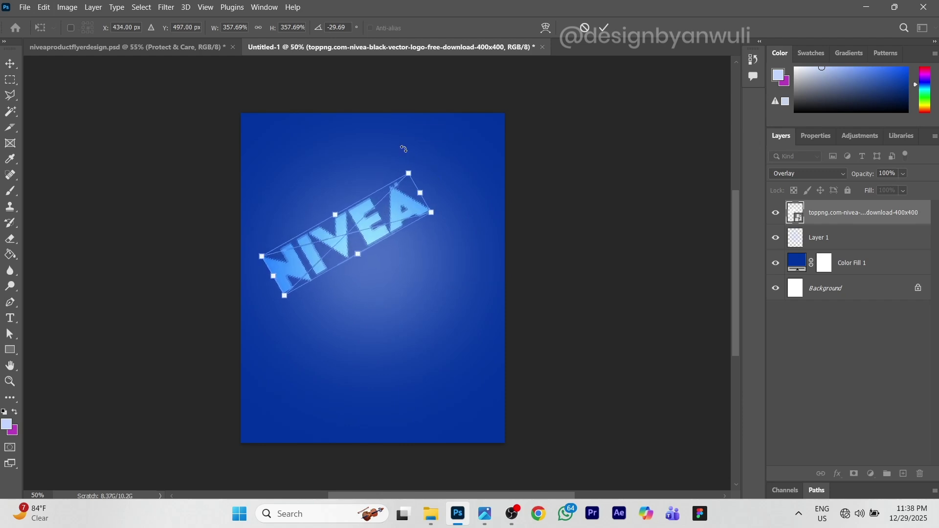
key("Return")
Check the logo size in niveaproductflyerdesign.psd and enlarge the tilted logo to about 467%
left_click(98, 49)
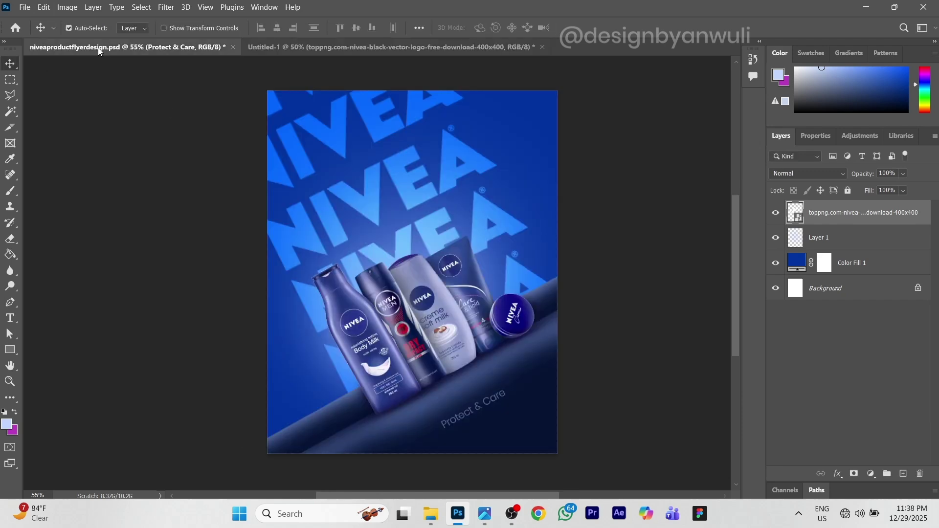
left_click(292, 48)
key("ctrl+t")
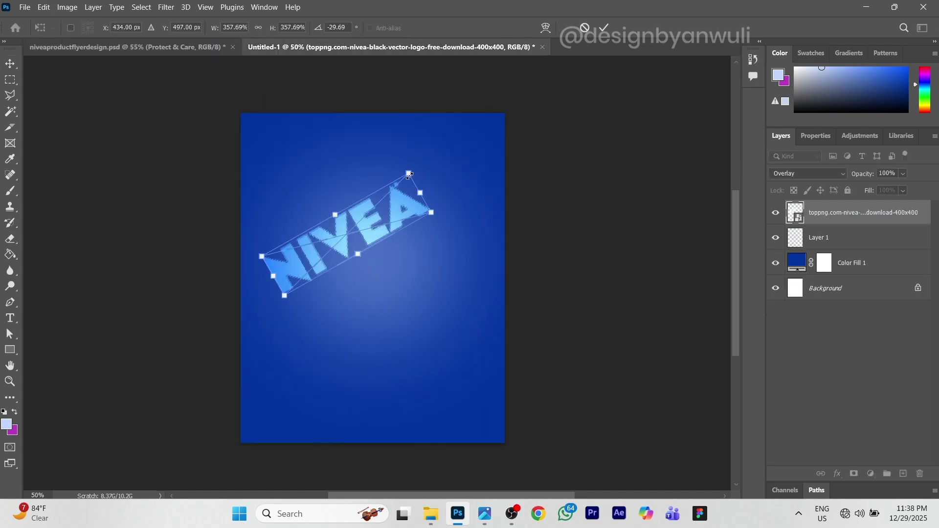
left_click_drag(411, 150, 432, 123)
key("Return")
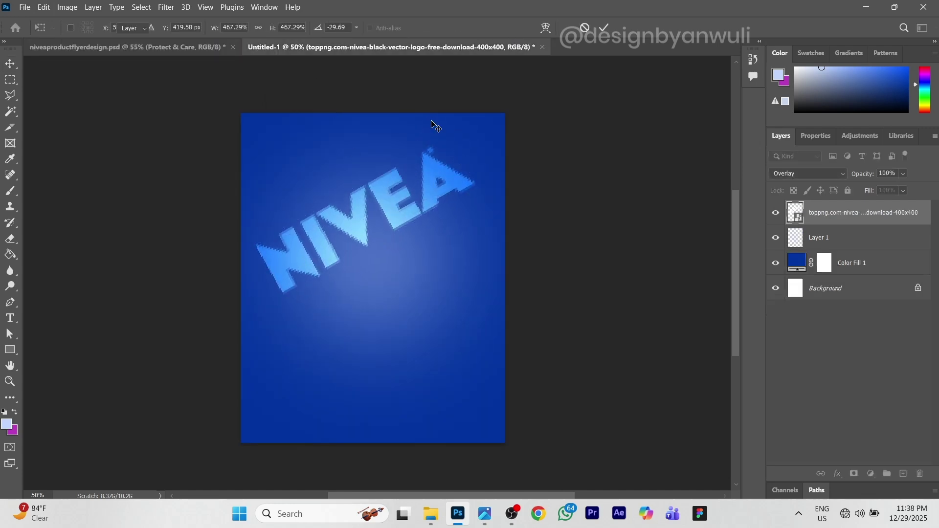
Duplicate the tilted logo four times, arranging the logos in evenly spaced parallel rows down the canvas as in niveaproductflyerdesign.psd
left_click(184, 47)
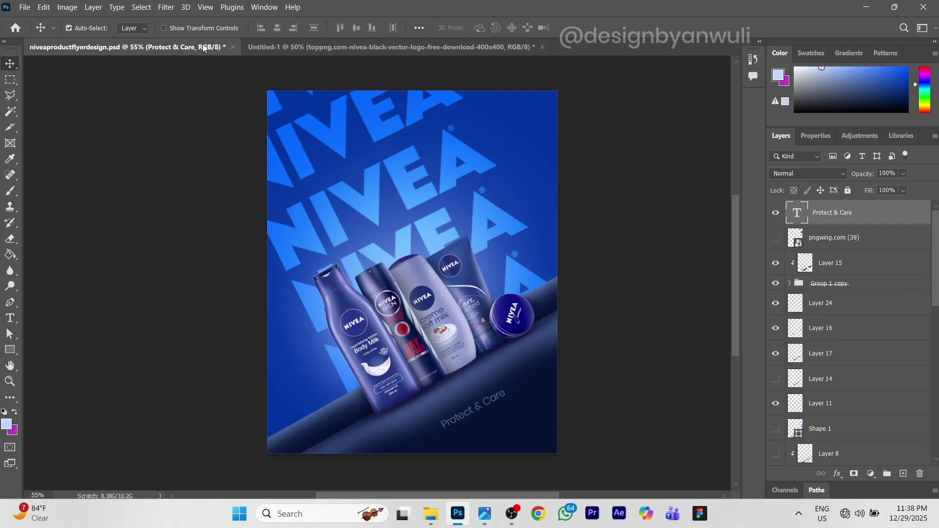
left_click(292, 46)
left_click_drag(387, 200, 337, 155)
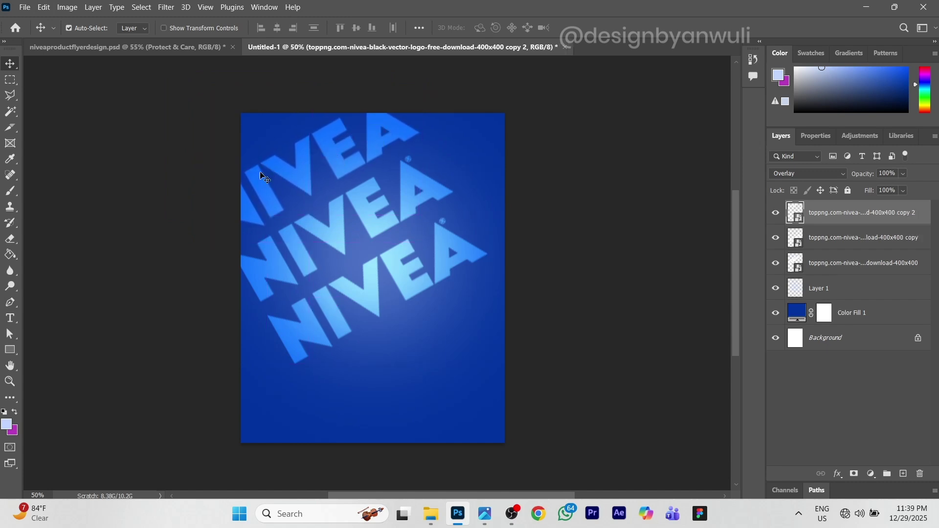
left_click(123, 49)
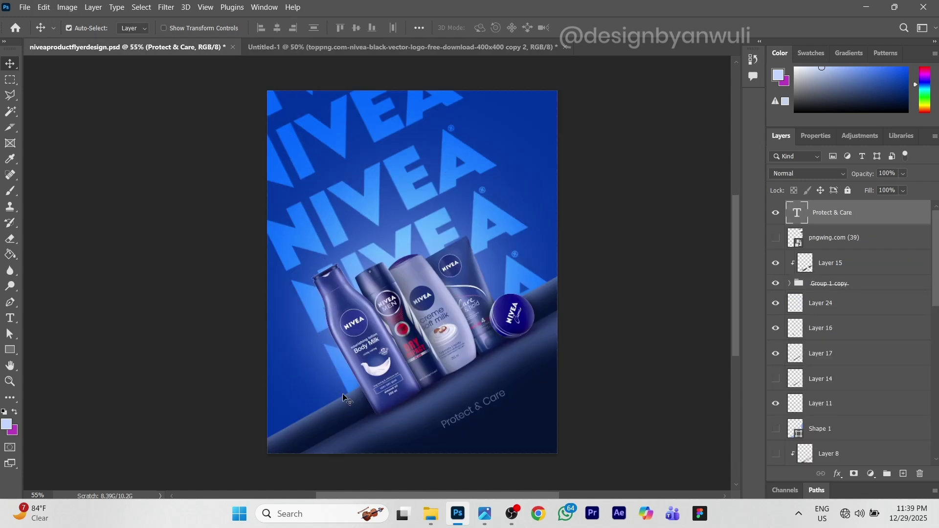
left_click(284, 46)
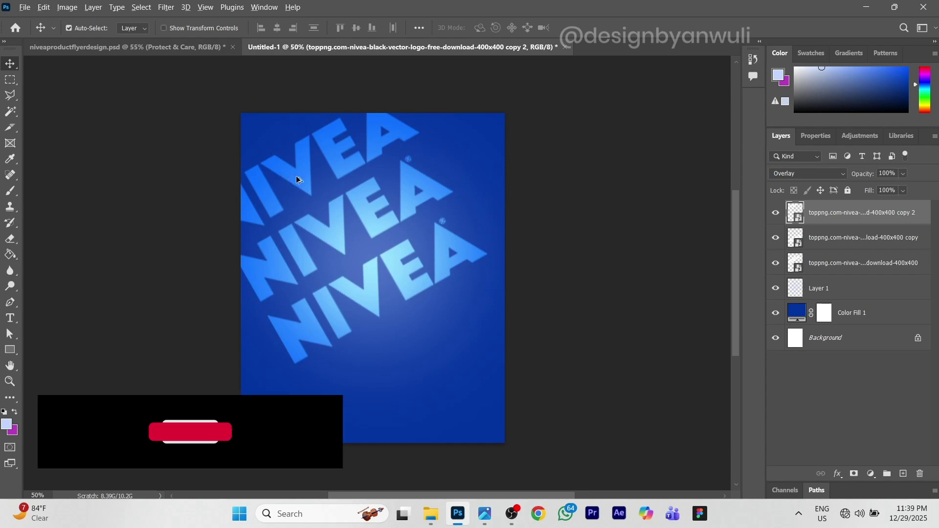
left_click_drag(295, 176, 263, 115)
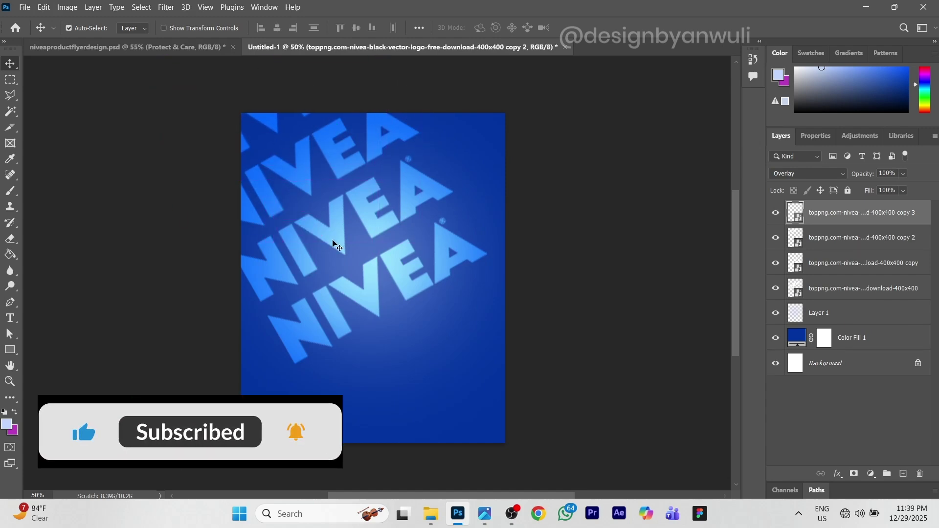
left_click_drag(352, 292, 387, 351)
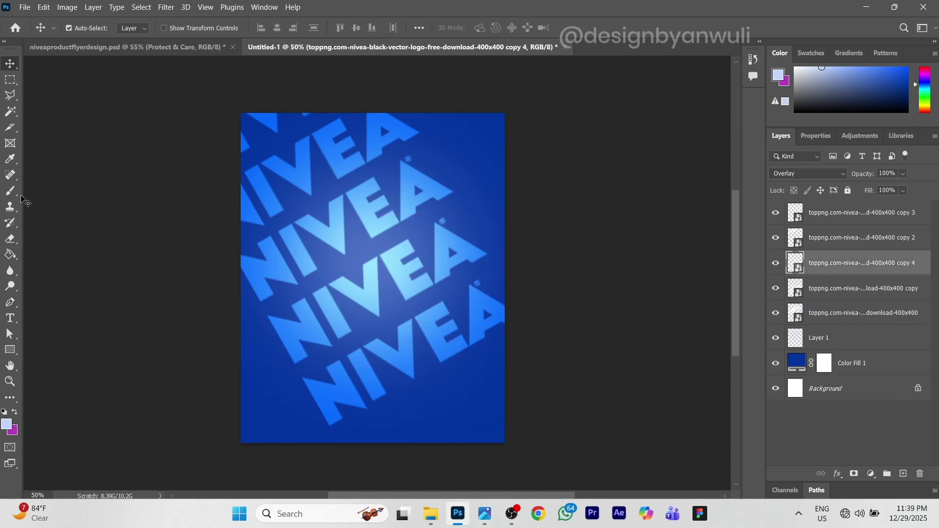
Compare the logo pattern with niveaproductflyerdesign.psd and add a new empty layer above all the logo copies
key("ctrl+Tab")
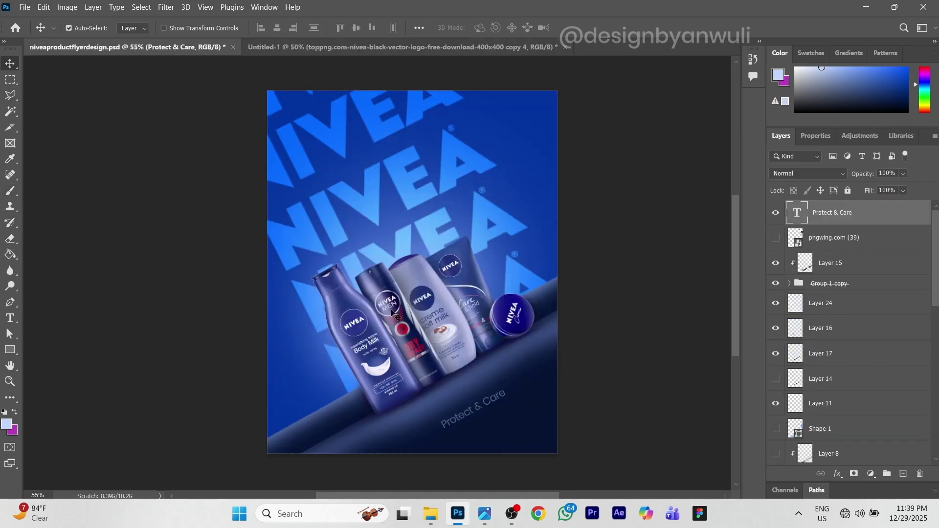
left_click(340, 53)
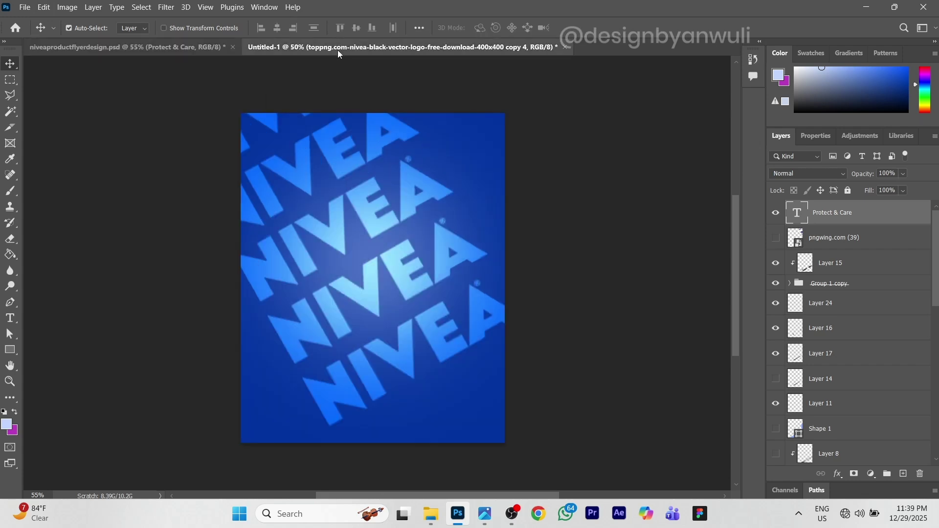
left_click(152, 45)
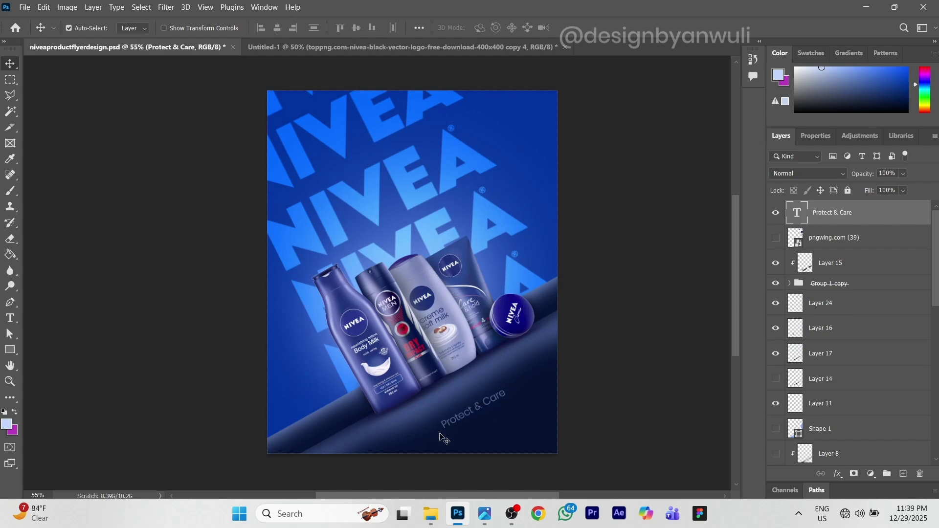
left_click(294, 46)
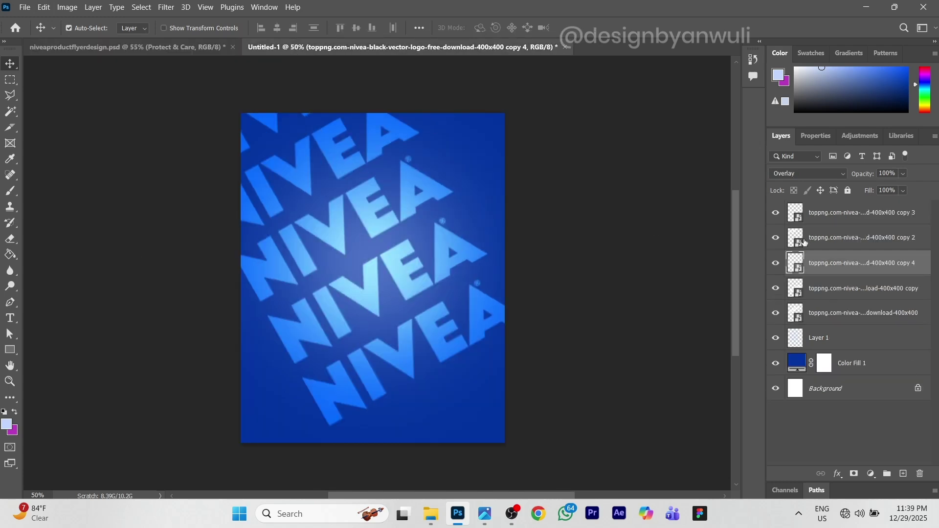
scroll(835, 223, "up", 1)
left_click(837, 216)
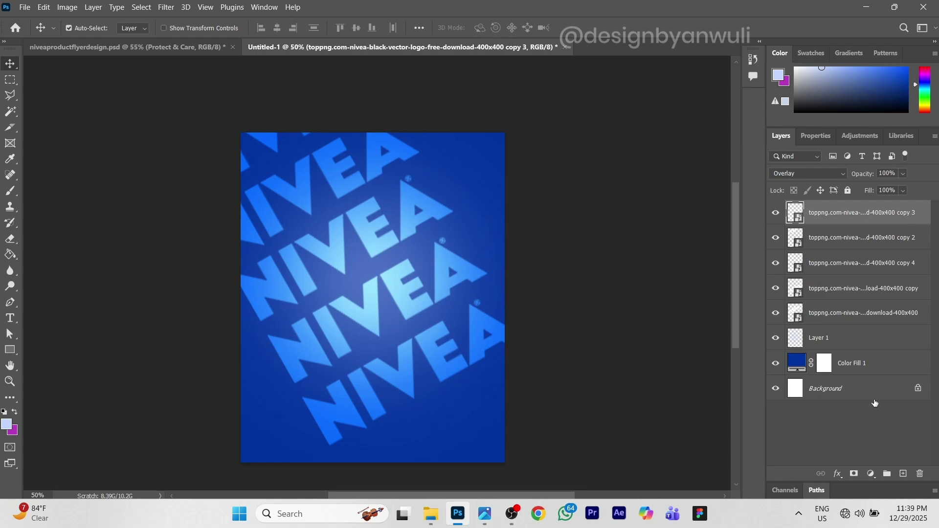
left_click(904, 474)
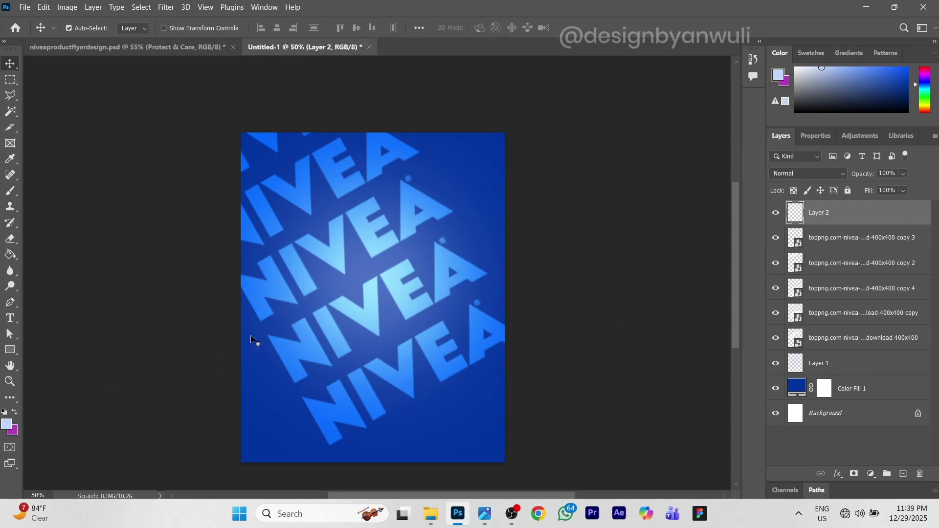
Select a diagonal wedge over the canvas's lower-right corner with the Polygonal Lasso, modelled on the dark base in niveaproductflyerdesign.psd
left_click(201, 47)
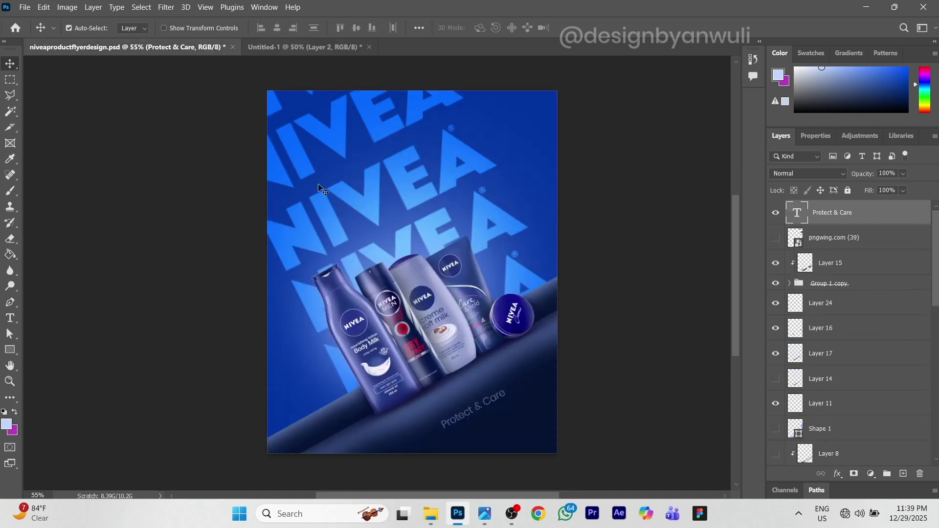
left_click(295, 47)
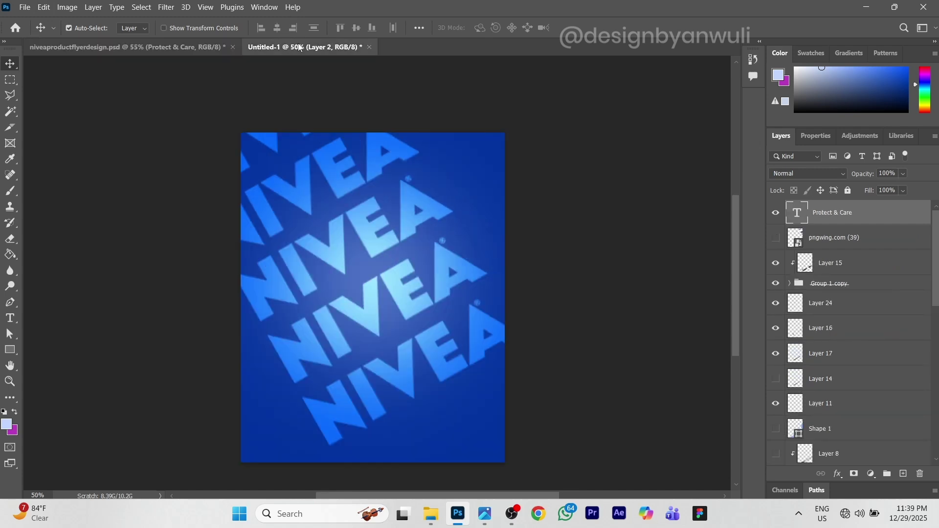
left_click(11, 95)
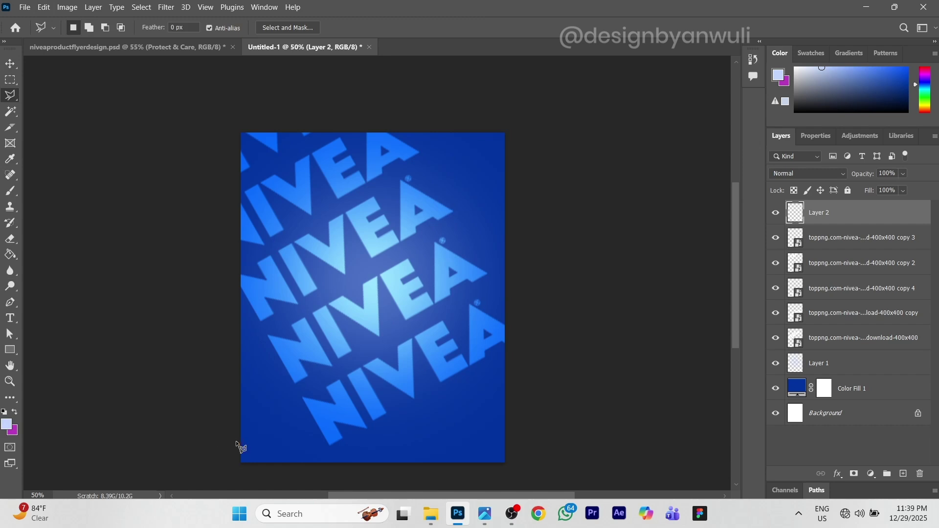
left_click(189, 45)
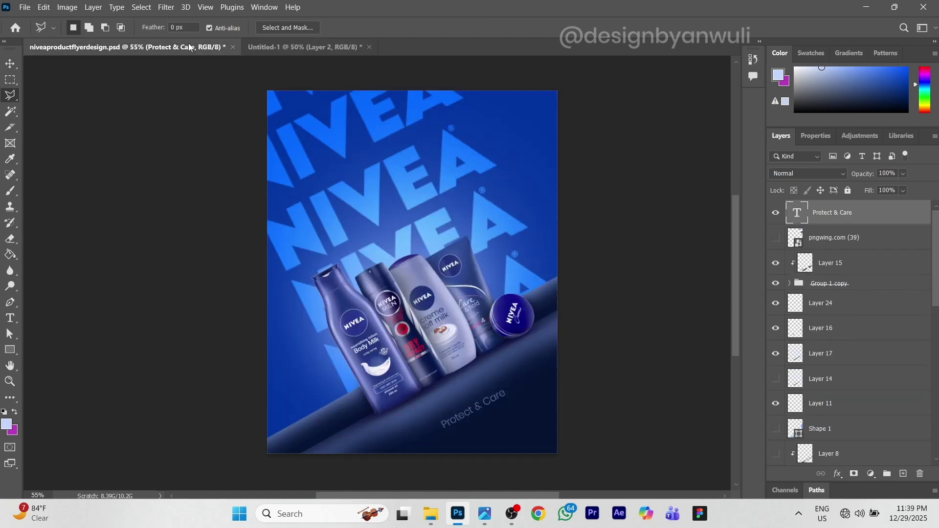
left_click(285, 48)
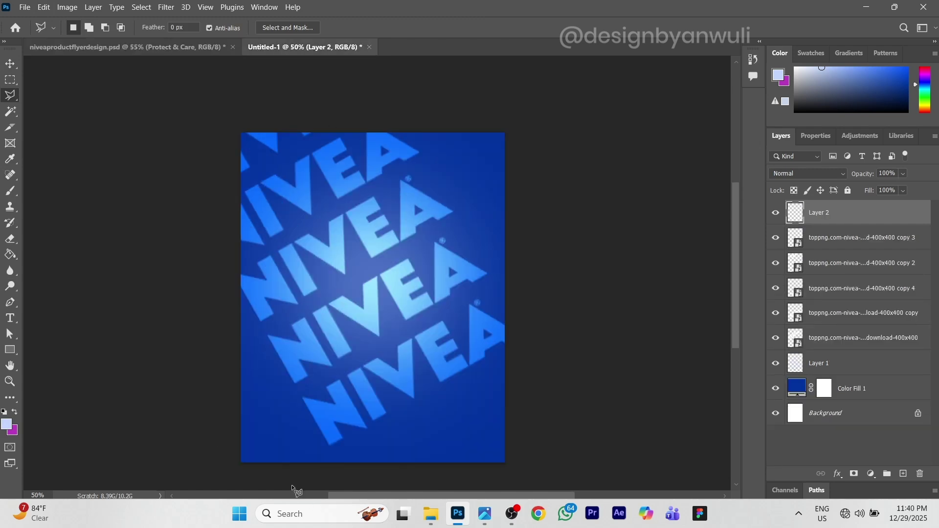
left_click(265, 469)
left_click(534, 316)
scroll(528, 455, "down", 2)
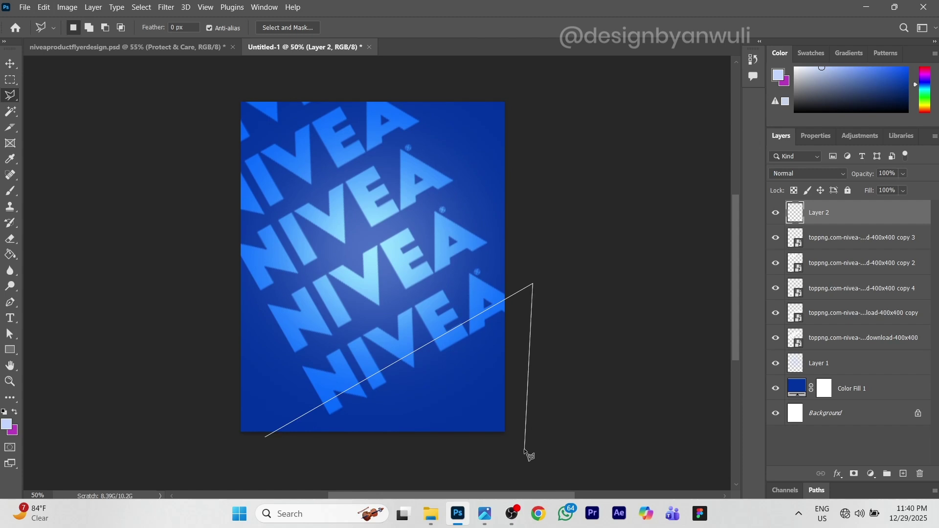
left_click(525, 449)
left_click(266, 439)
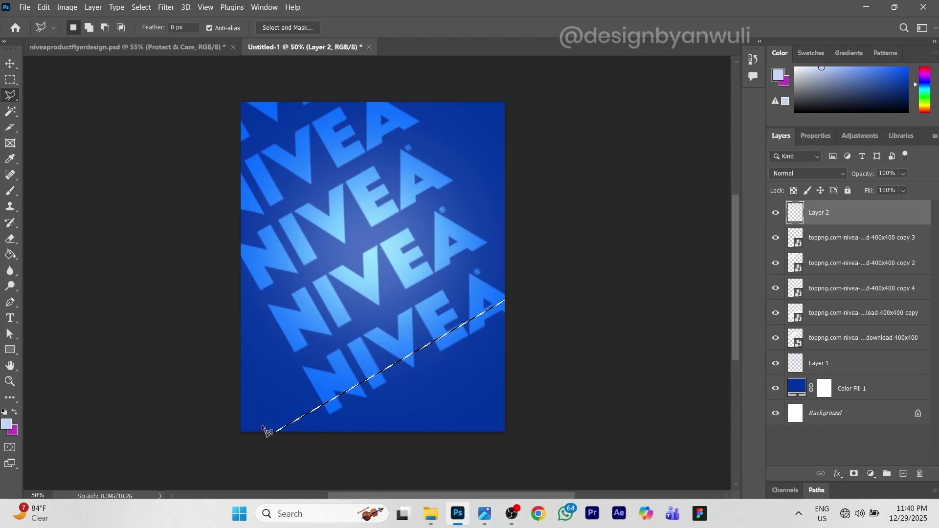
Set the foreground colour to #051333 and fill the diagonal selection on the new layer with the Paint Bucket
left_click(10, 255)
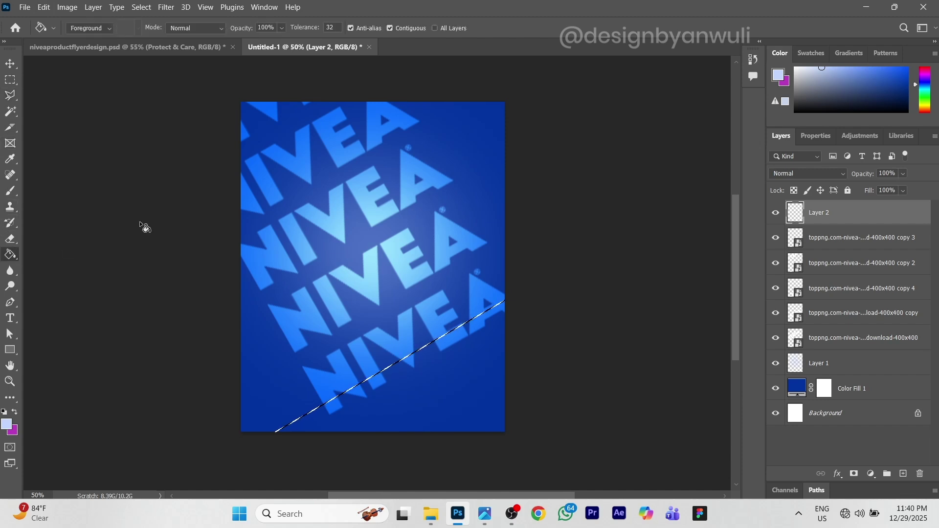
left_click(779, 77)
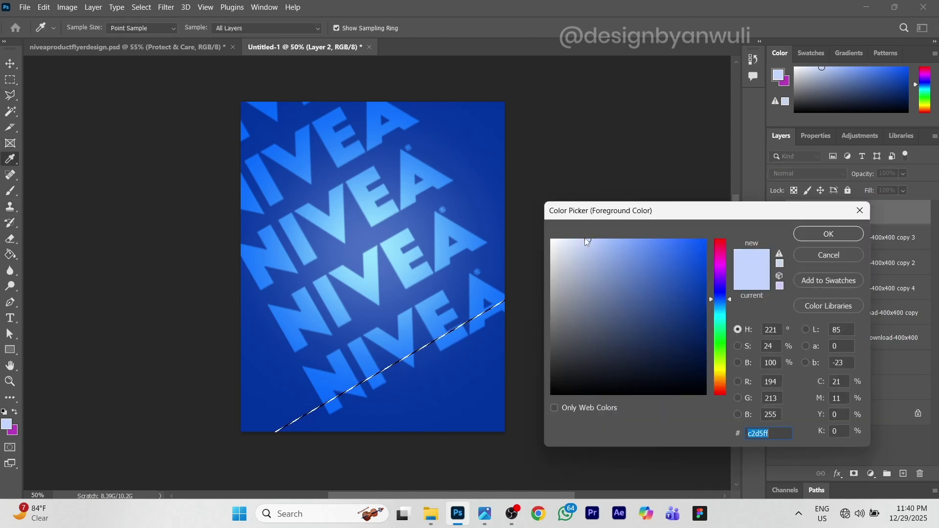
type("0")
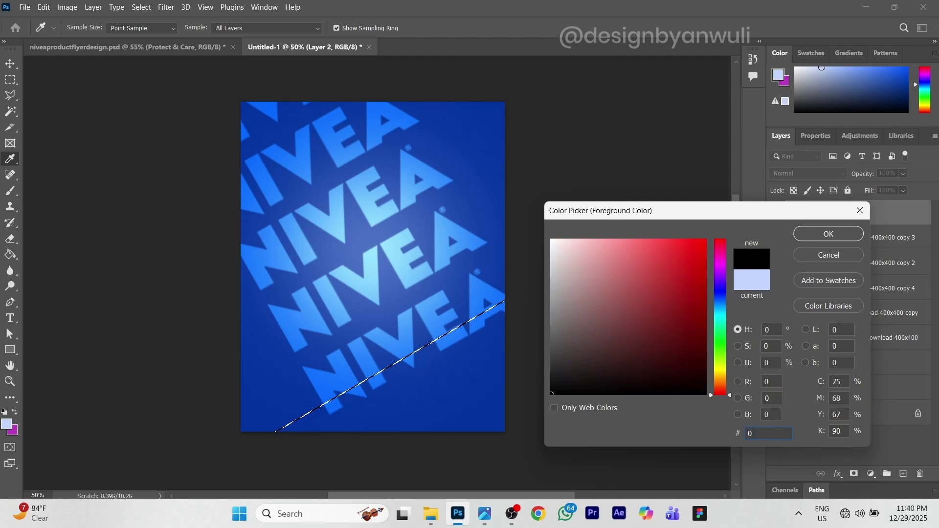
type("51333")
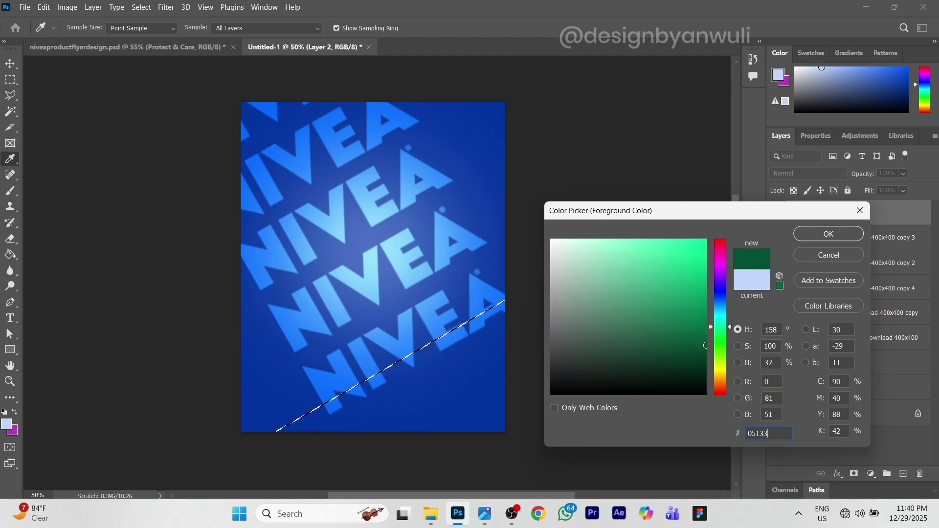
left_click(822, 235)
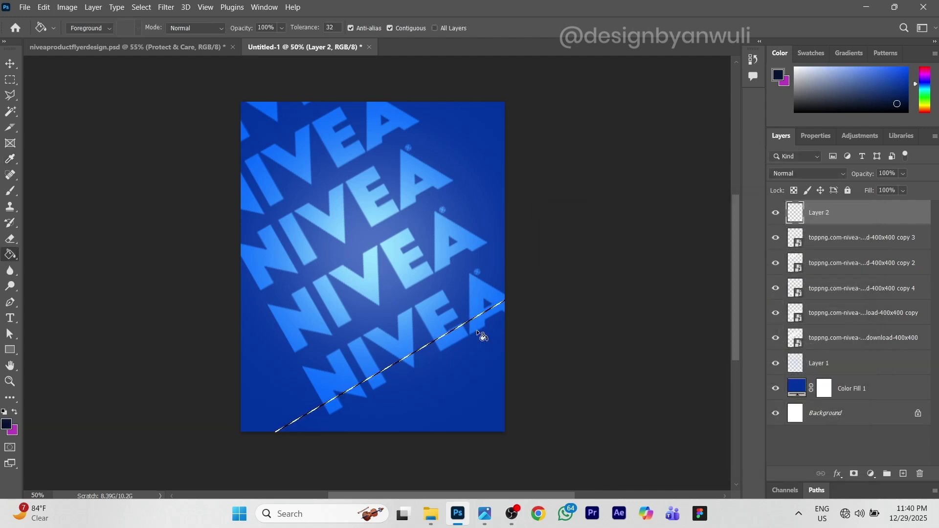
left_click(442, 389)
key("v")
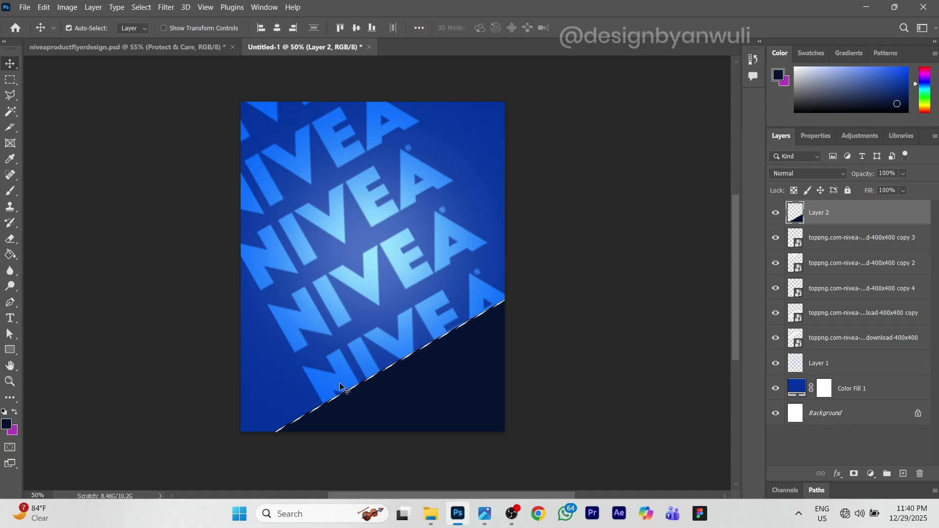
Clear the wedge selection and compare the dark base with the one in niveaproductflyerdesign.psd
key("ctrl+d")
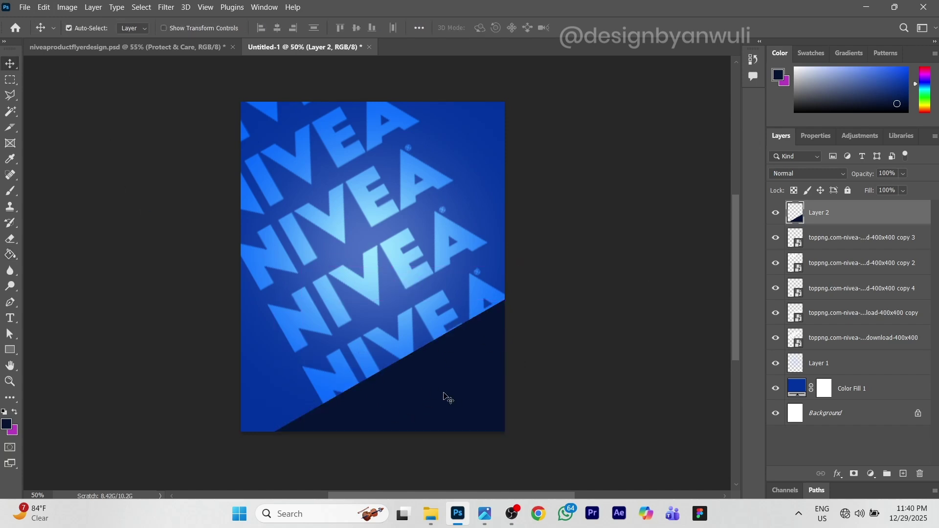
left_click(130, 47)
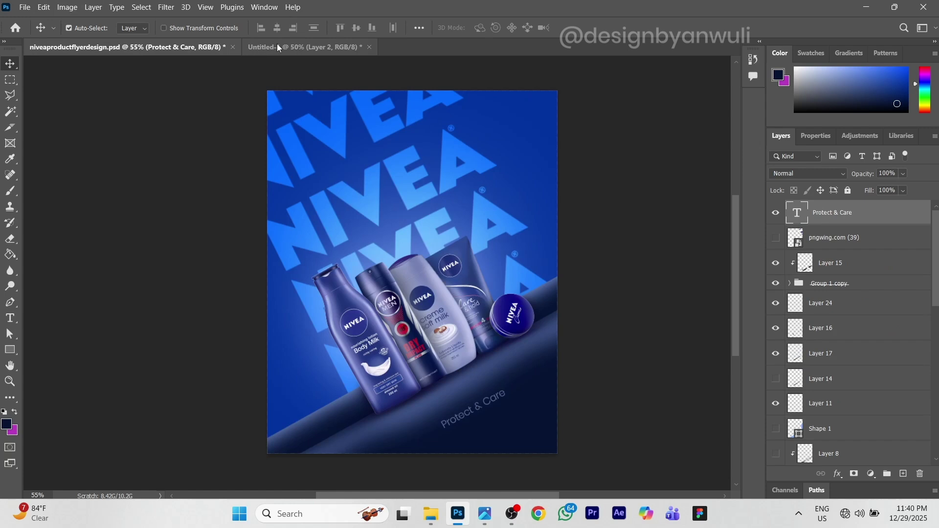
left_click(279, 48)
scroll(424, 394, "right", 2)
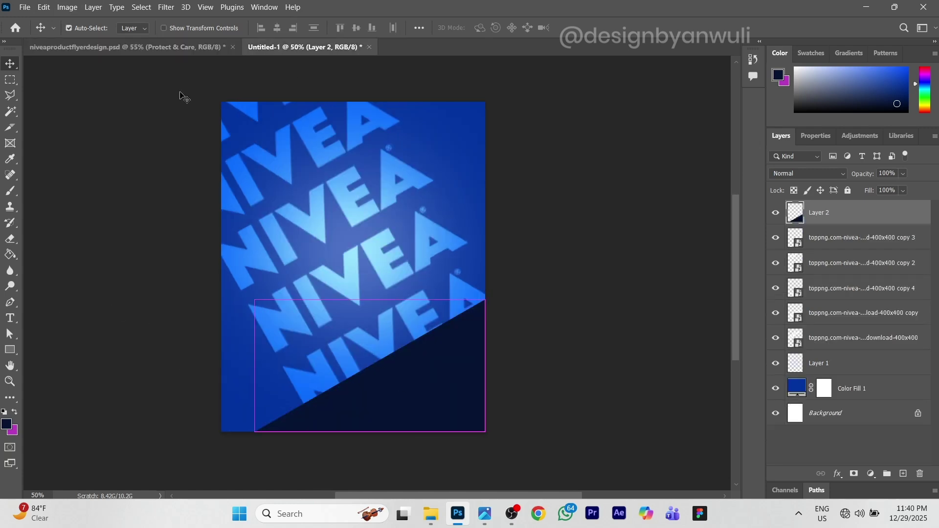
left_click(204, 46)
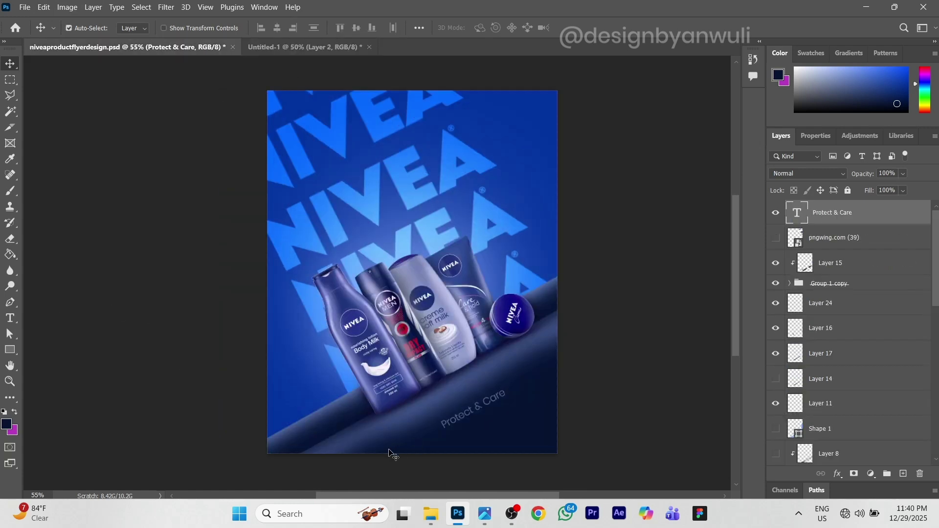
left_click(300, 49)
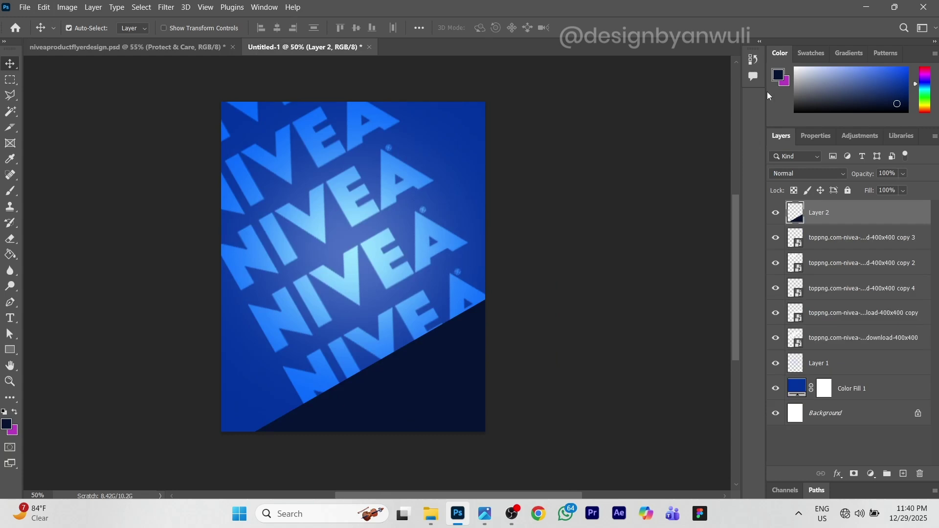
Add a new empty layer above the dark wedge and set the foreground colour to #364b7c
left_click(903, 475)
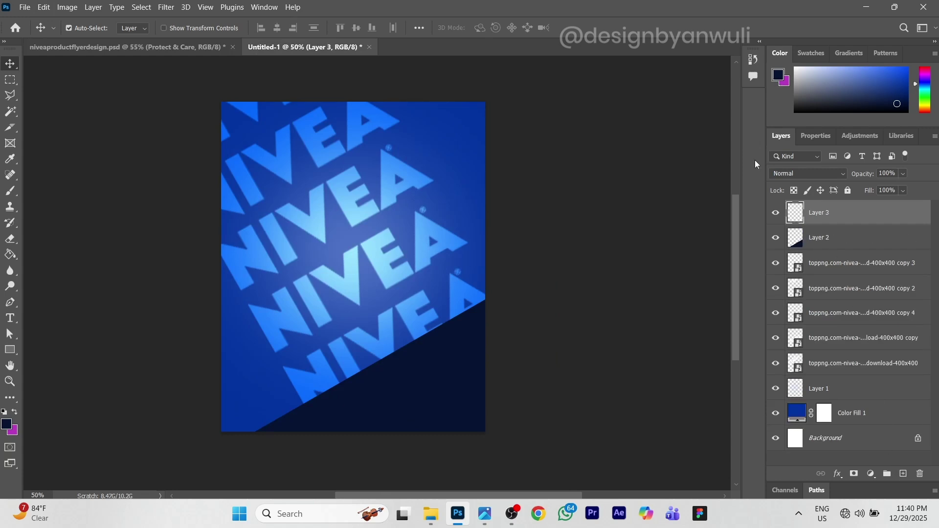
left_click(776, 75)
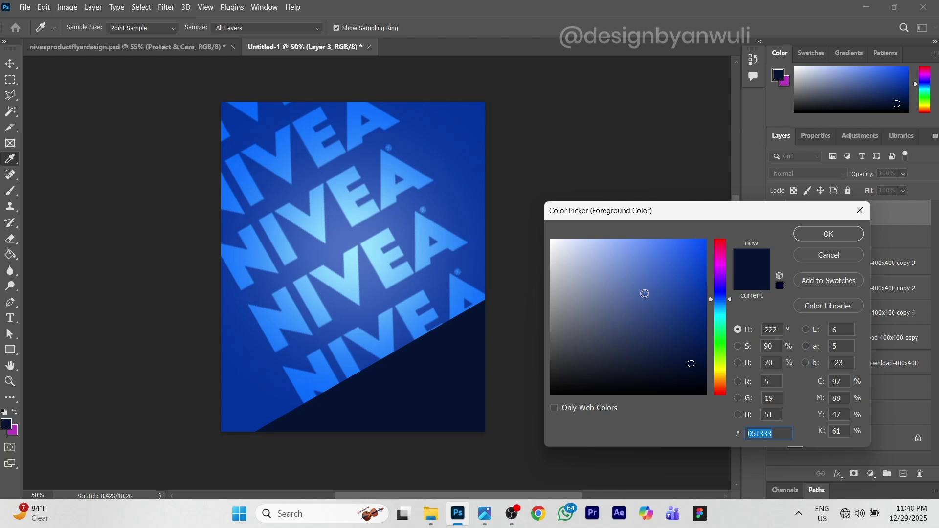
type("36")
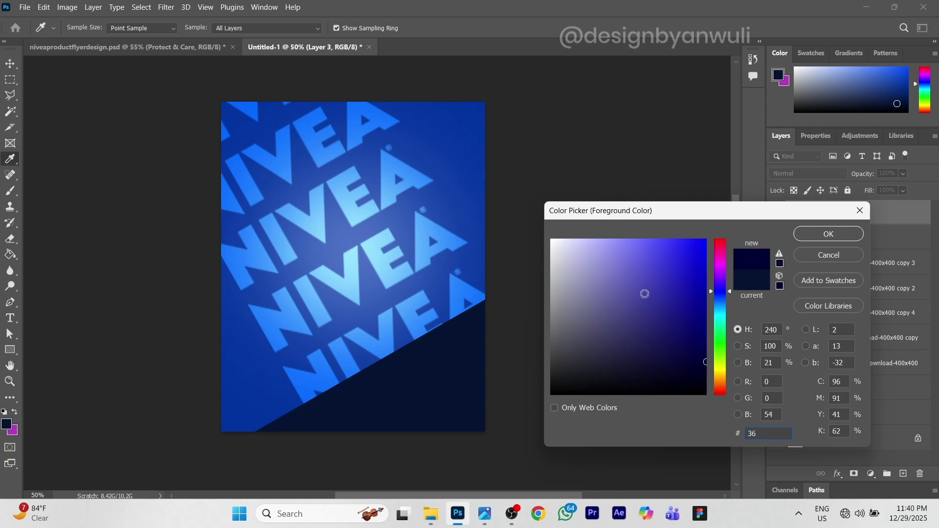
type("4b")
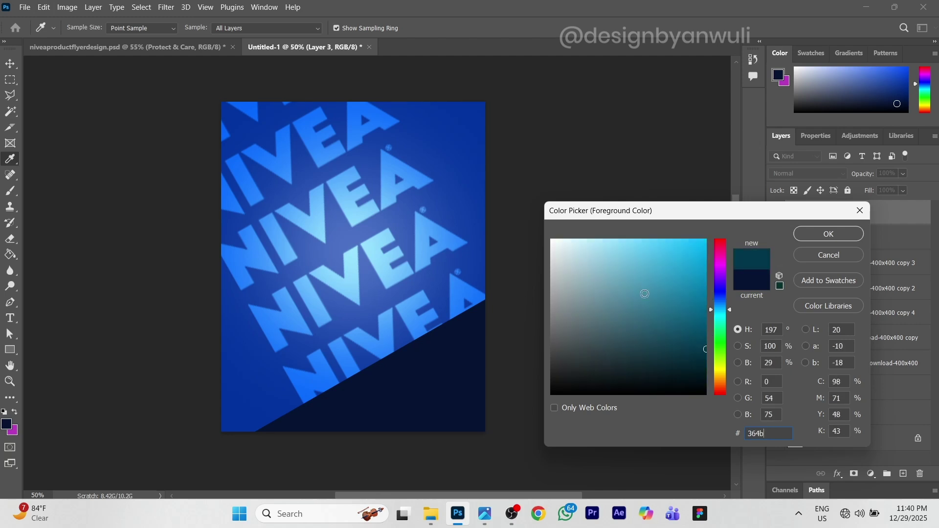
type("7c")
left_click(811, 238)
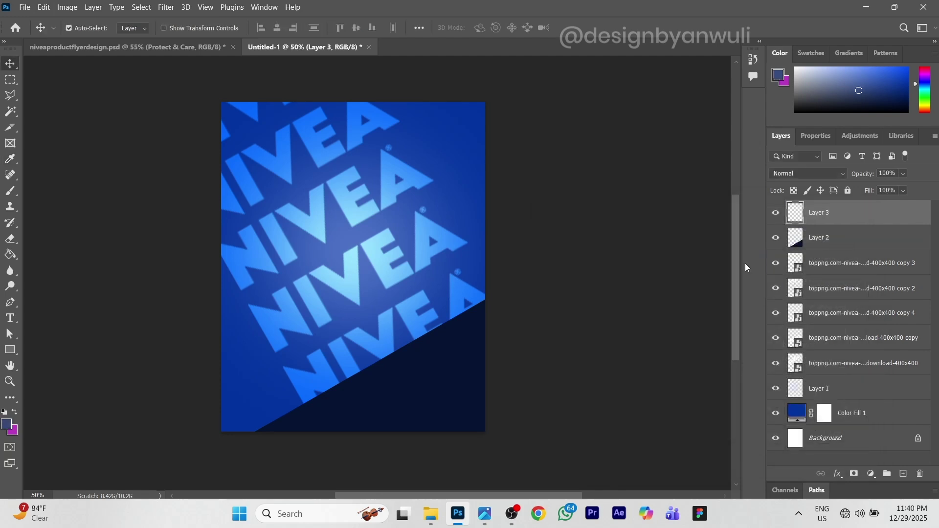
Paint a soft highlight along the wedge's diagonal edge with a 338 px Soft Round brush and clip its layer to the wedge
key("b")
right_click(355, 280)
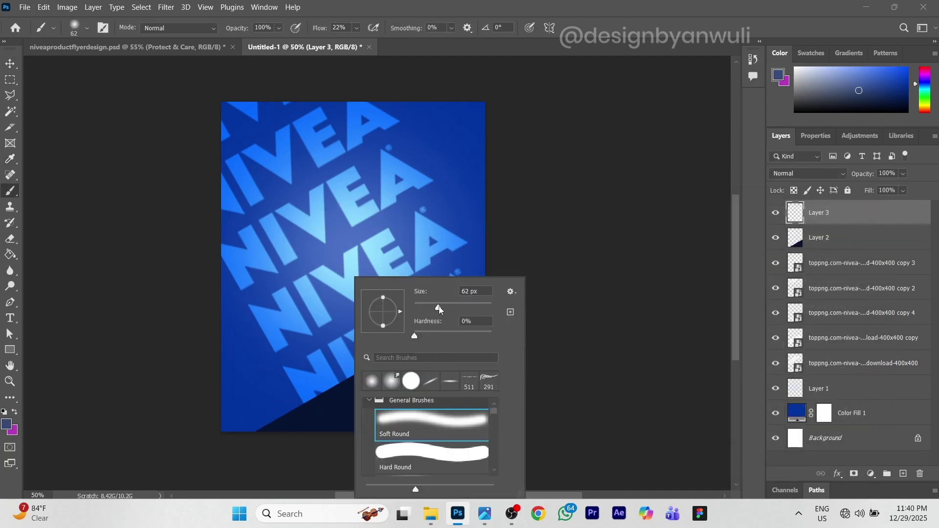
left_click_drag(440, 311, 473, 308)
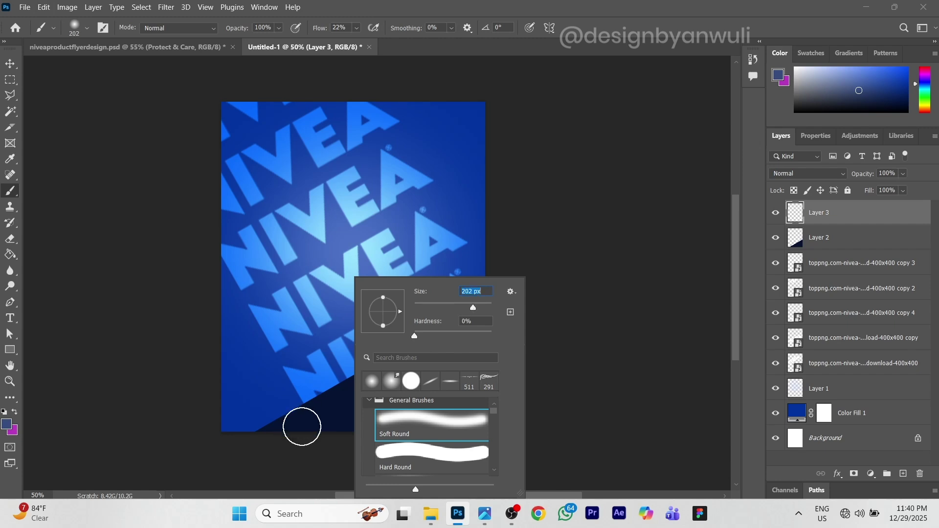
left_click(478, 306)
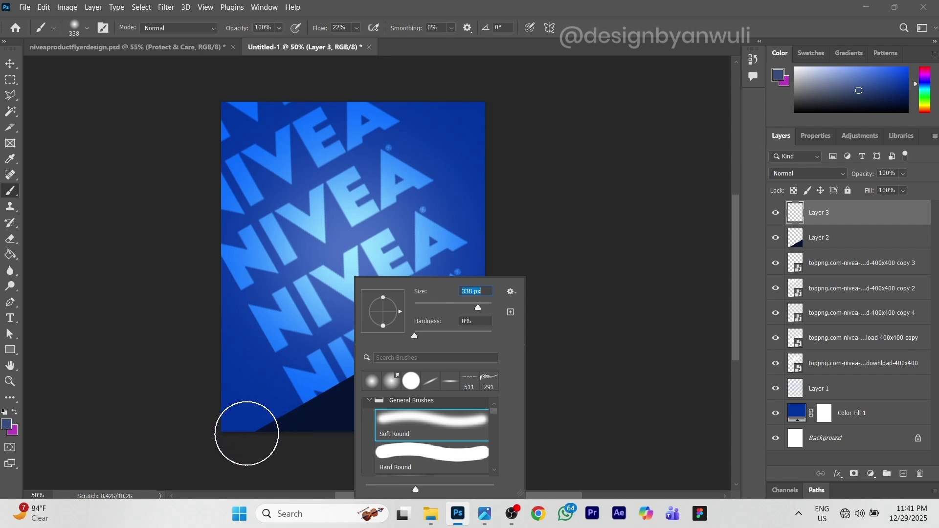
mouse_move(247, 434)
left_mouse_down()
mouse_move(507, 283)
mouse_move(461, 290)
mouse_move(493, 260)
mouse_move(368, 347)
mouse_move(220, 420)
left_mouse_up()
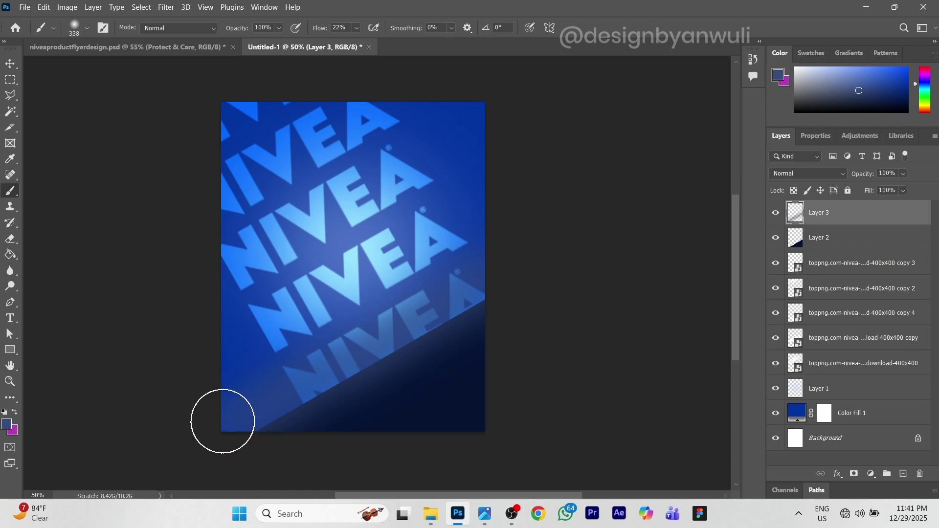
right_click(831, 219)
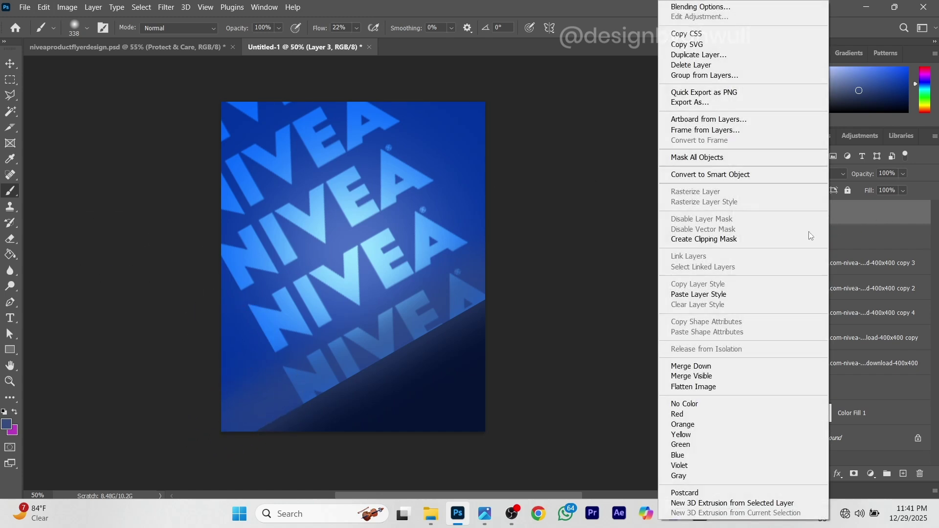
left_click(751, 244)
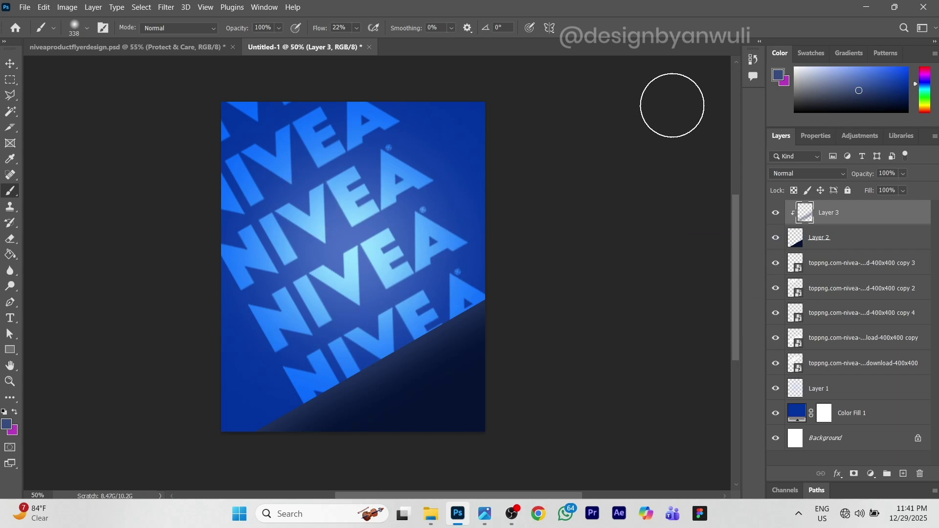
Brighten the highlight along the wedge's diagonal edge with brush strokes in progressively lighter blues, comparing it with niveaproductflyerdesign.psd
left_click_drag(858, 90, 853, 83)
mouse_move(245, 414)
left_mouse_down()
mouse_move(505, 266)
mouse_move(342, 366)
mouse_move(223, 408)
mouse_move(505, 266)
left_mouse_up()
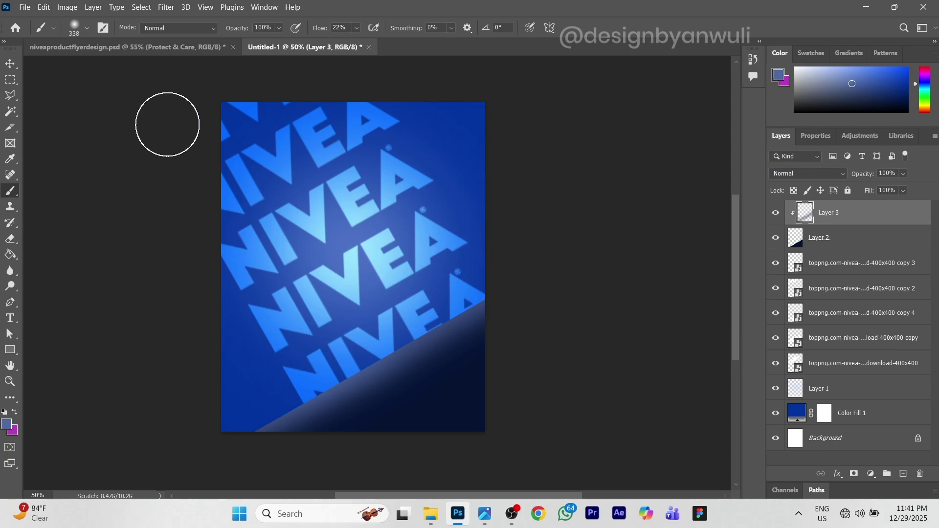
left_click(172, 48)
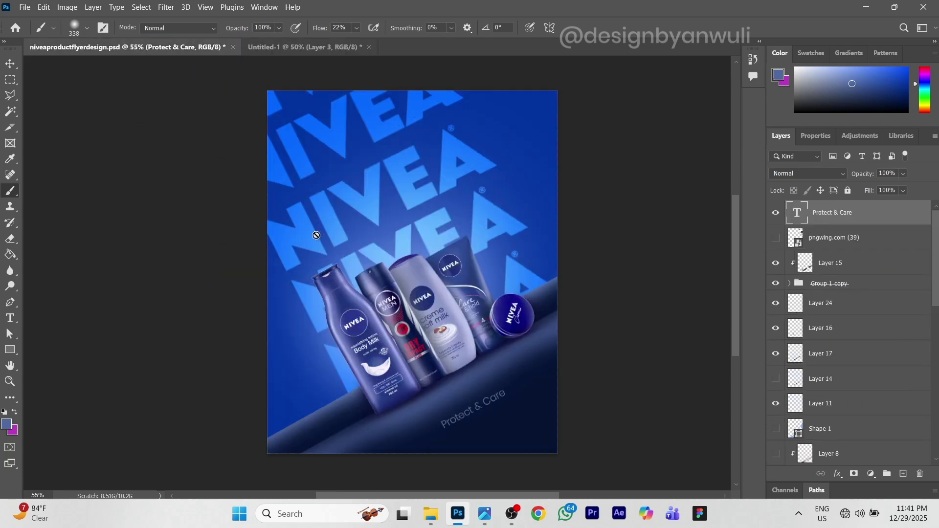
left_click(303, 47)
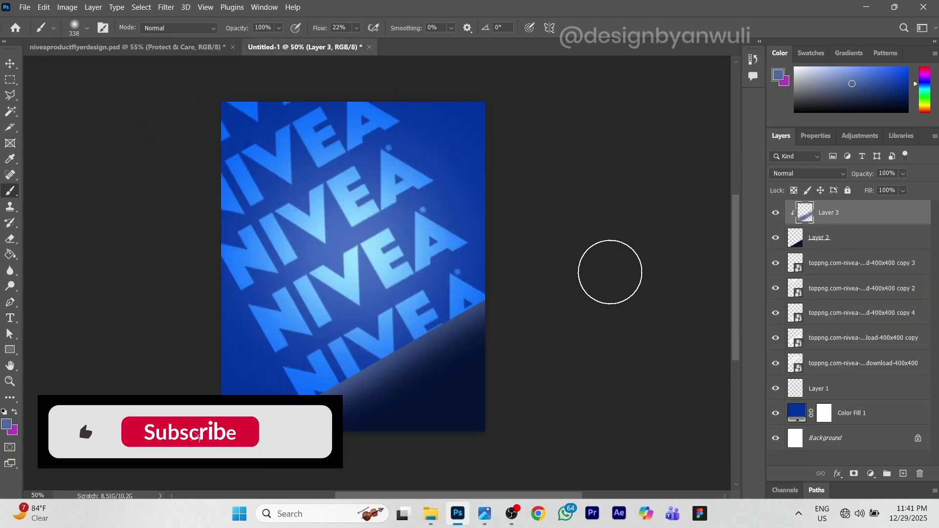
left_click(168, 48)
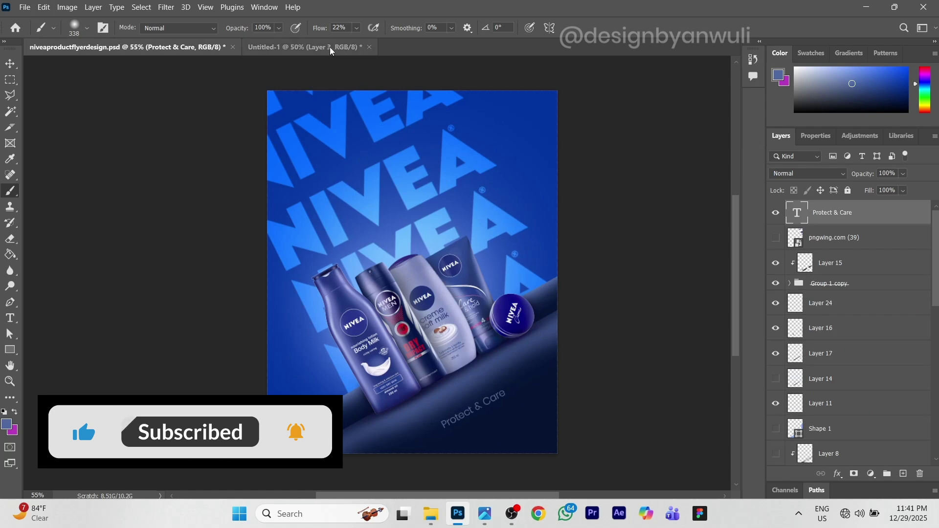
left_click(276, 51)
mouse_move(853, 84)
left_mouse_down()
mouse_move(867, 83)
mouse_move(838, 77)
left_mouse_up()
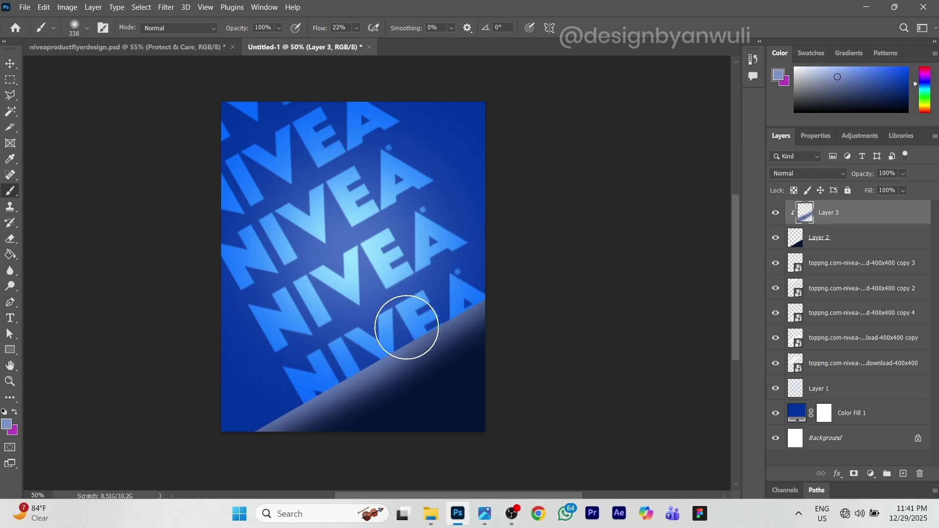
key("v")
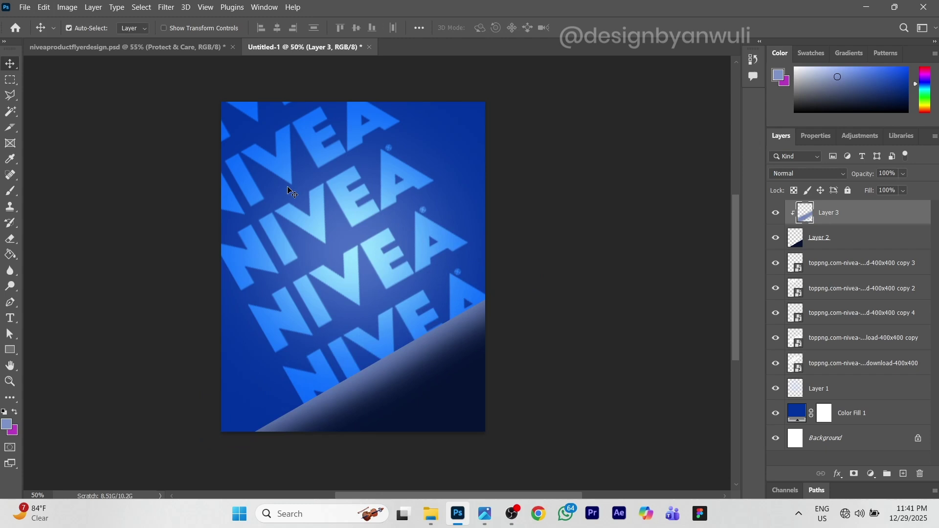
Check the base shading in niveaproductflyerdesign.psd, then add a new layer above the highlight and clip it to the wedge
left_click(192, 46)
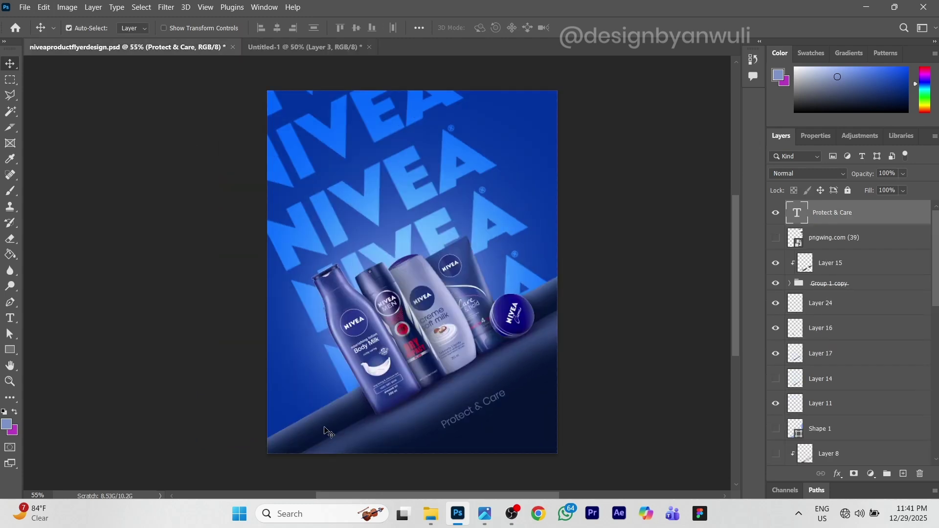
left_click(335, 52)
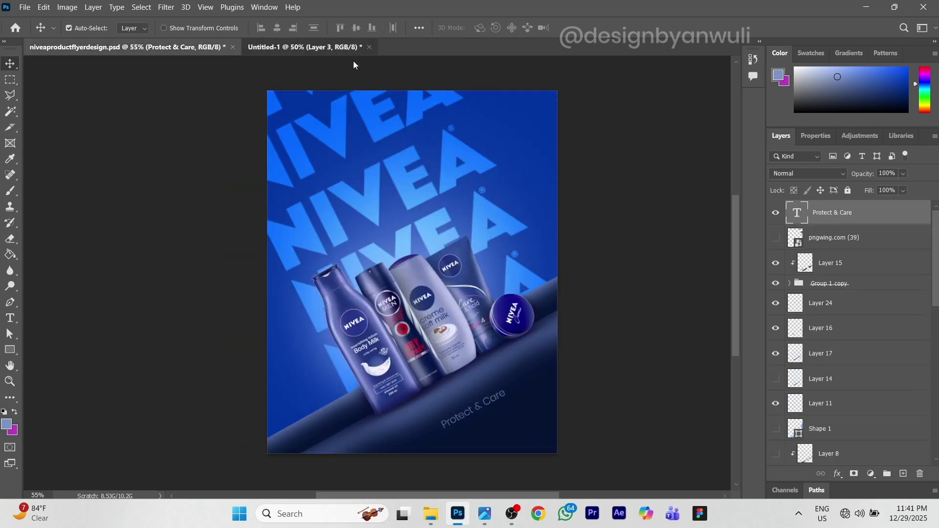
left_click(902, 475)
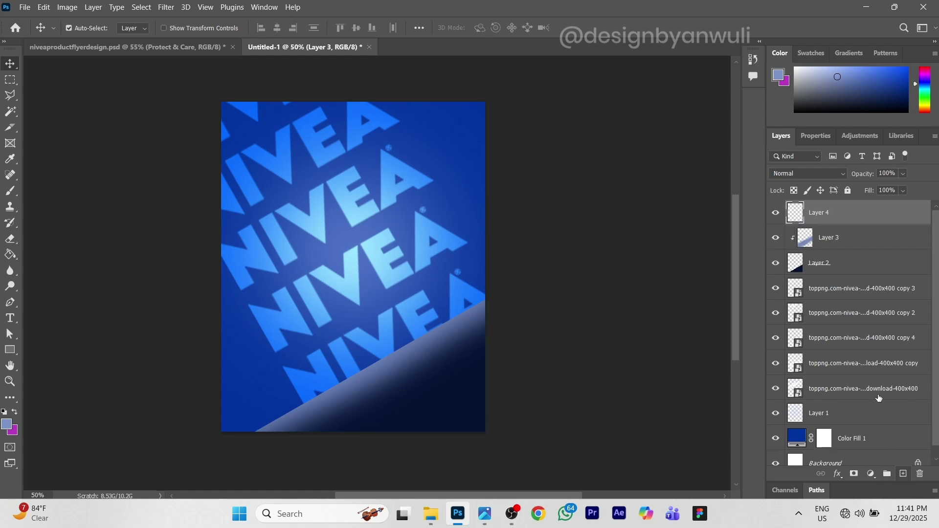
right_click(826, 215)
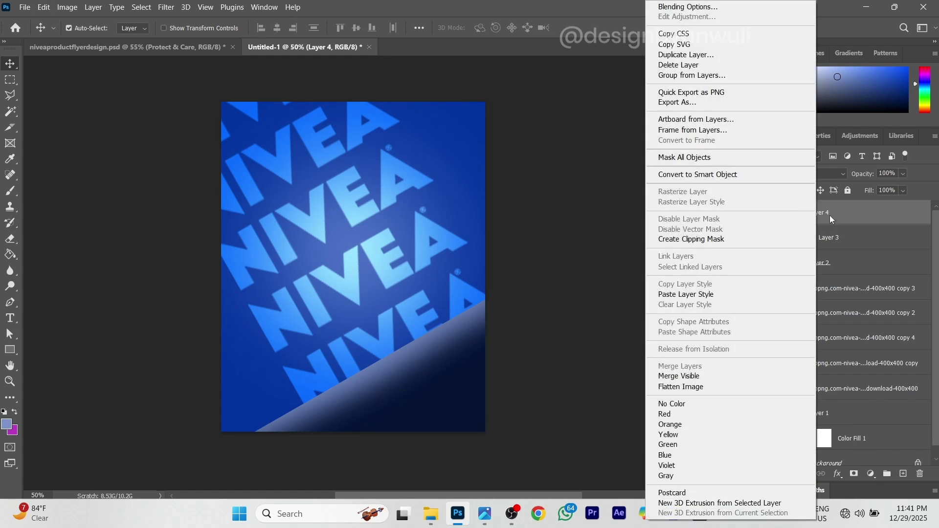
left_click(693, 239)
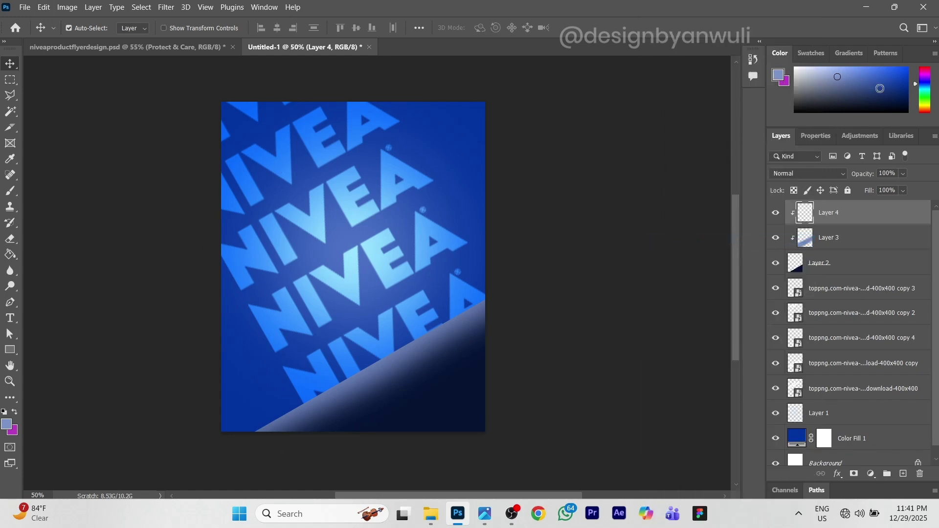
Darken the outer rim of the highlight along the diagonal edge with dark navy strokes from a 180 px Soft Round brush
left_click(877, 102)
scroll(294, 375, "up", 1)
scroll(313, 353, "down", 2)
key("b")
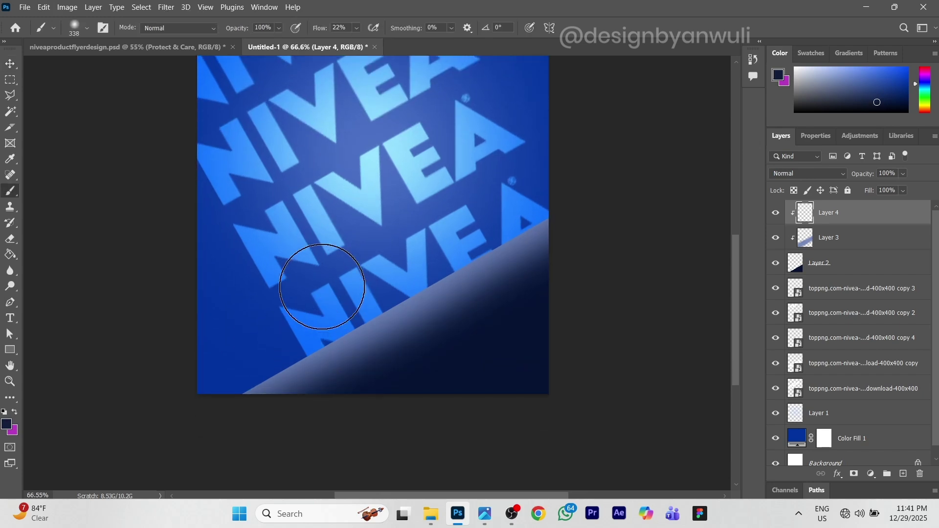
right_click(302, 274)
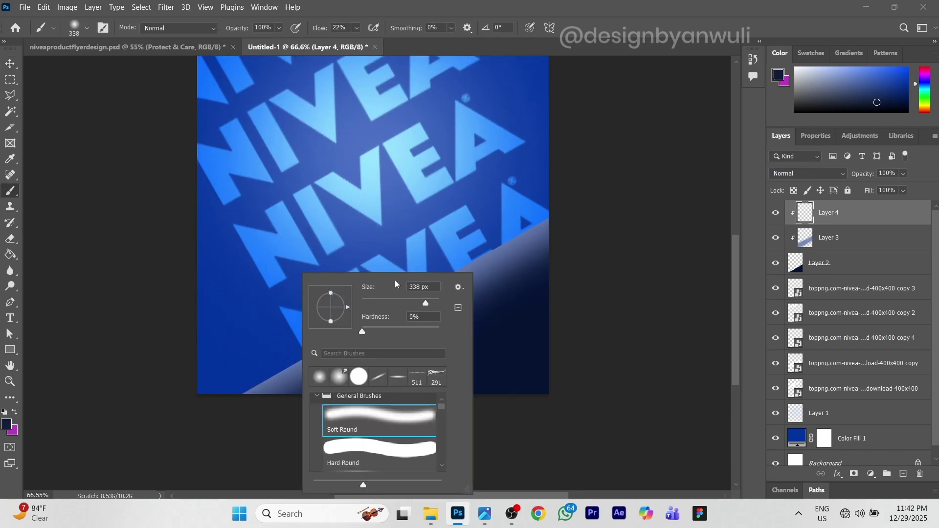
left_click(416, 303)
mouse_move(215, 385)
left_mouse_down()
mouse_move(549, 199)
mouse_move(447, 241)
mouse_move(379, 300)
mouse_move(326, 319)
mouse_move(224, 390)
left_mouse_up()
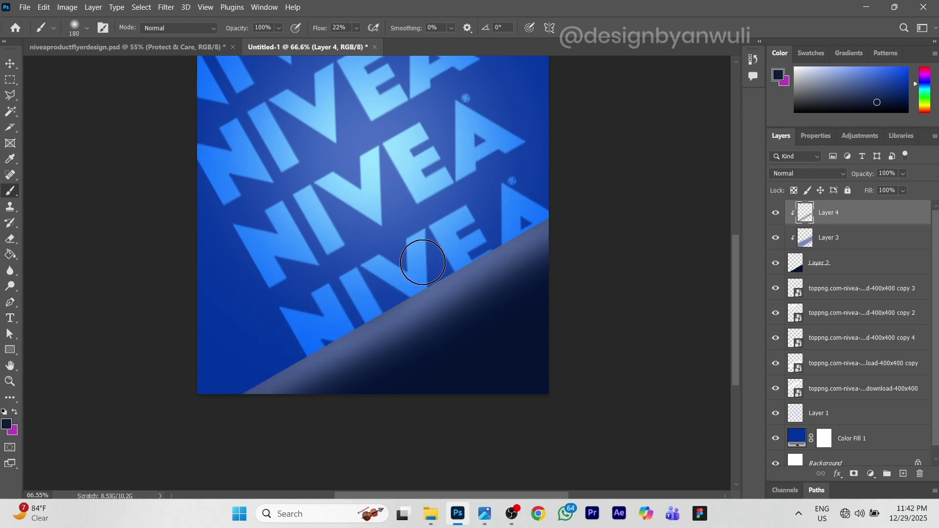
key("v")
Duplicate the dark wedge layer, Layer 2, and move the original Layer 2 above the clipped shading layers
scroll(430, 271, "down", 5)
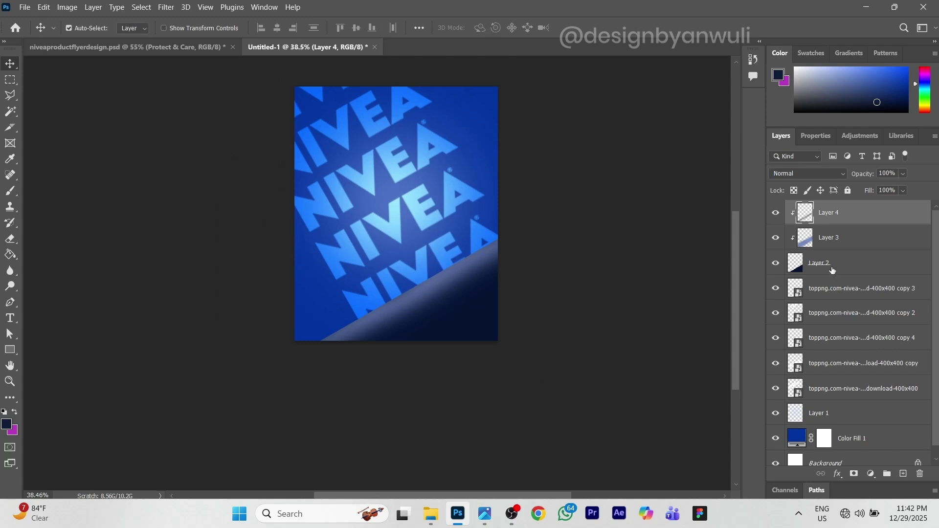
left_click(833, 271)
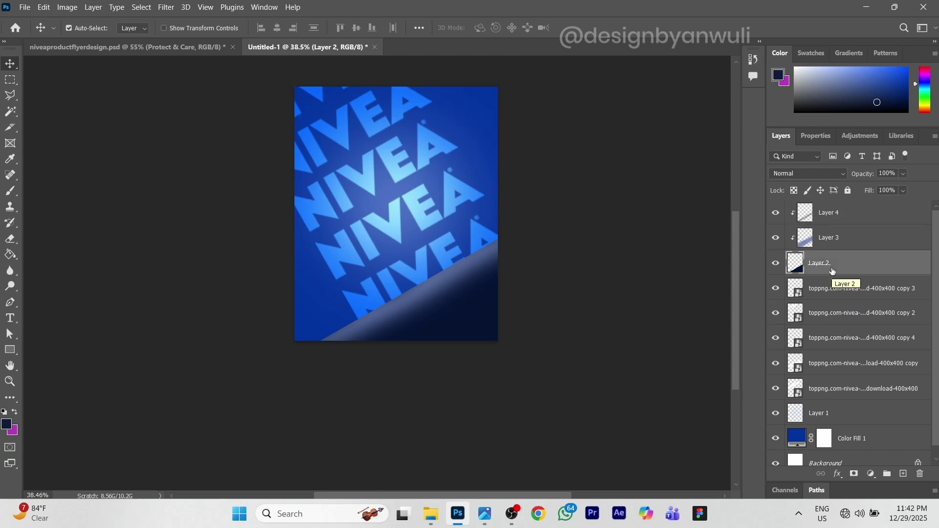
key("ctrl+j")
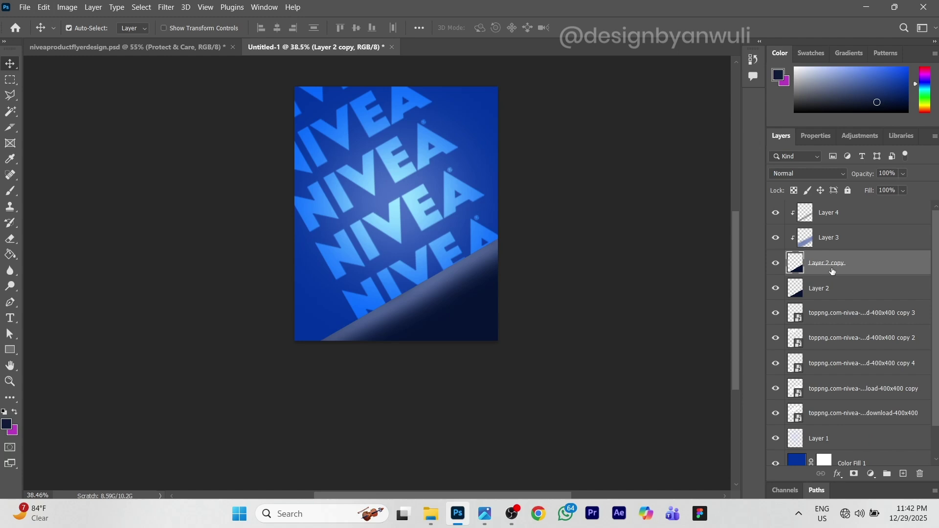
left_click(843, 292)
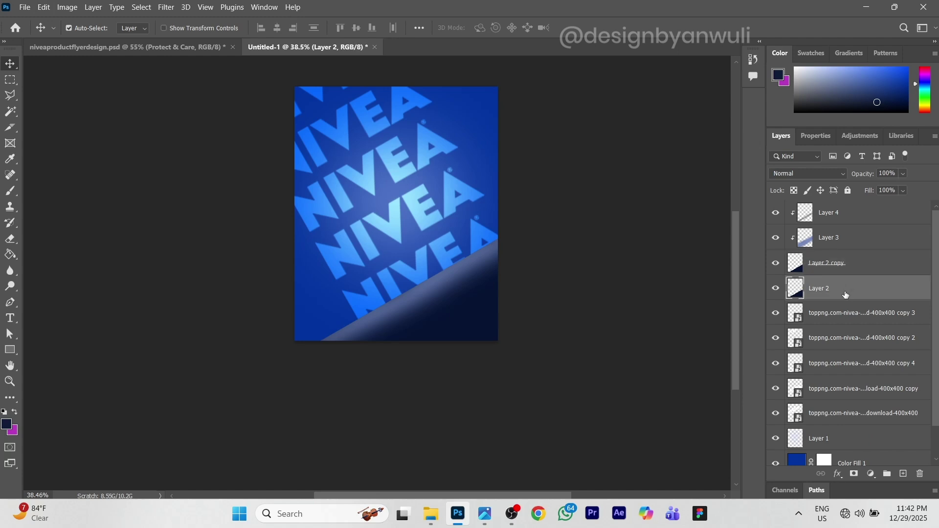
left_click_drag(846, 295, 838, 205)
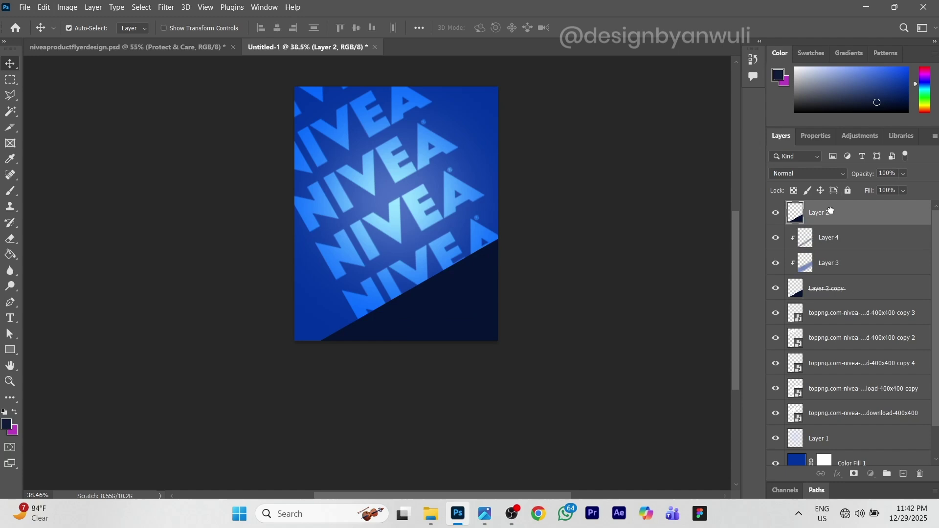
Move Layer 2 directly below Layer 2 copy and enlarge it to about 122% so it extends beyond the copy's diagonal edge
left_click_drag(835, 210, 841, 301)
key("ctrl+t")
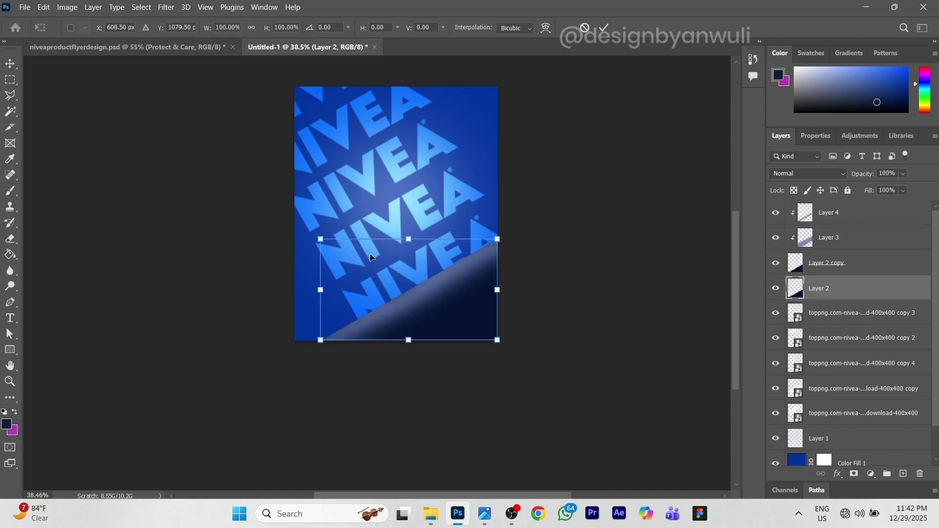
left_click_drag(321, 237, 285, 203)
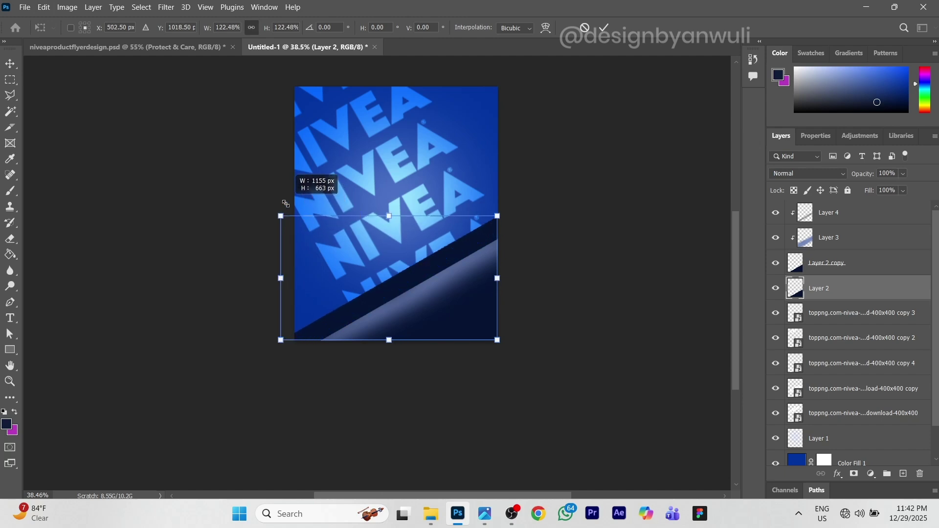
key("Return")
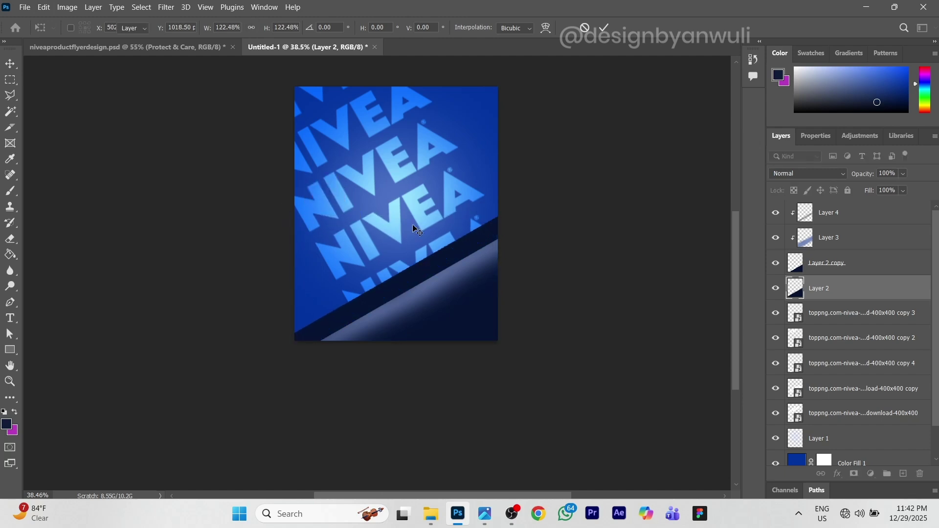
Enlarge Layer 2 slightly more to widen the dark diagonal band, comparing its width with niveaproductflyerdesign.psd
left_click(198, 42)
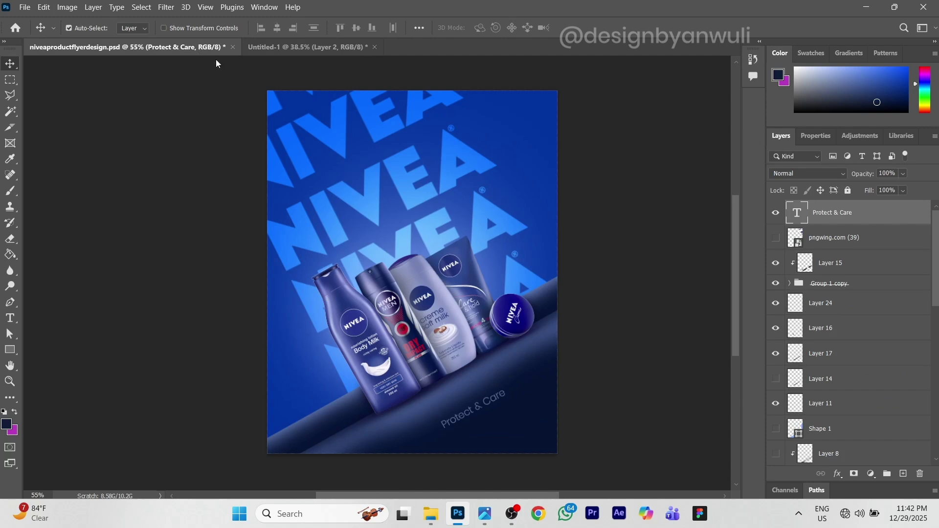
left_click(291, 46)
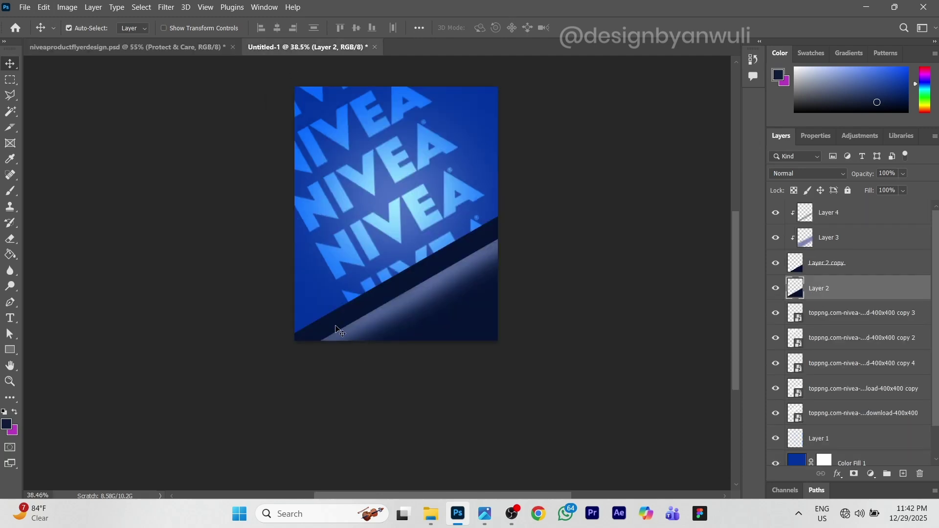
key("ctrl+t")
left_click_drag(275, 213, 266, 208)
key("Return")
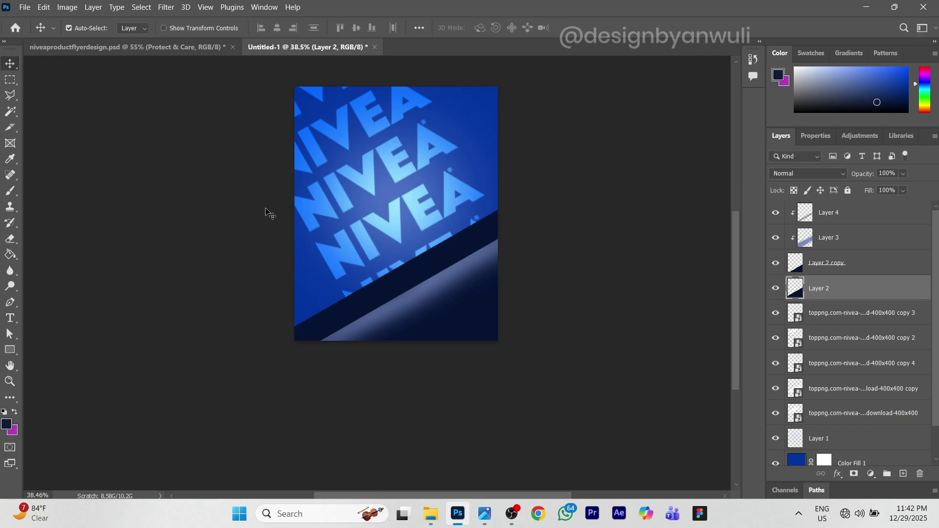
left_click(201, 49)
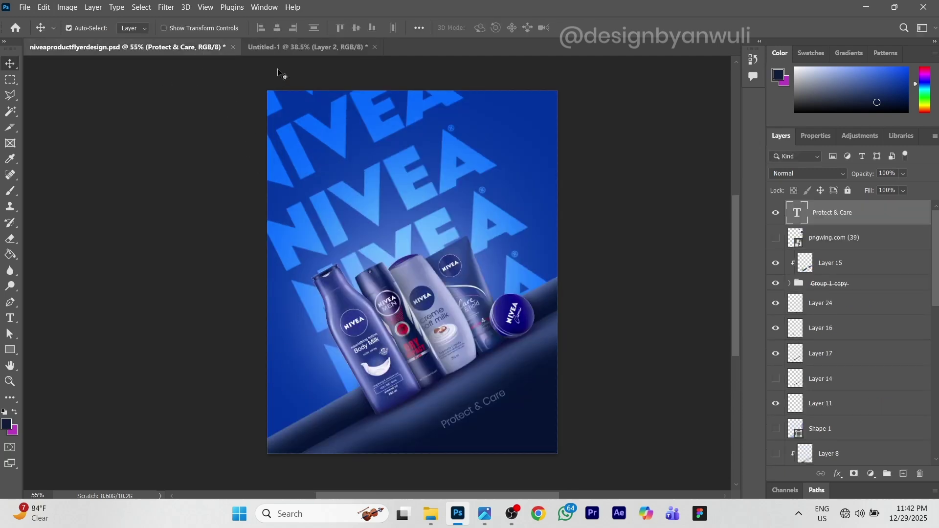
left_click(306, 49)
Add a new layer above Layer 2 and sample slate blue #526595 from the base highlight as the foreground colour
scroll(398, 280, "up", 2)
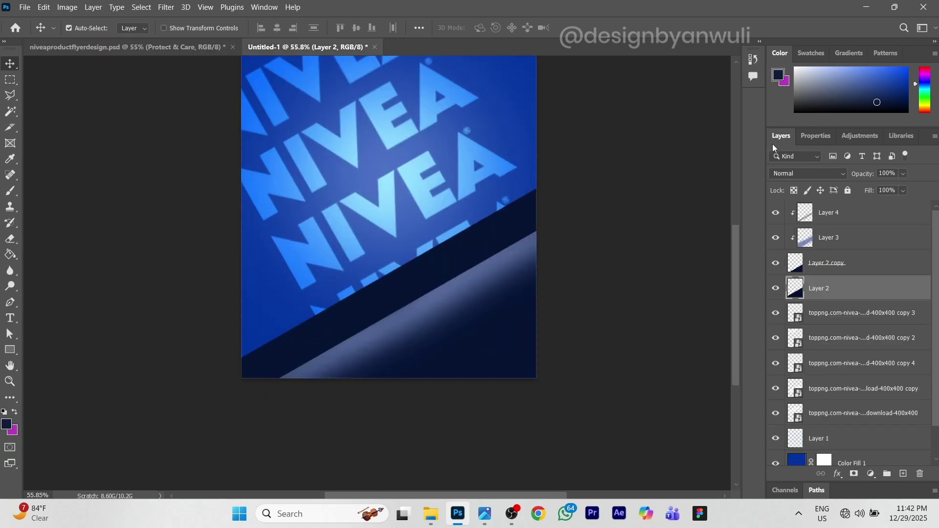
left_click(909, 475)
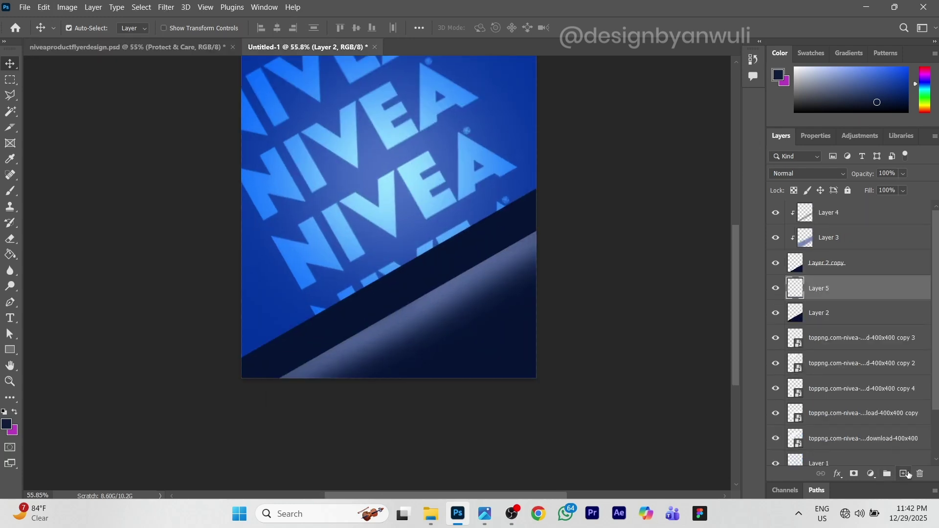
key("n")
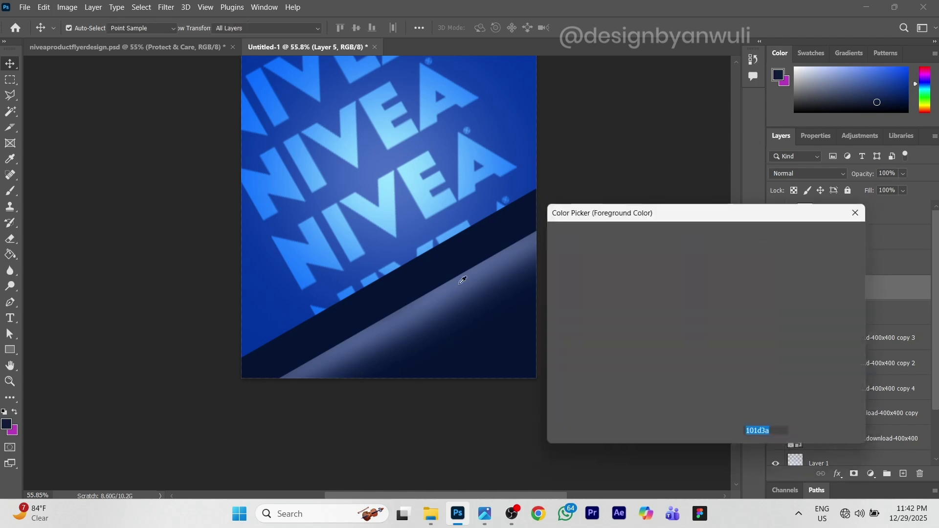
left_click(457, 278)
left_click(497, 264)
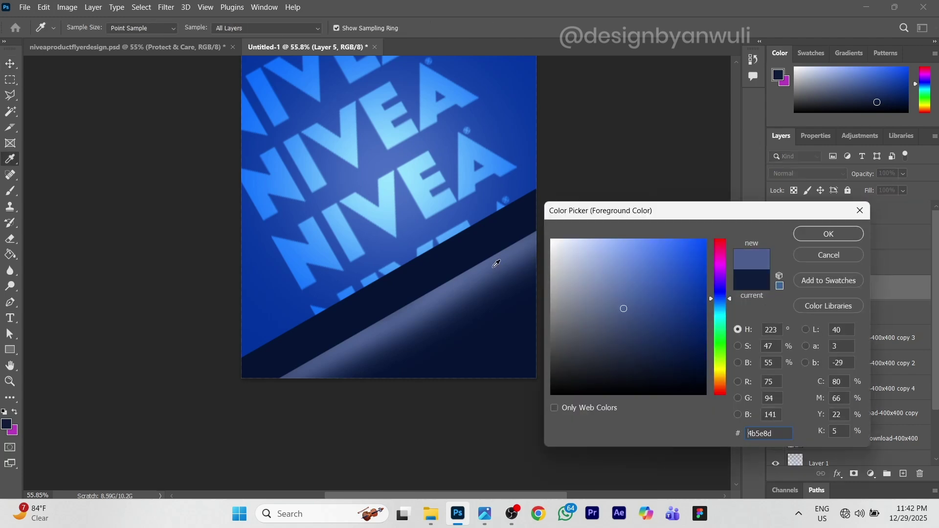
left_click(489, 262)
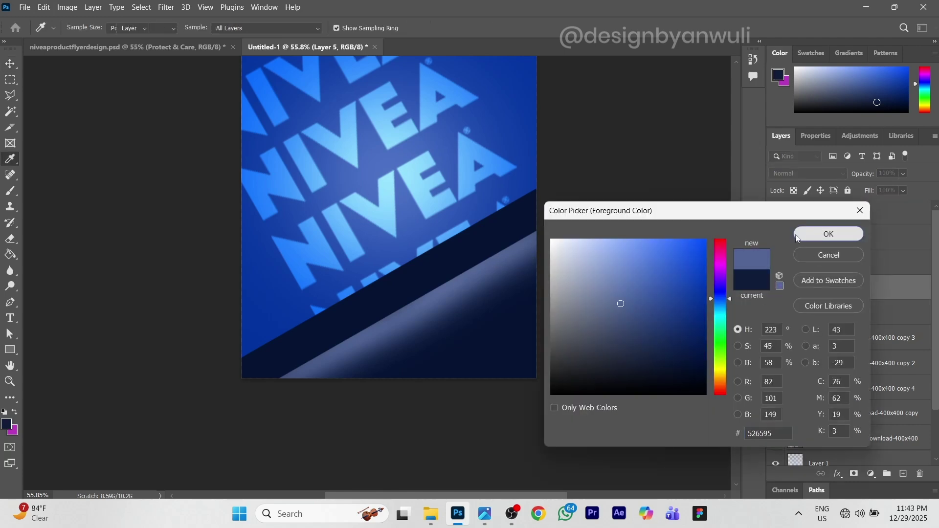
left_click(828, 234)
Paint a soft slate-blue highlight along the larger wedge's diagonal edge with the 180 px brush and clip Layer 5 to Layer 2
key("b")
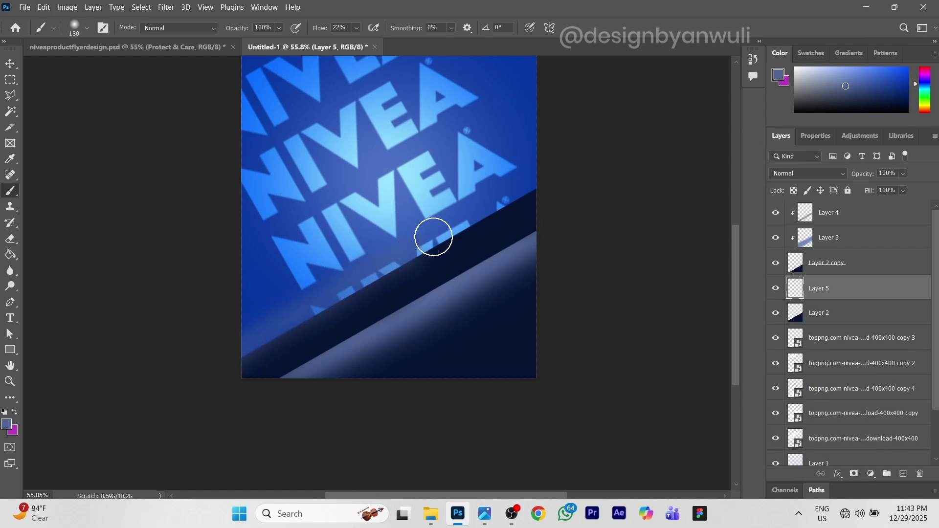
right_click(826, 294)
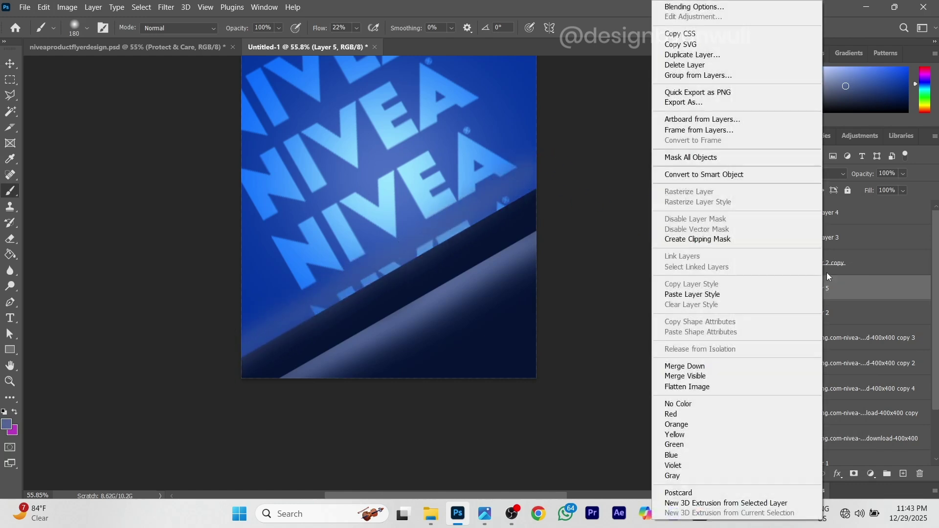
left_click(705, 239)
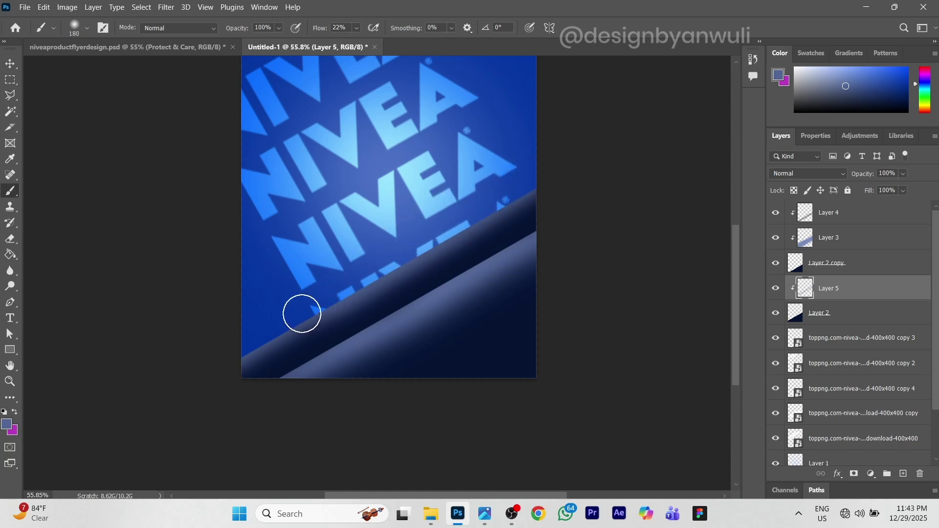
Compare the shading of the two-tier diagonal base with the finished base in niveaproductflyerdesign.psd
left_click(128, 49)
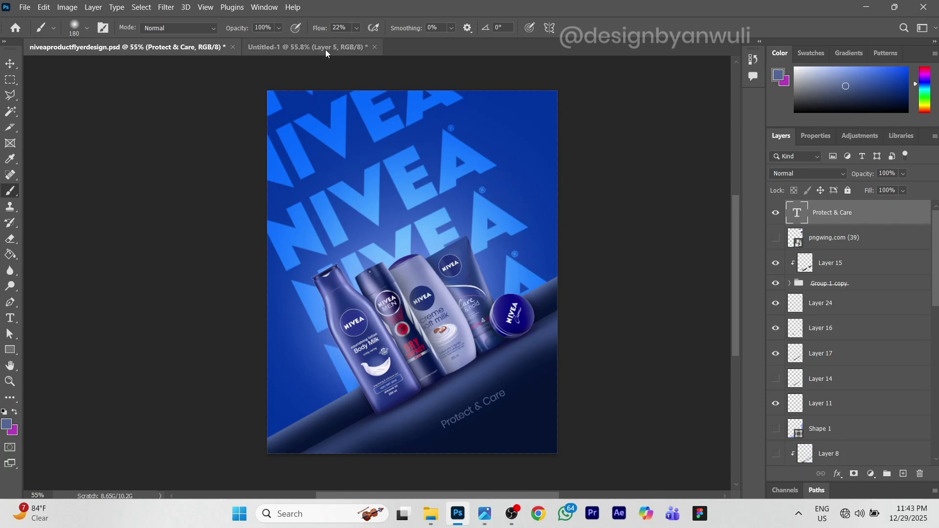
left_click(307, 47)
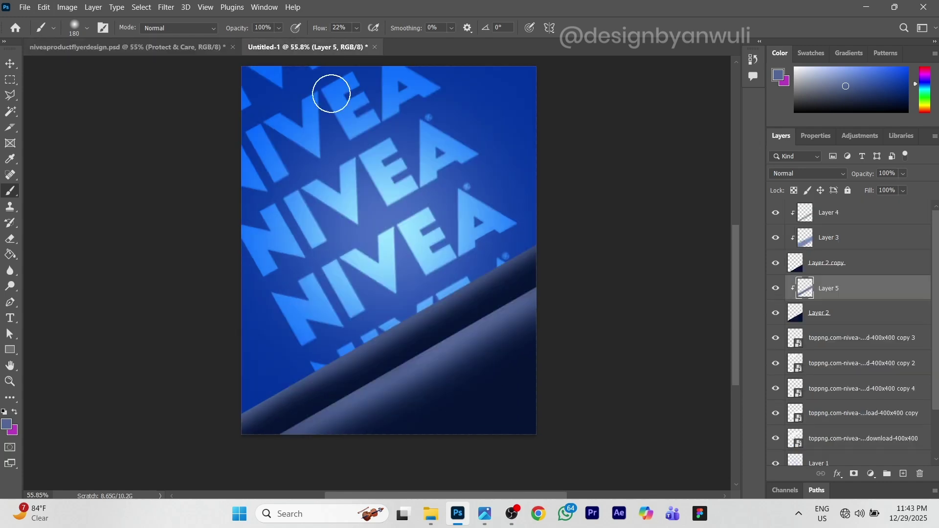
left_click(137, 49)
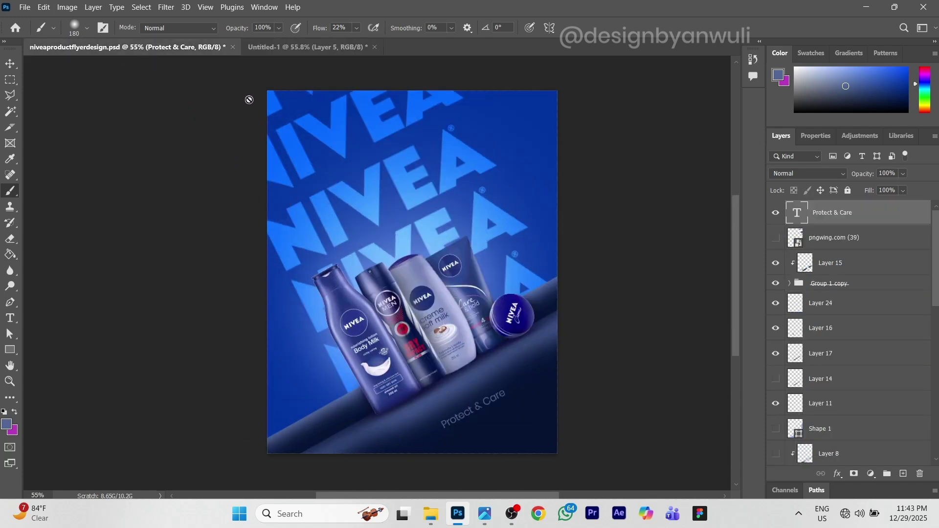
left_click(288, 48)
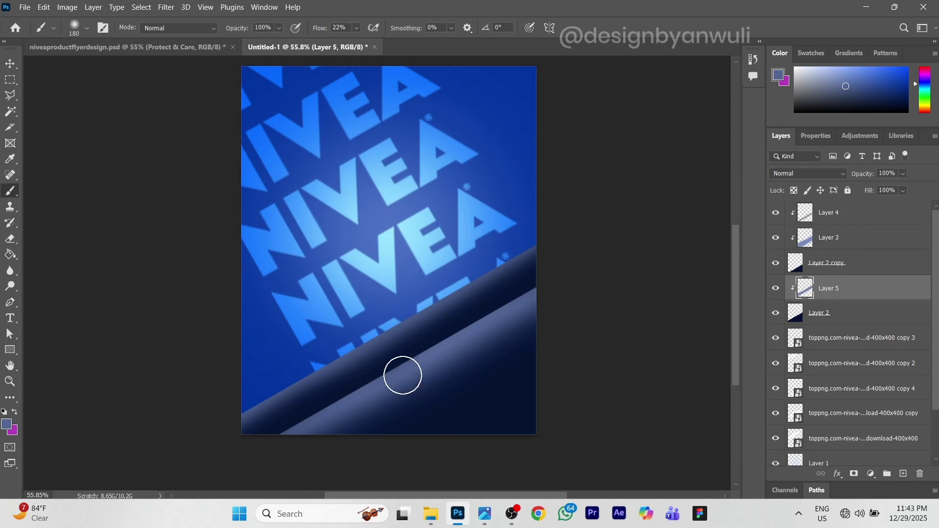
key("v")
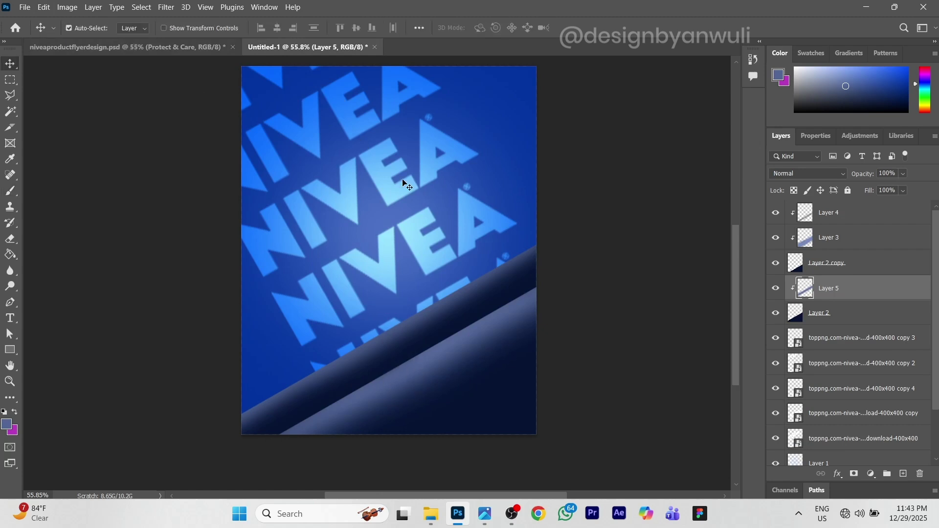
scroll(388, 256, "up", 2)
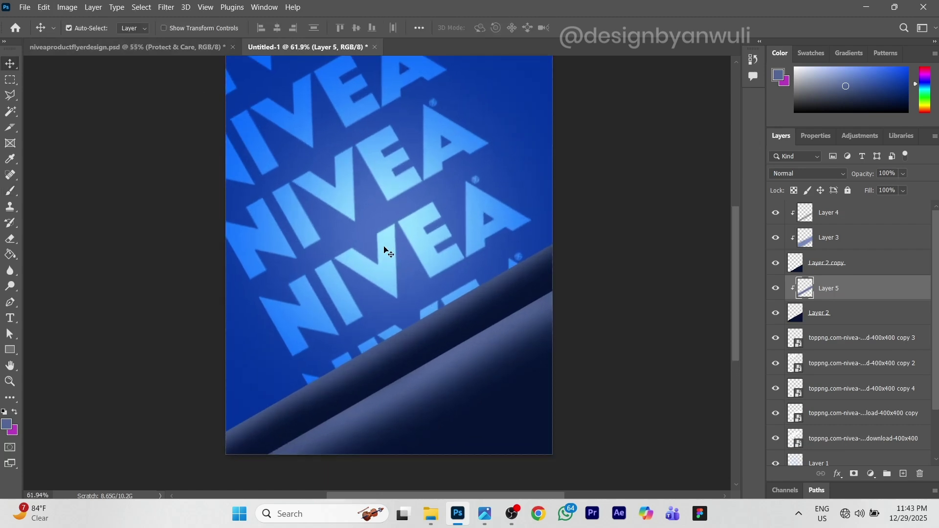
scroll(388, 253, "down", 2)
left_click(122, 47)
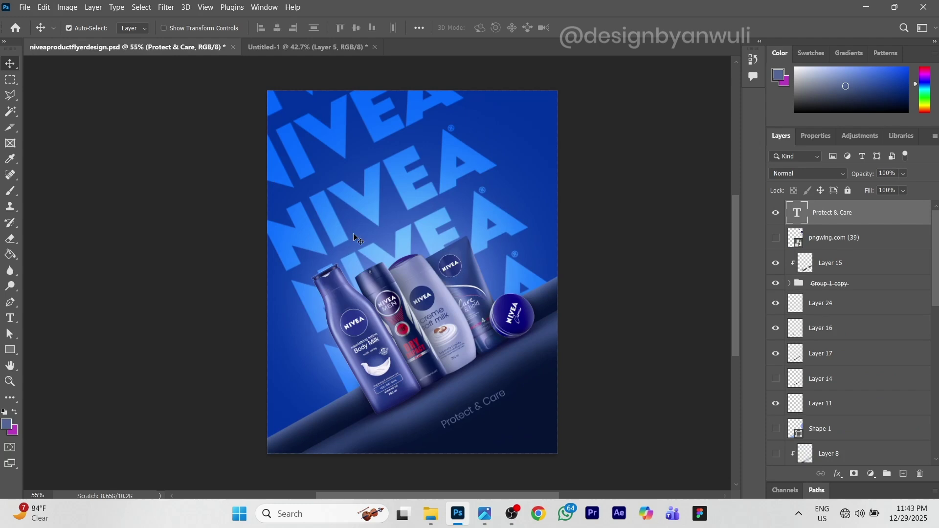
left_click(289, 50)
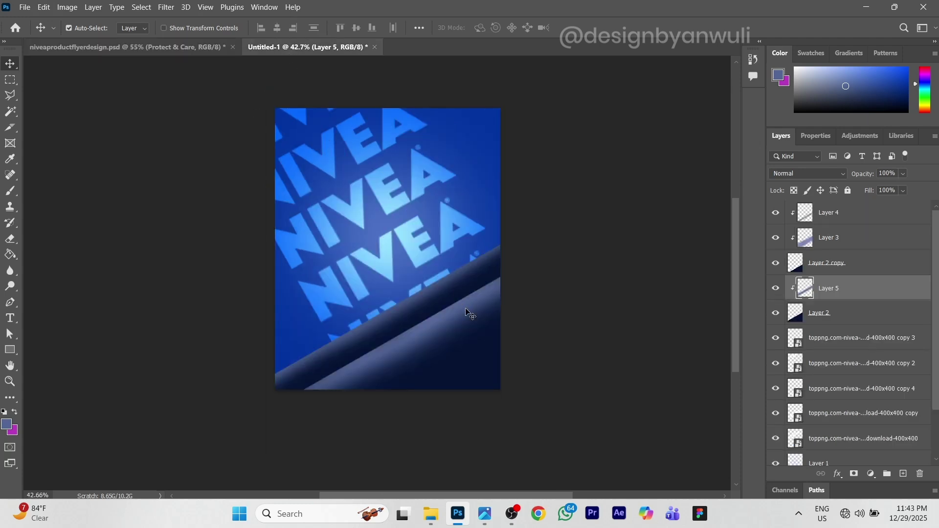
scroll(450, 307, "up", 1)
Place the product images niv (1), niv (3), niv (4), niv (5) and niv (6) from the nivea folder above Layer 4
left_click(855, 220)
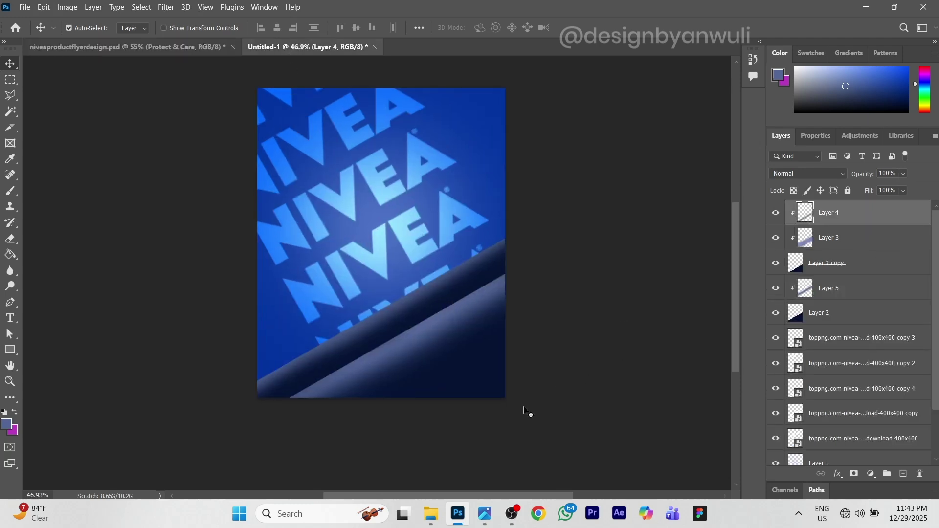
left_click(431, 514)
left_click(156, 119)
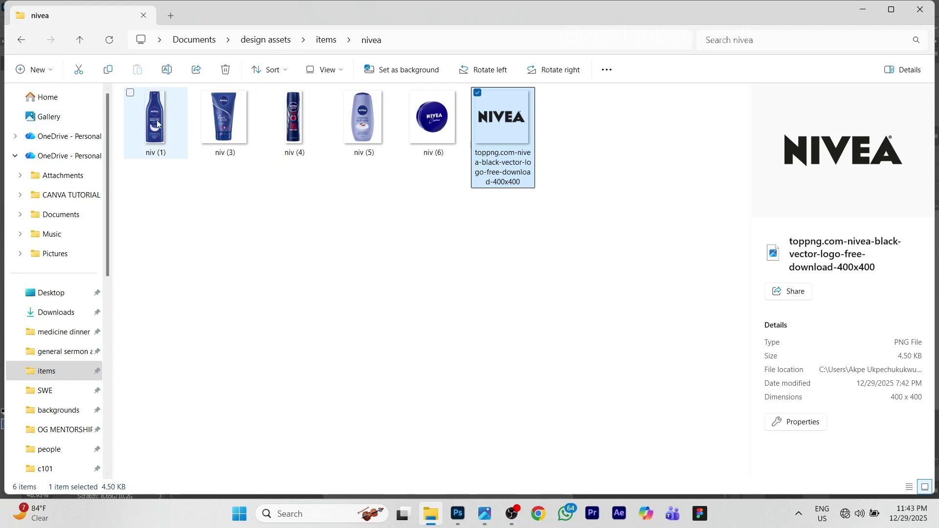
left_click(410, 126, "shift")
left_click_drag(410, 126, 392, 235)
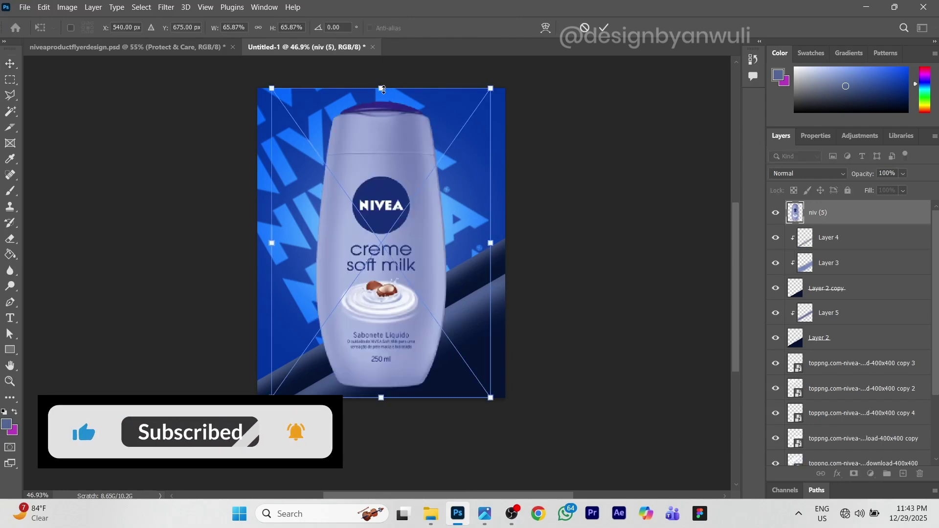
Scale the creme soft milk bottle, niv (5), to about 23.69% and the Creme tin, niv (6), to about 3.52%
left_click_drag(381, 89, 381, 286)
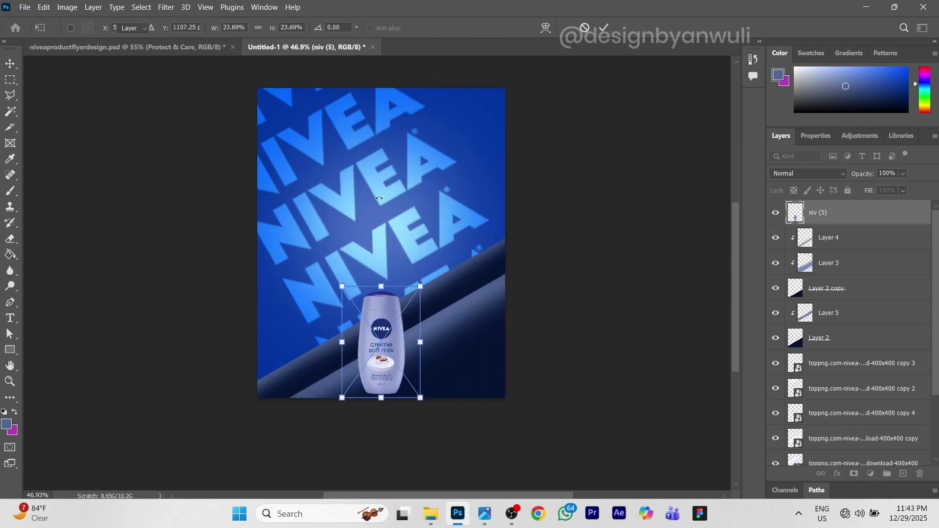
key("Return")
left_click_drag(382, 89, 391, 292)
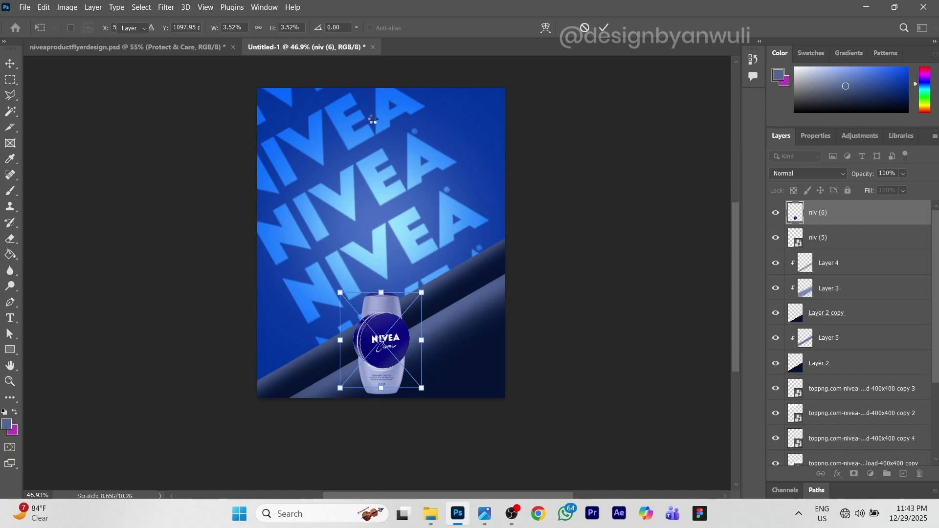
key("Return")
Scale niv (1) to about 1.56%, niv (3) to about 4.49% and niv (4) to about 3.83%, committing each placement
left_click_drag(381, 88, 381, 266)
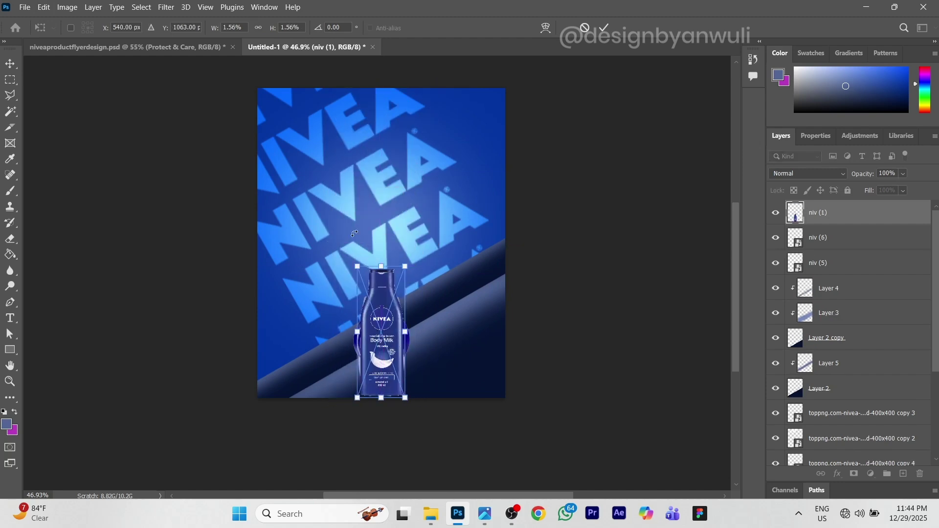
key("Return")
left_click_drag(381, 88, 384, 265)
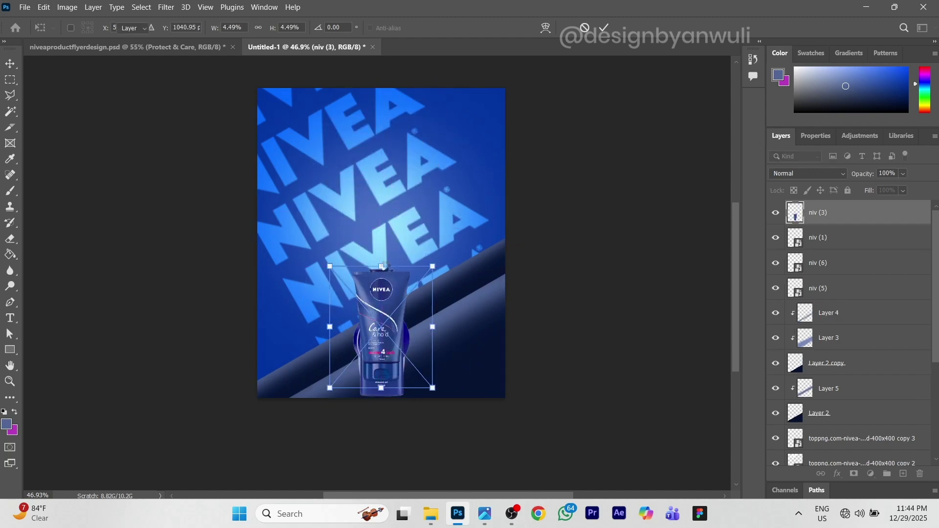
key("Return")
left_click_drag(382, 88, 395, 267)
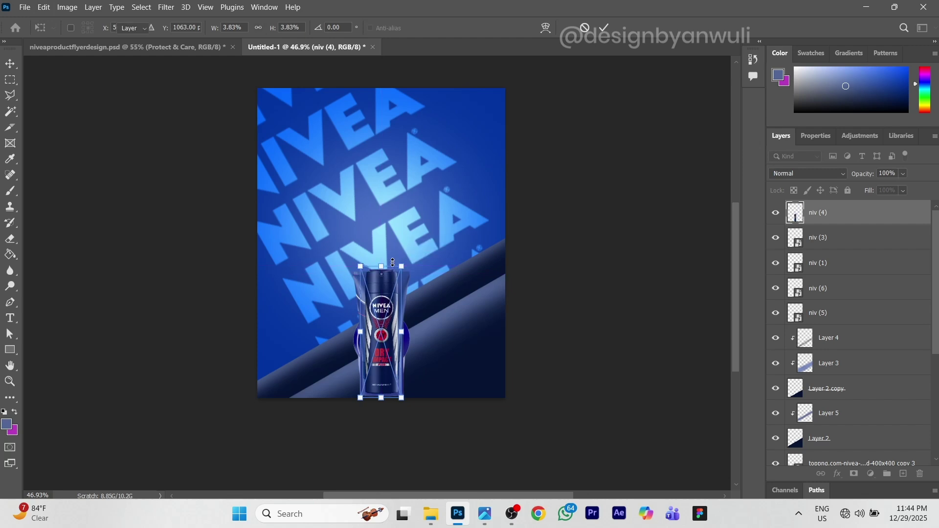
key("Return")
Move niv (4) up onto the right half of the base and niv (3) off the flyer, then check the product arrangement in niveaproductflyerdesign.psd
scroll(376, 322, "up", 2)
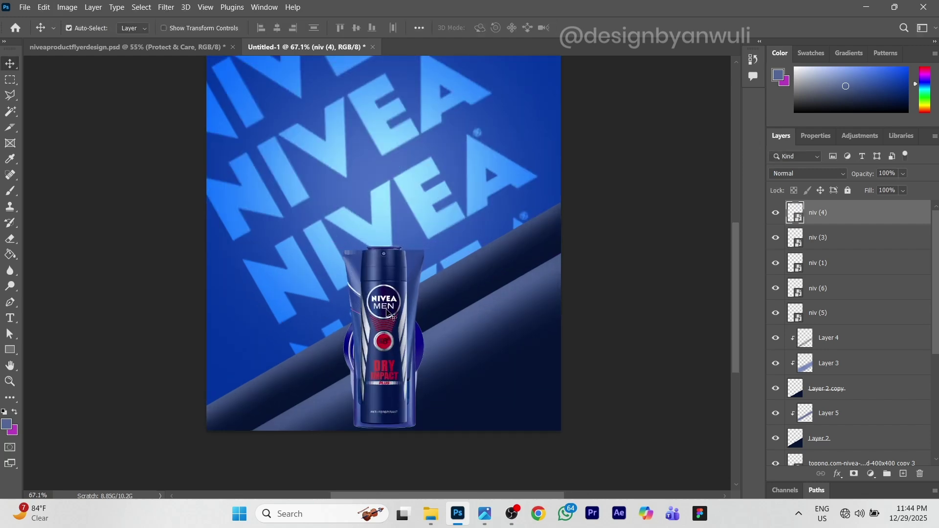
left_click_drag(464, 292, 394, 312)
left_click_drag(470, 292, 470, 292)
key("alt+bracketleft")
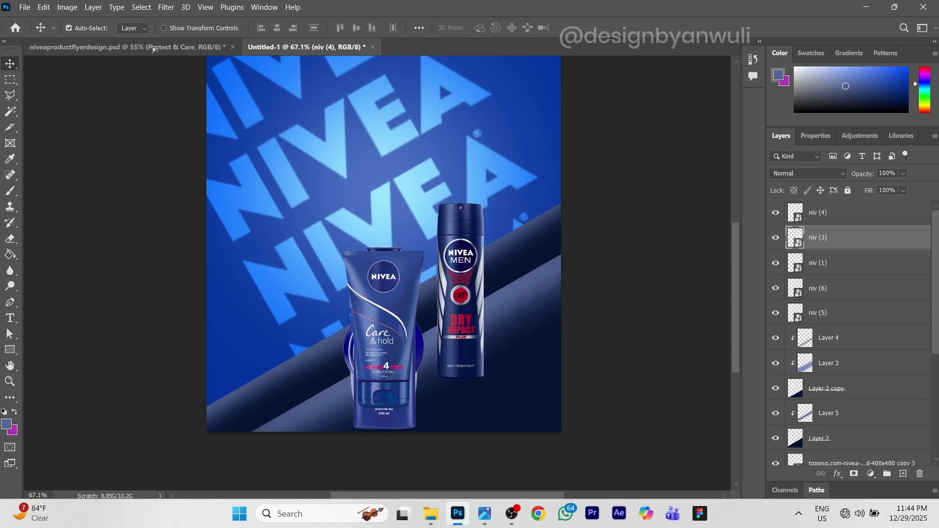
left_click_drag(174, 59, 192, 49)
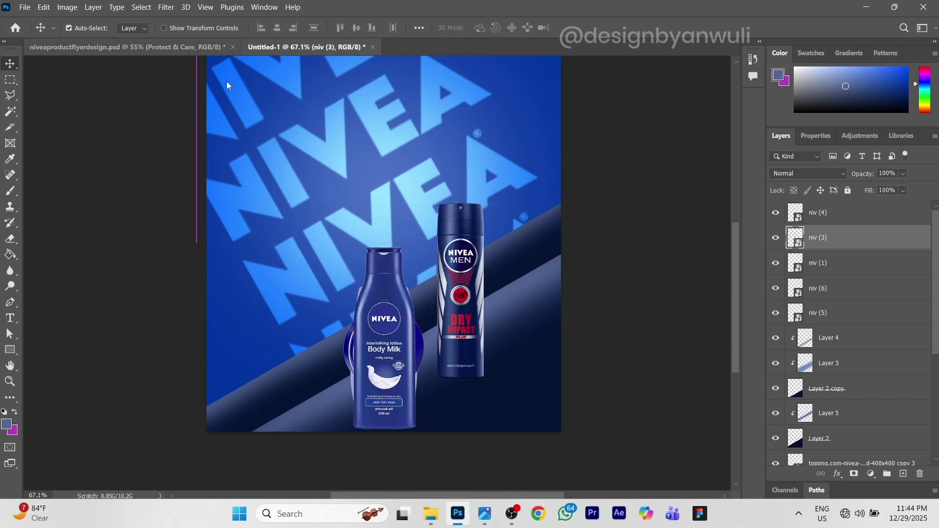
key("ctrl+Tab")
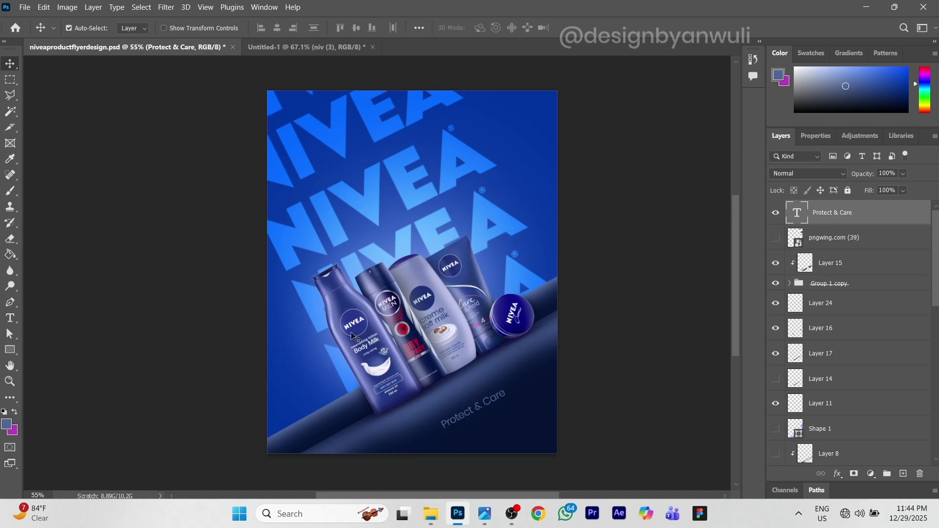
Roughly gather the five products near the flyer's centre, checking their order against niveaproductflyerdesign.psd
left_click(309, 45)
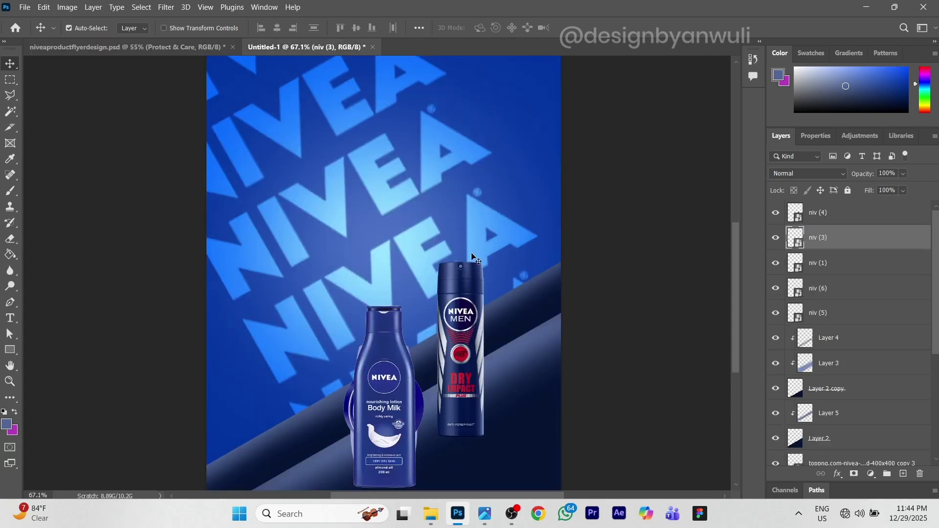
left_click_drag(385, 371, 159, 49)
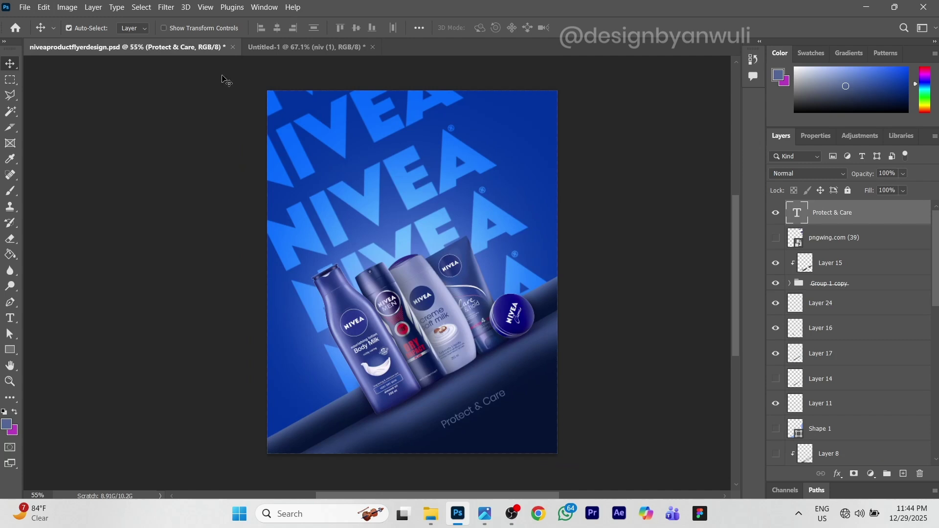
left_click(308, 47)
left_click_drag(450, 310, 328, 339)
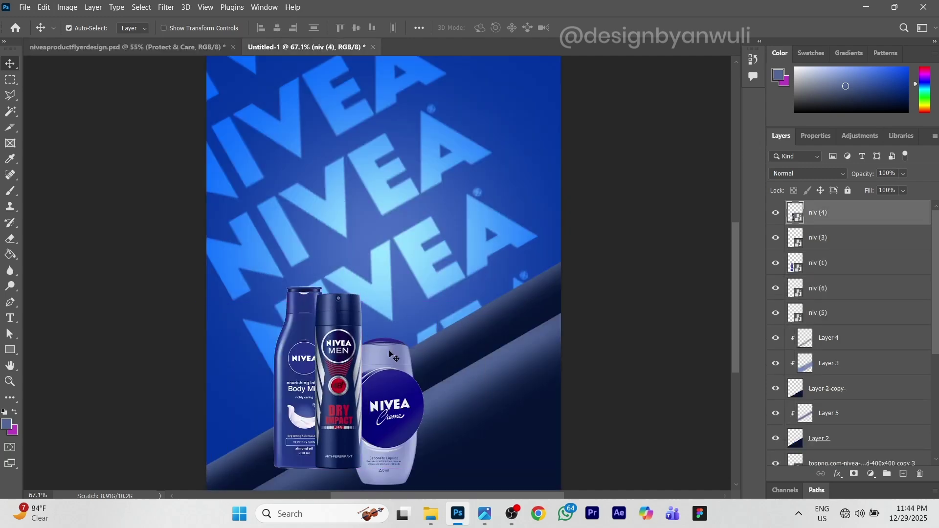
left_click_drag(387, 349, 386, 320)
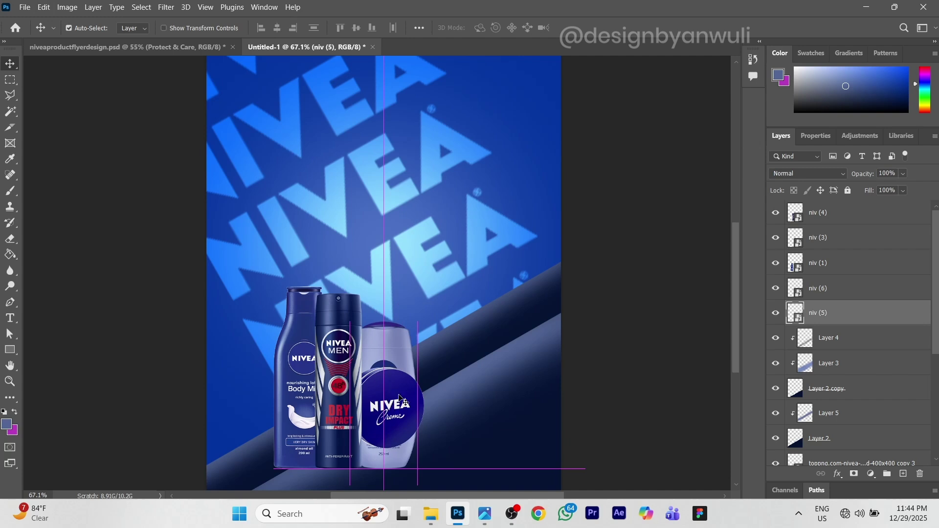
left_click_drag(432, 384, 513, 352)
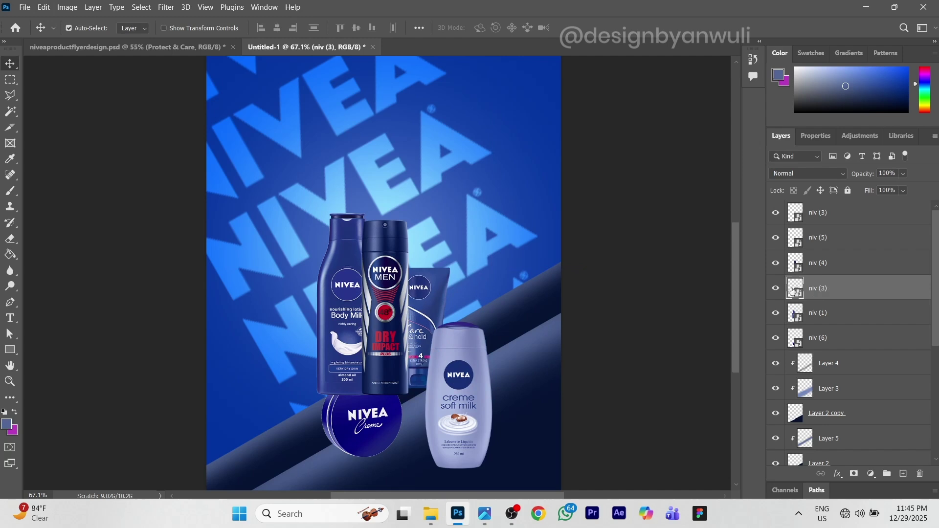
Line up the Body Milk bottle, Dry Impact deodorant, creme soft milk bottle and Care & hold tube in a row with level bases, following niveaproductflyerdesign.psd
left_click_drag(344, 326, 305, 330)
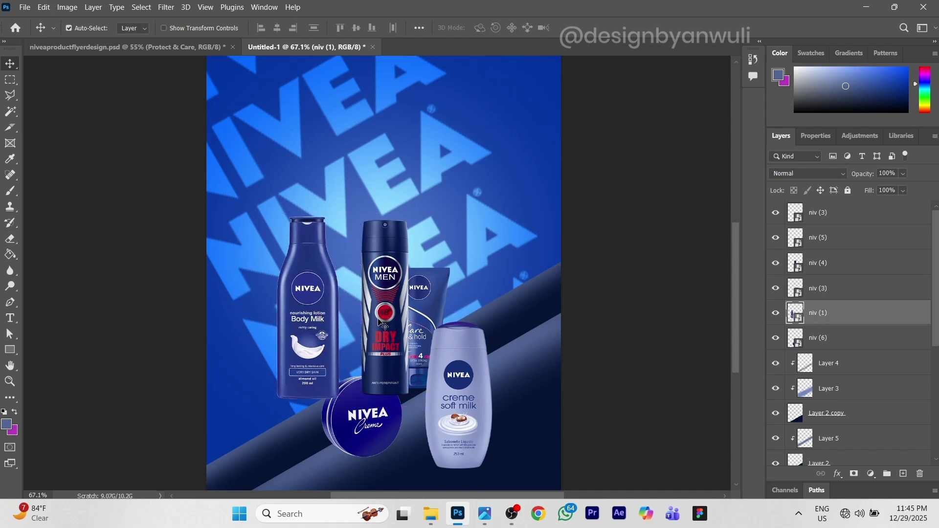
left_click(166, 52)
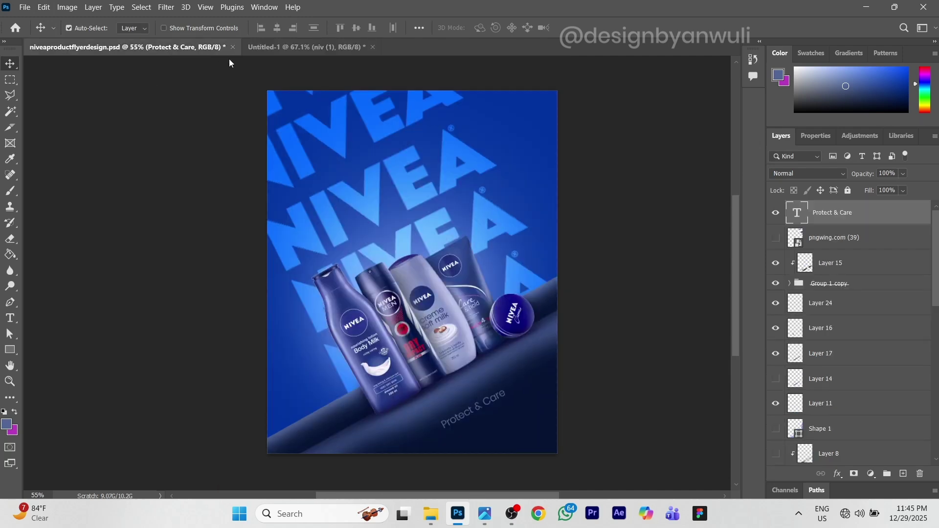
left_click(258, 52)
left_click_drag(387, 301, 350, 306)
left_click(195, 44)
left_click(306, 47)
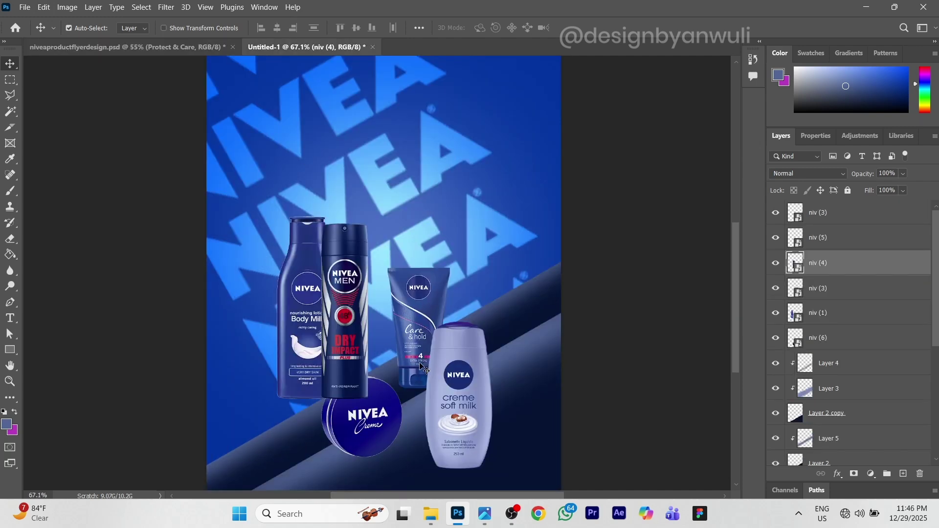
left_click_drag(448, 372, 375, 302)
mouse_move(440, 297)
left_mouse_down()
mouse_move(453, 297)
mouse_move(442, 307)
left_mouse_up()
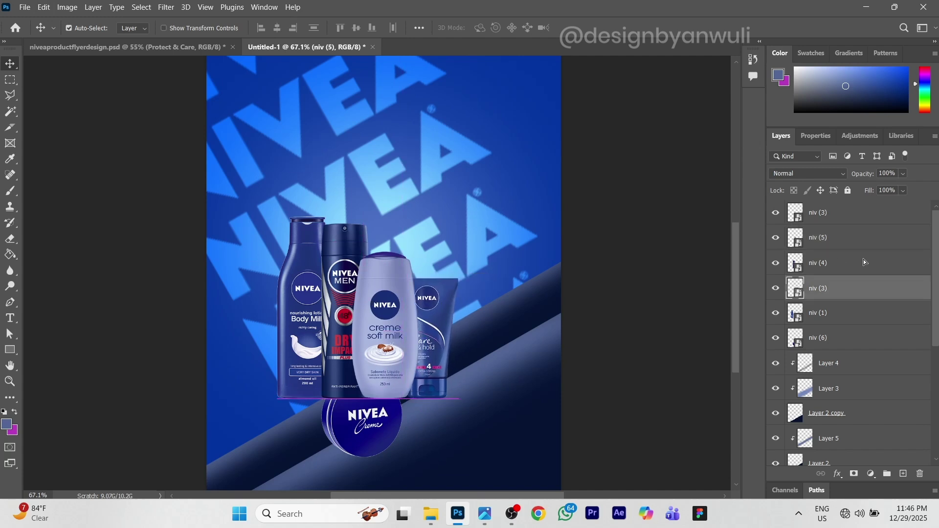
Restack the products: bring the Body Milk layer niv (1) to the top and put niv (5) below niv (4)
left_click(311, 288)
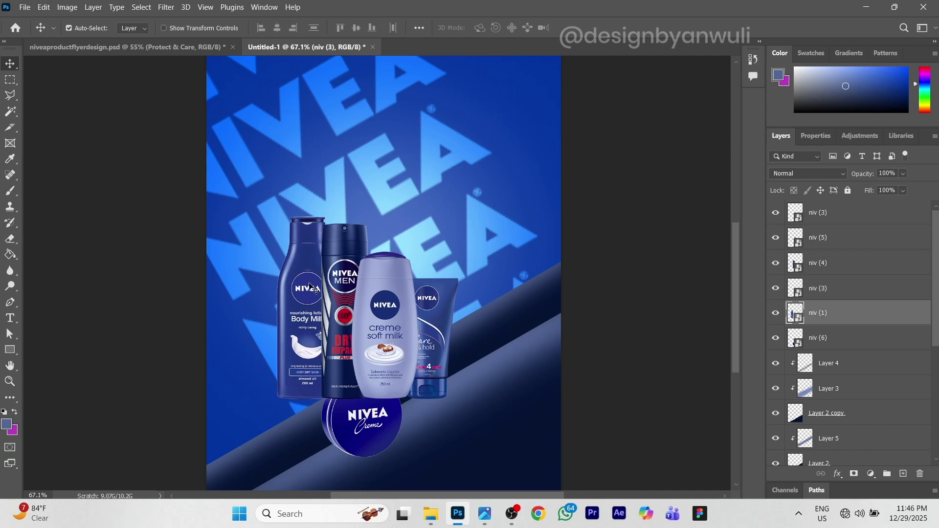
left_click_drag(824, 322, 822, 204)
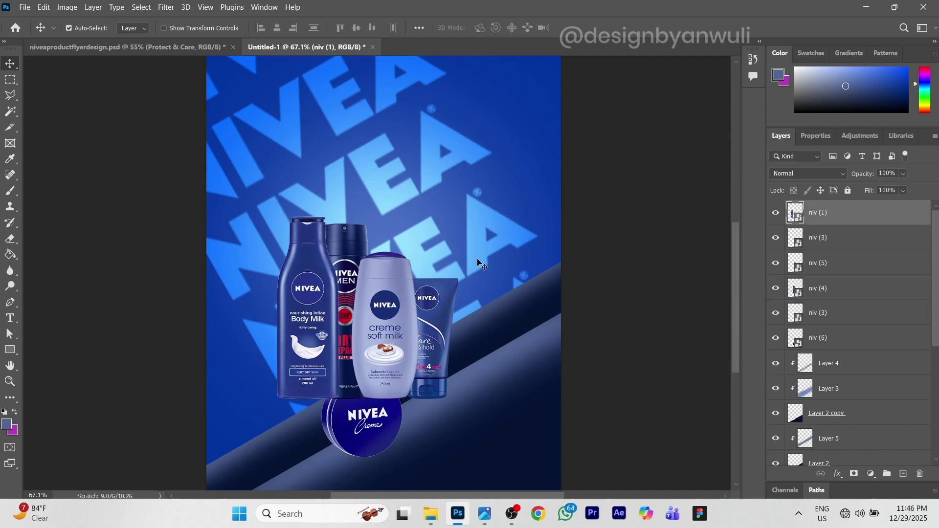
left_click(399, 284)
left_click_drag(853, 271, 823, 328)
left_click(433, 308)
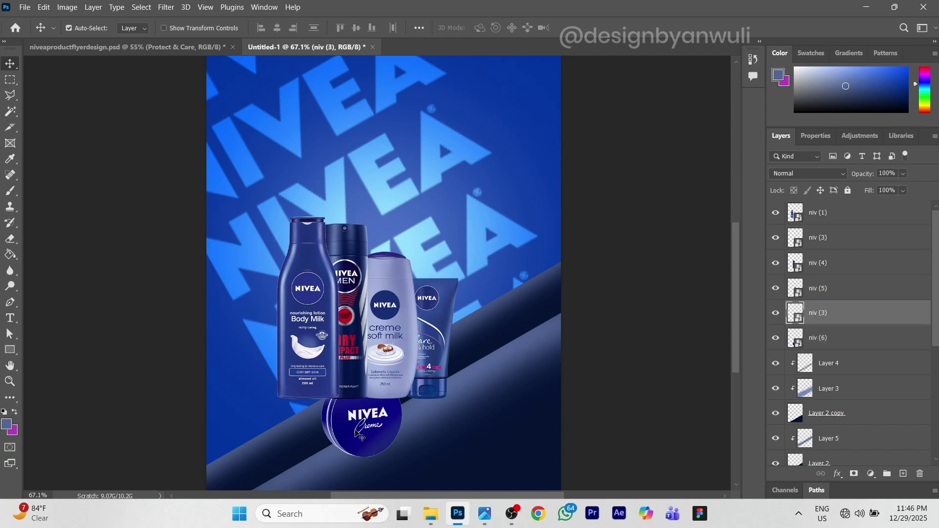
Move the Creme tin, niv (6), to the right end of the product row and make it the top layer
left_click_drag(362, 437, 478, 373)
left_click_drag(833, 337, 821, 211)
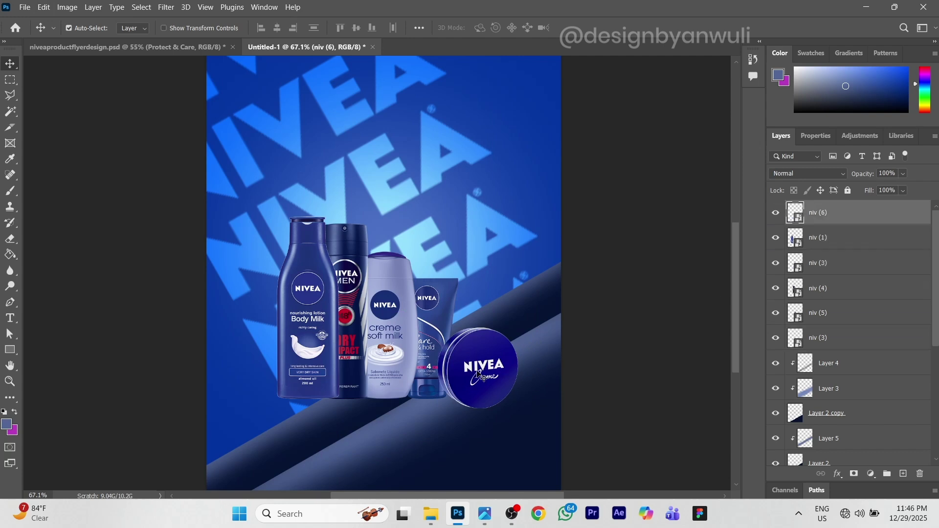
Scale the Creme tin to about 2.39%, rotate it to about -17.55° and set it level against the Care & hold tube
key("ctrl+t")
left_click_drag(540, 299, 495, 323)
mouse_move(463, 393)
left_mouse_down()
mouse_move(459, 374)
mouse_move(475, 376)
mouse_move(477, 360)
mouse_move(470, 391)
left_mouse_up()
key("ctrl+z")
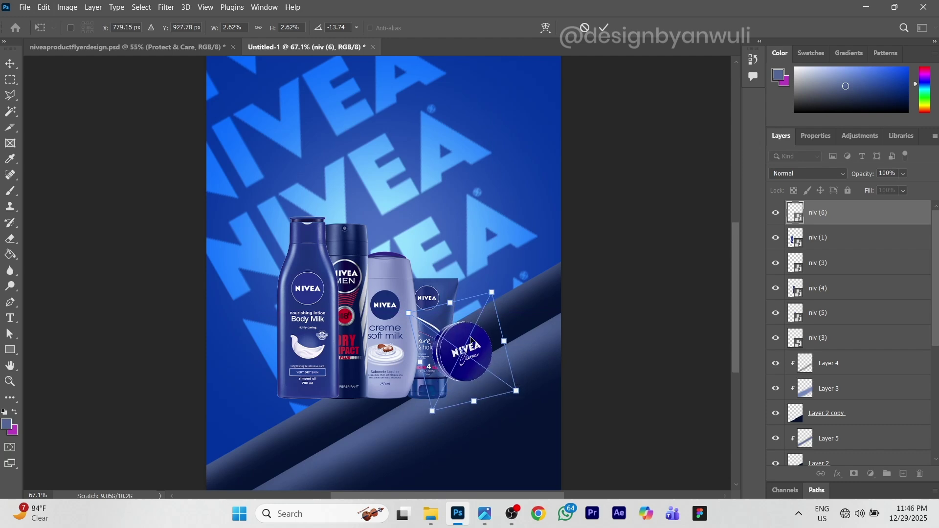
left_click_drag(473, 341, 470, 355)
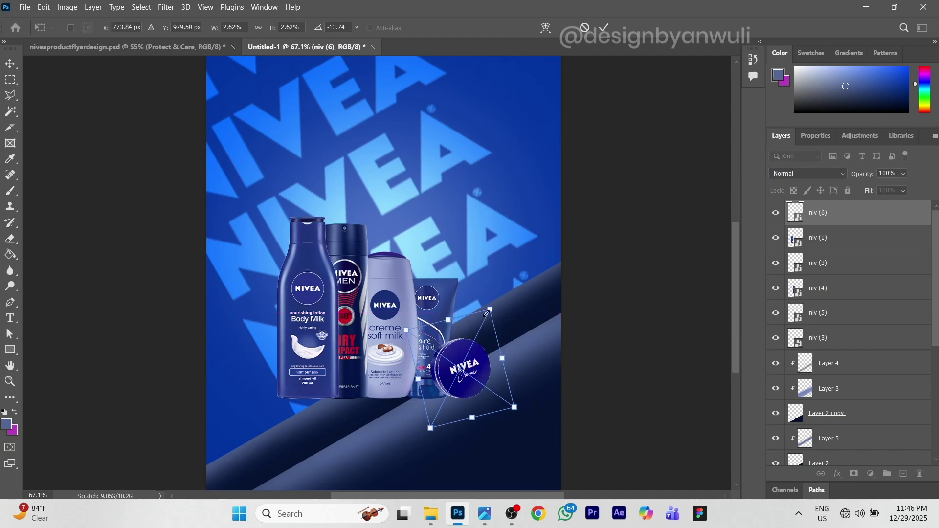
left_click_drag(487, 314, 484, 321)
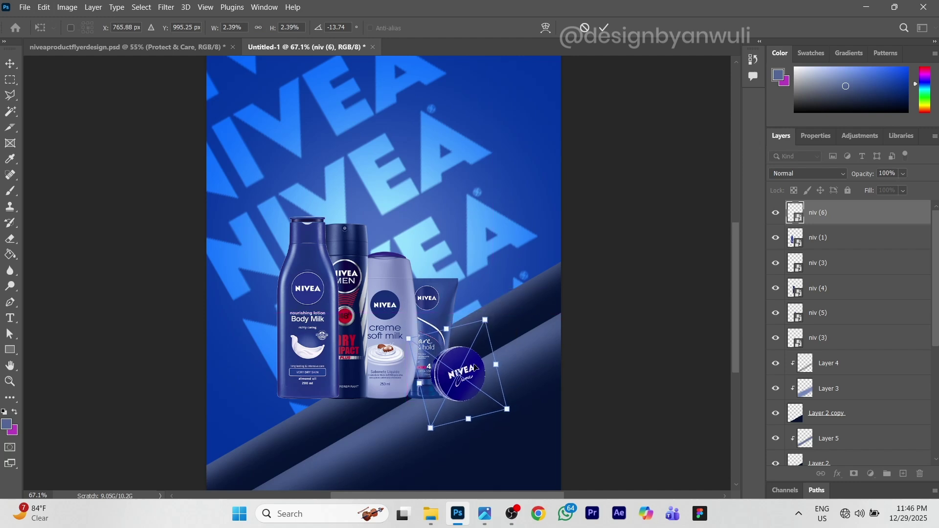
left_click_drag(476, 368, 481, 368)
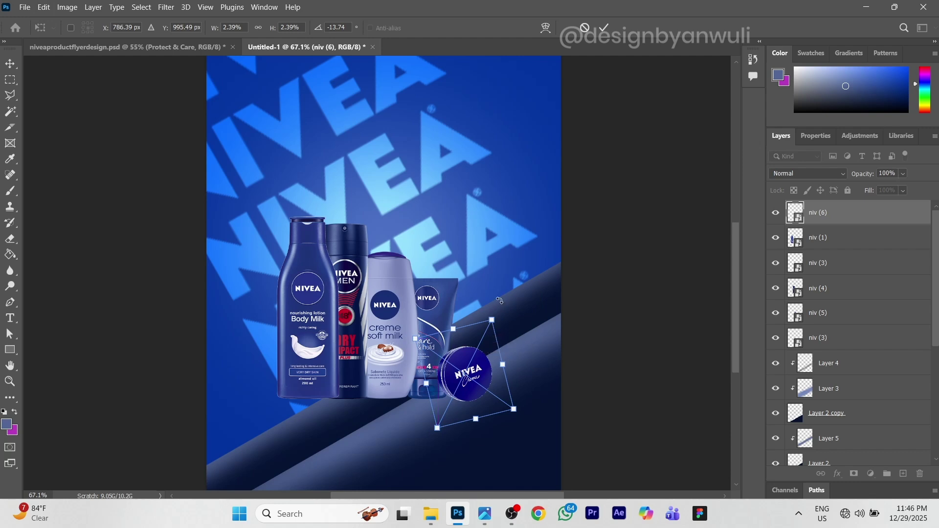
left_click_drag(502, 304, 497, 303)
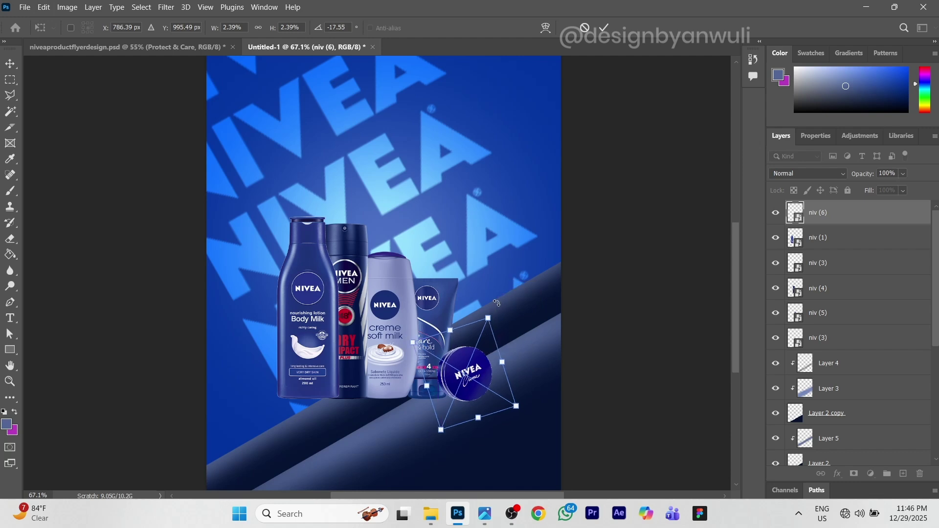
key("Return")
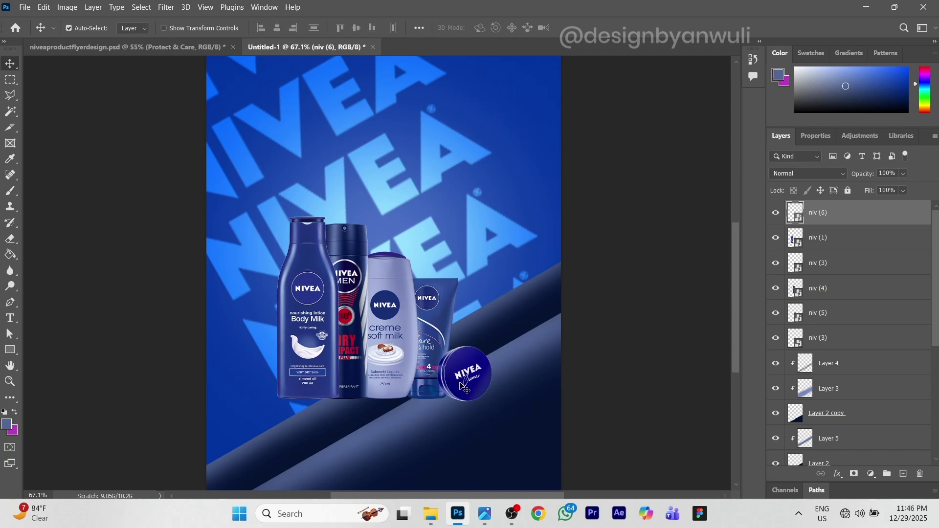
Fine-tune the horizontal position of the Body Milk bottle, niv (1), at the left end of the product row
left_click(311, 319)
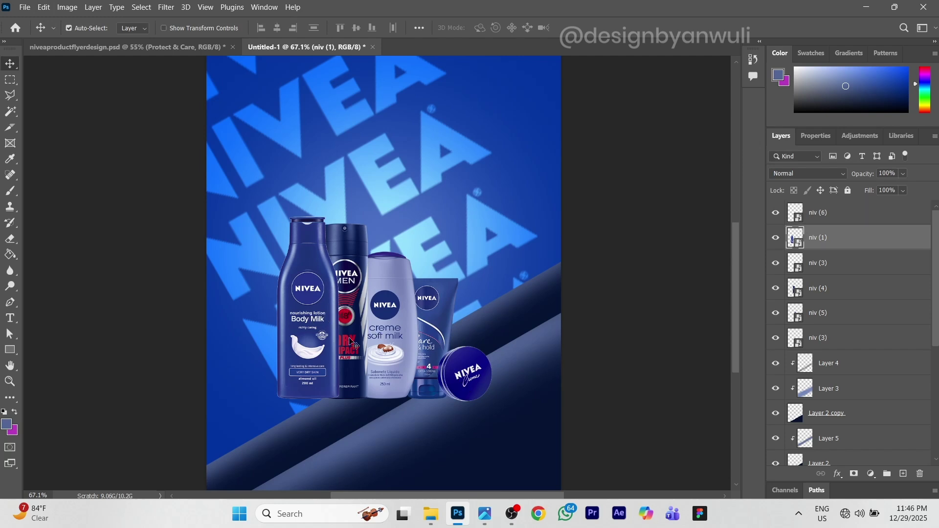
left_click_drag(324, 345, 327, 345)
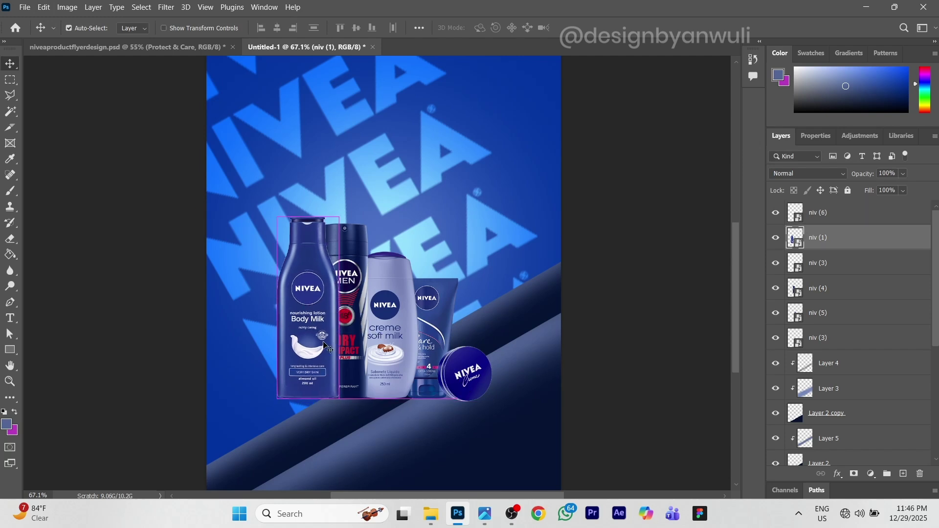
key("Left")
key("Left")
key("Left")
key("Left")
key("Left")
key("Left")
key("Left")
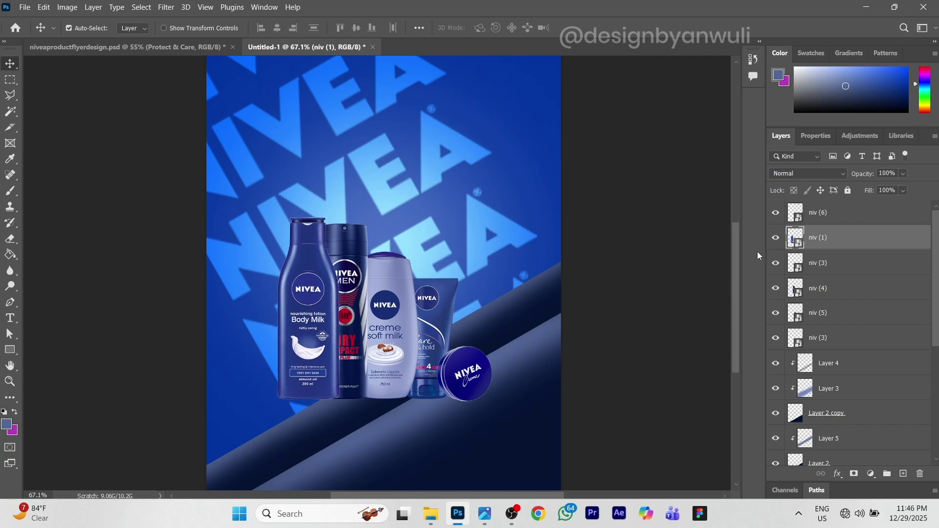
Group all product layers from niv (6) down to the lowest niv (3) and name the group products
left_click(838, 219)
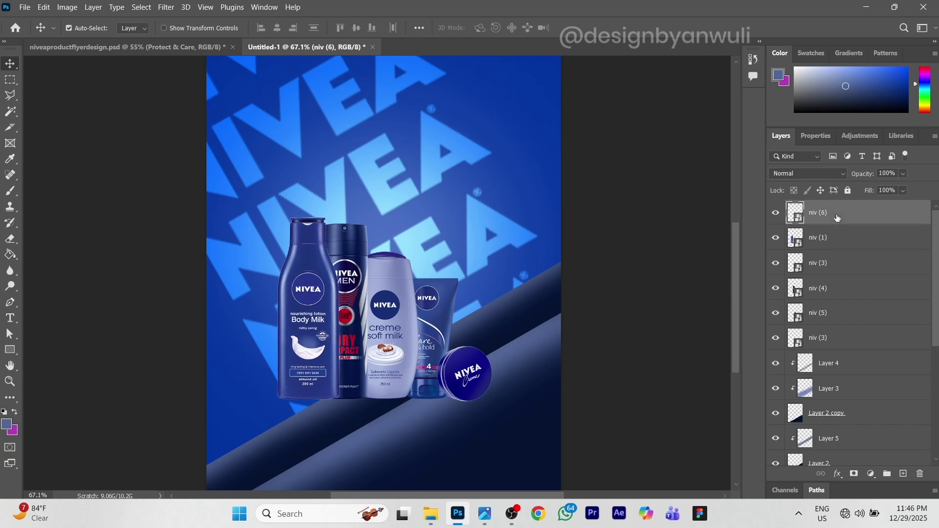
left_click(827, 345, "shift")
key("ctrl+g")
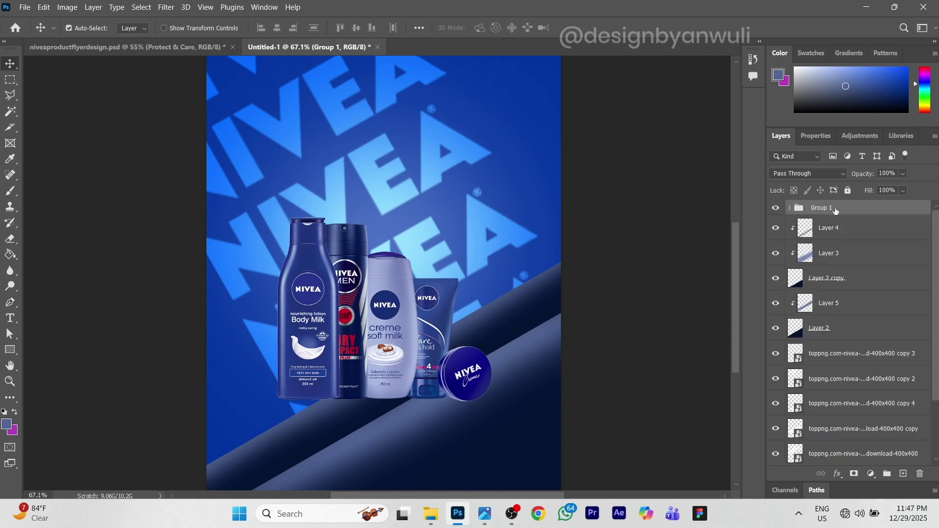
double_click(828, 208)
type("products")
key("Return")
Rotate the products group to about -30.43° and move it down so the products stand on the diagonal base
key("ctrl+t")
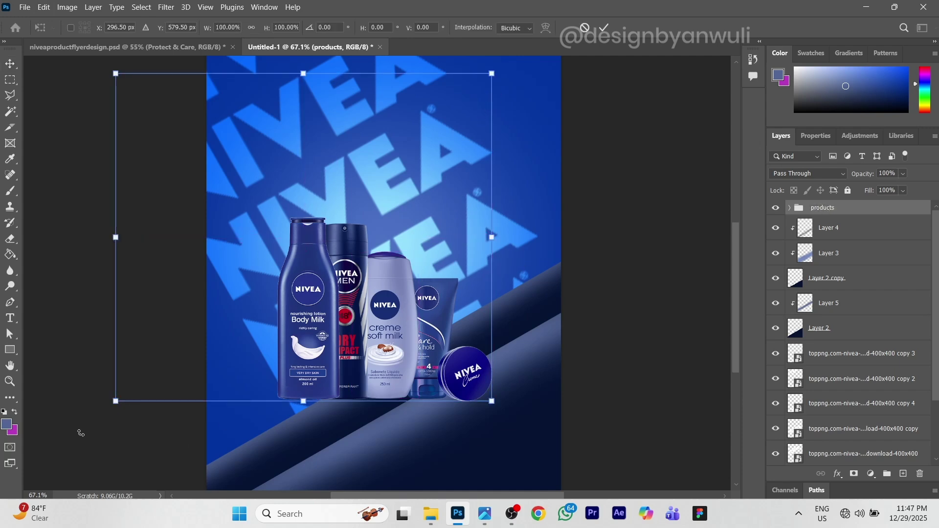
left_click_drag(80, 433, 201, 467)
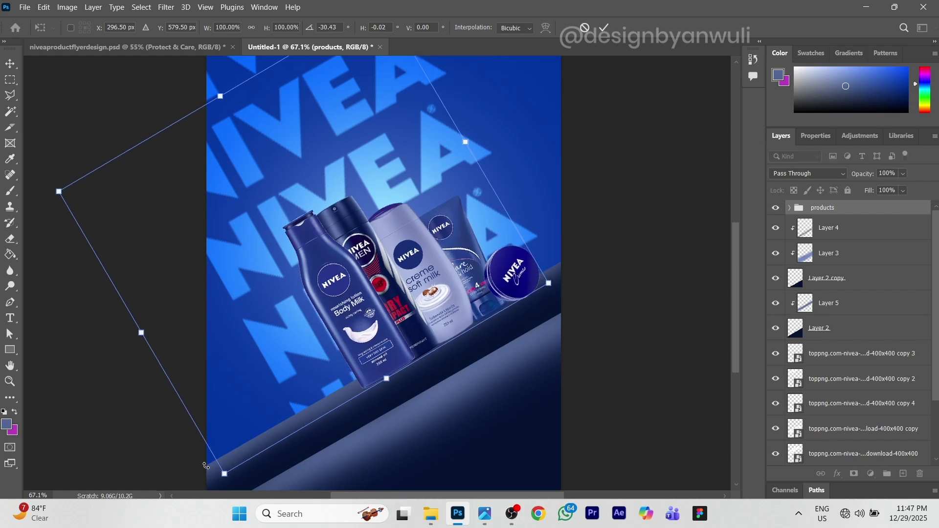
key("Return")
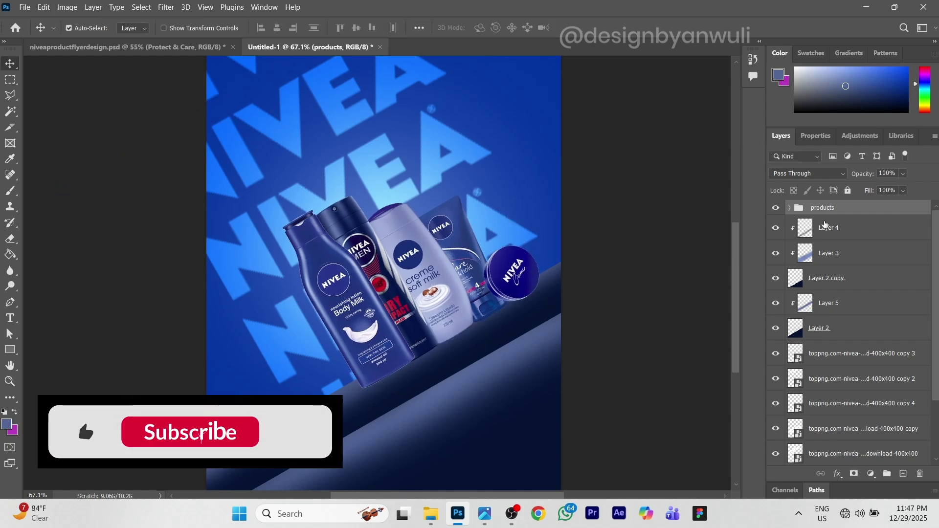
key("ctrl+t")
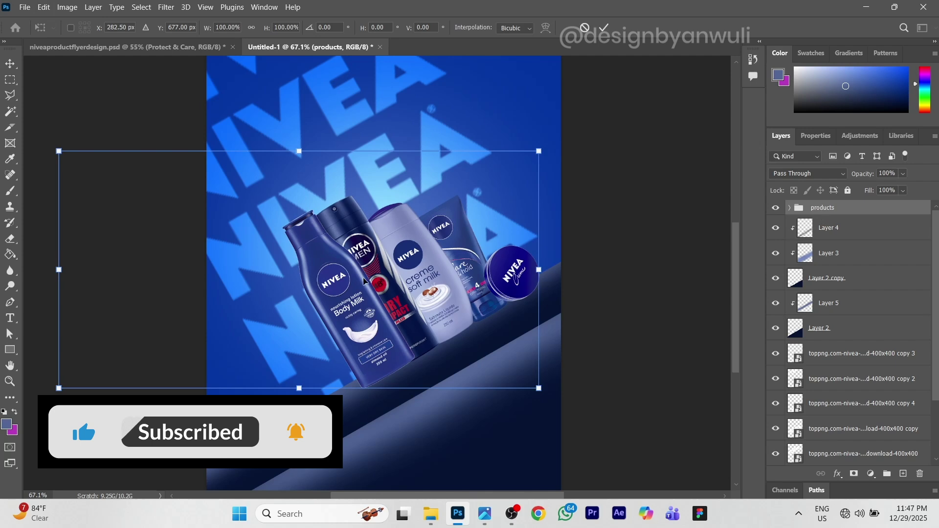
left_click_drag(402, 276, 385, 332)
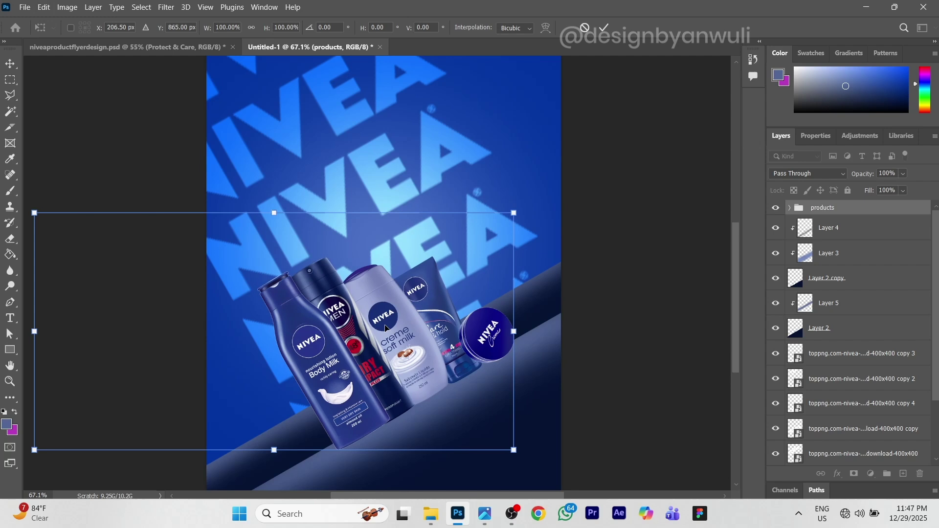
key("Return")
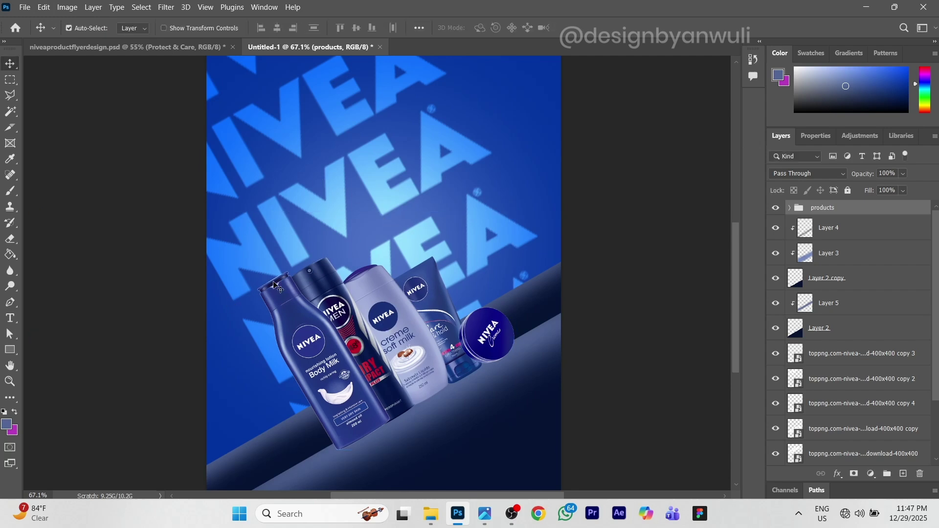
Add a new empty layer and place it directly beneath the products group, above Layer 4
scroll(493, 355, "down", 1)
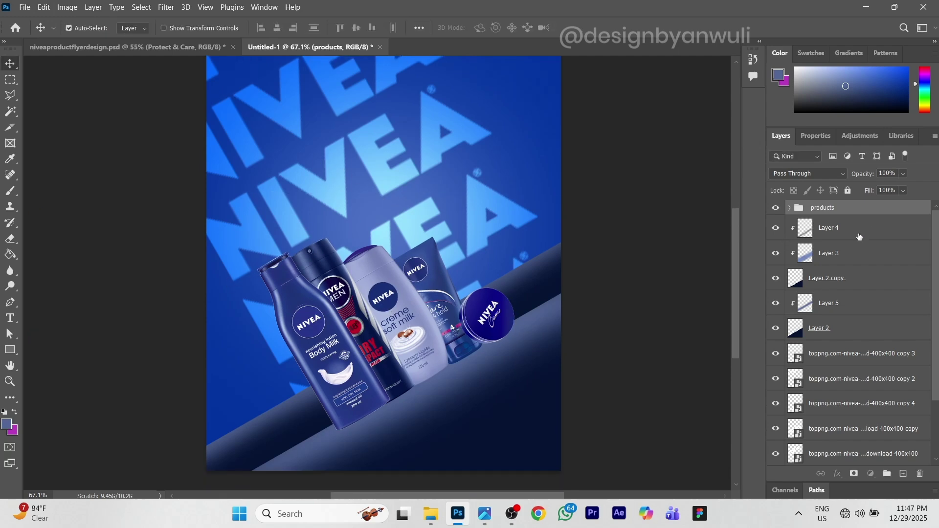
left_click(842, 230)
left_click(832, 210)
left_click(905, 475)
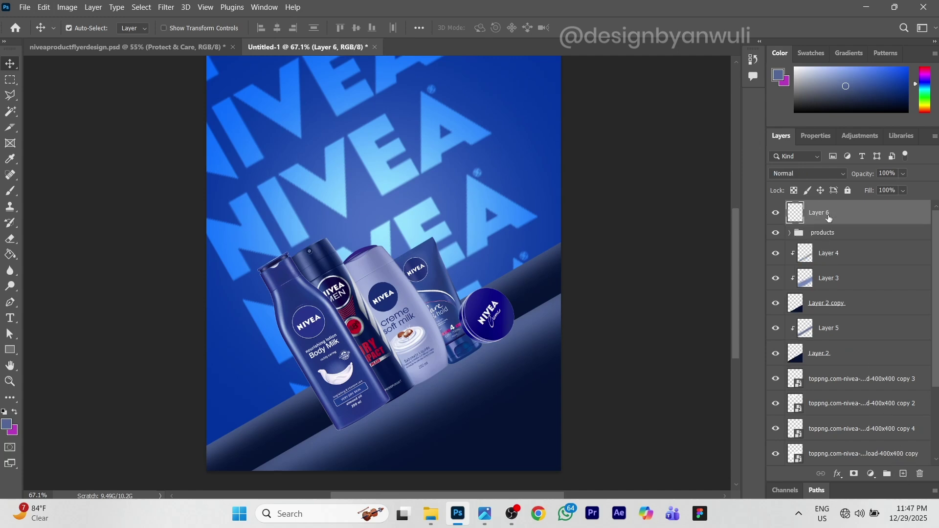
left_click_drag(829, 218, 831, 242)
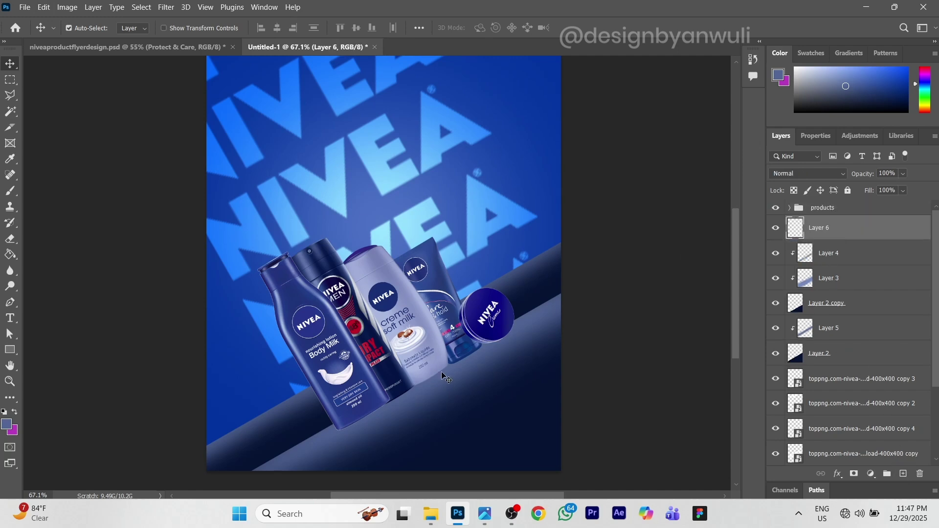
Shape a Soft Round brush into a flattened ellipse angled 28° and set its size to 480 px
scroll(441, 373, "up", 4)
scroll(407, 363, "down", 3)
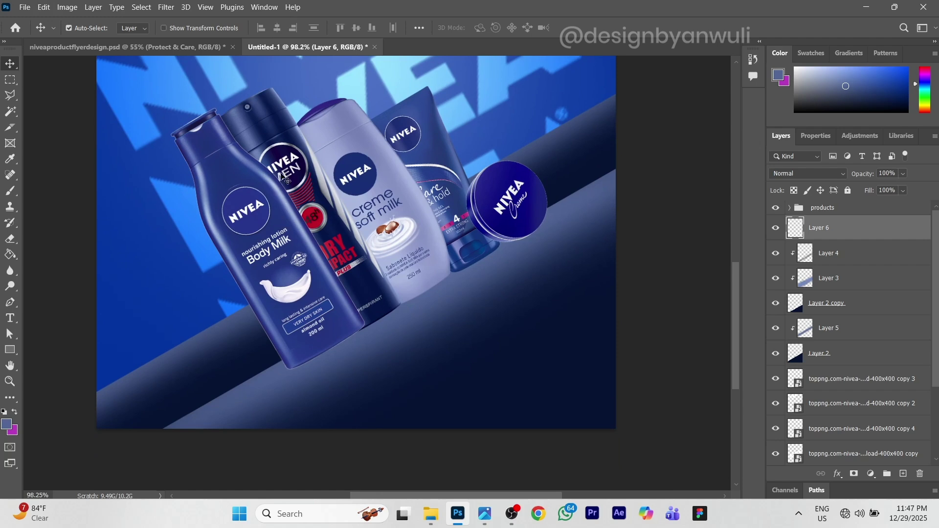
left_click(10, 191)
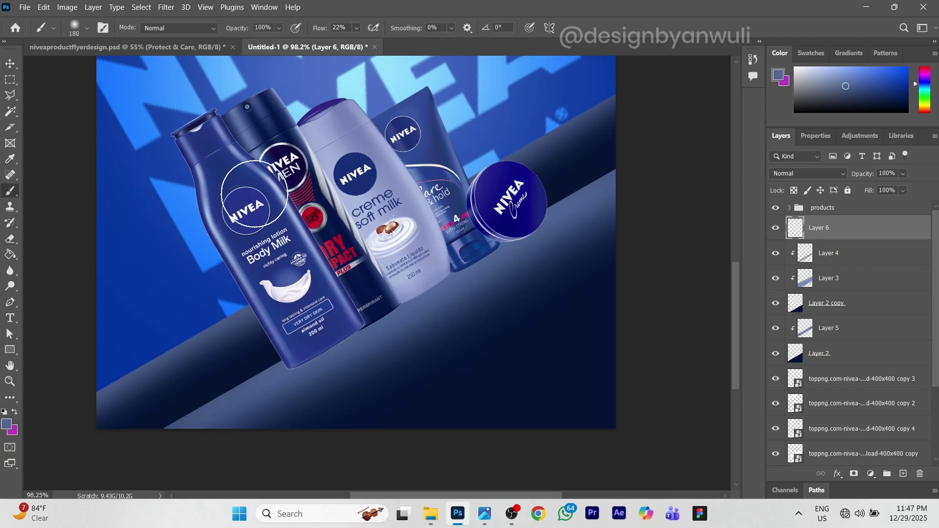
right_click(475, 241)
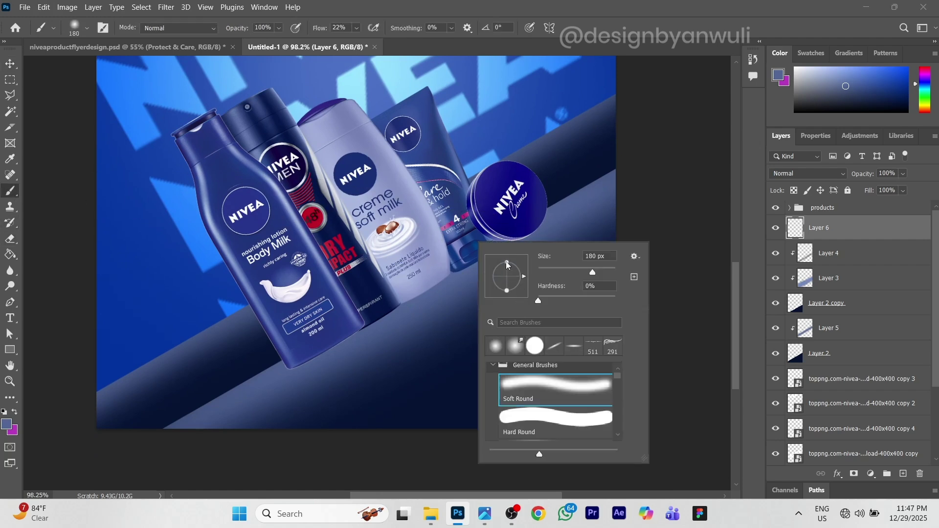
left_click_drag(508, 265, 509, 274)
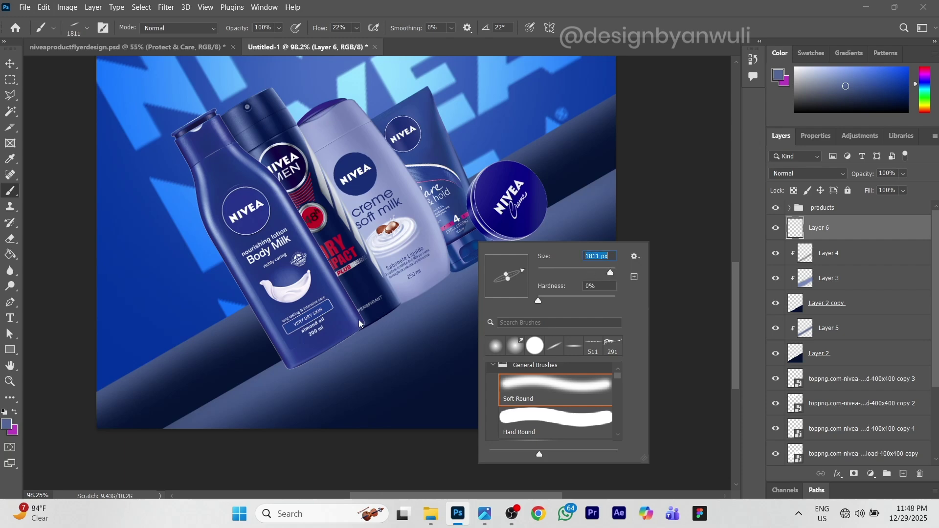
left_click(608, 273)
left_click_drag(522, 273, 524, 275)
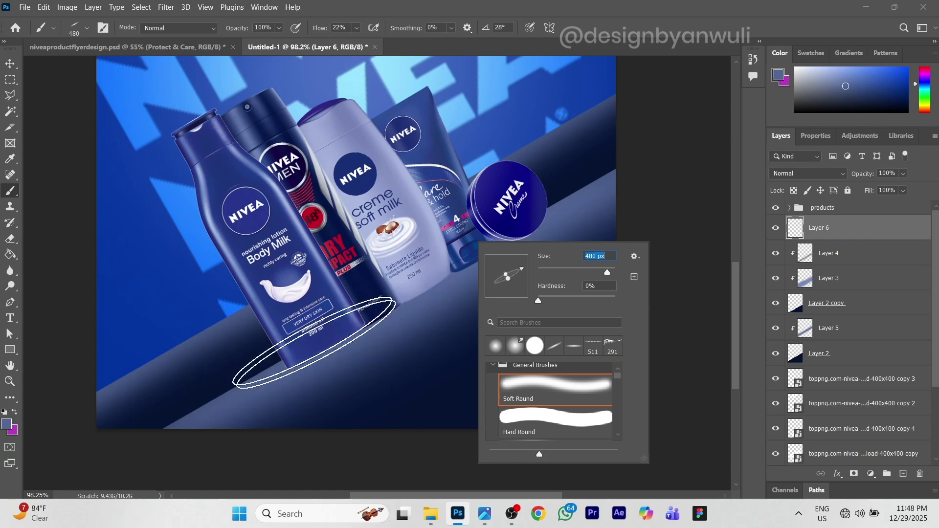
Choose a dark navy colour, reduce the brush to 385 px and paint a soft contact shadow under the products on Layer 6
left_click(891, 107)
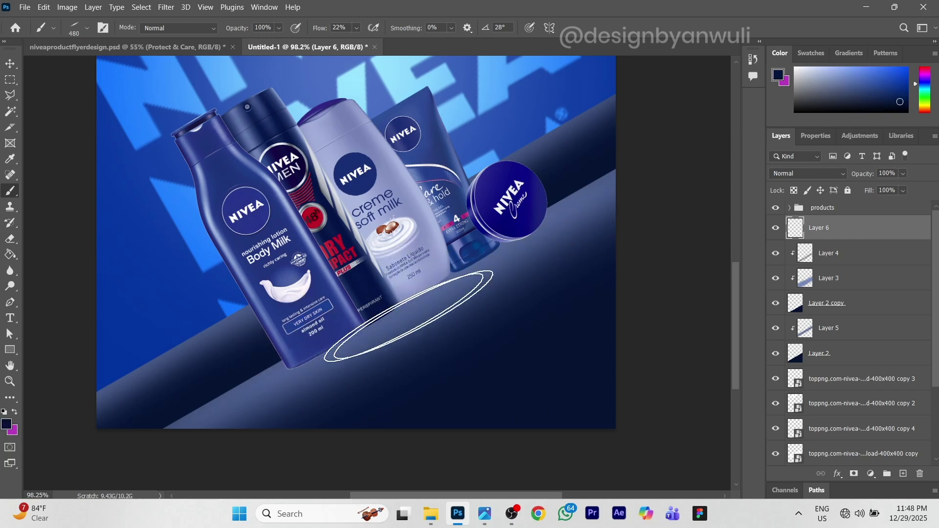
right_click(558, 288)
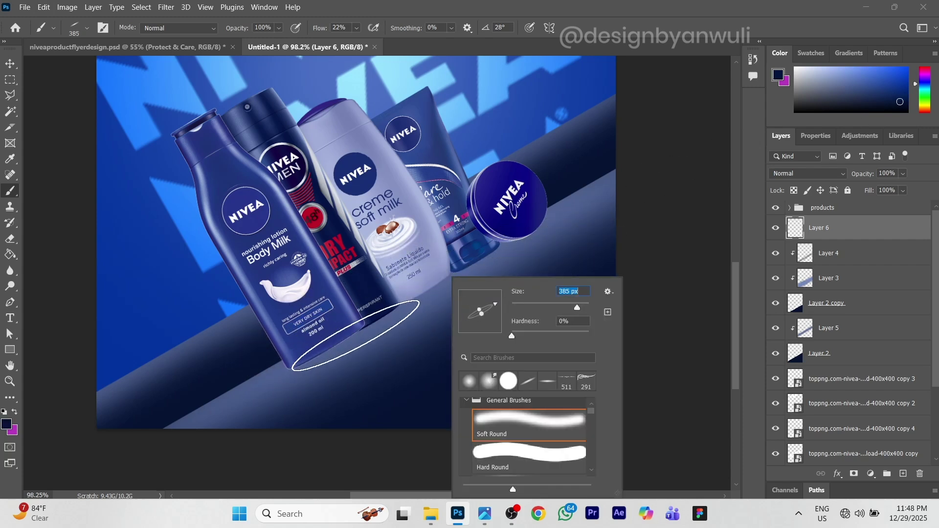
left_click(332, 344)
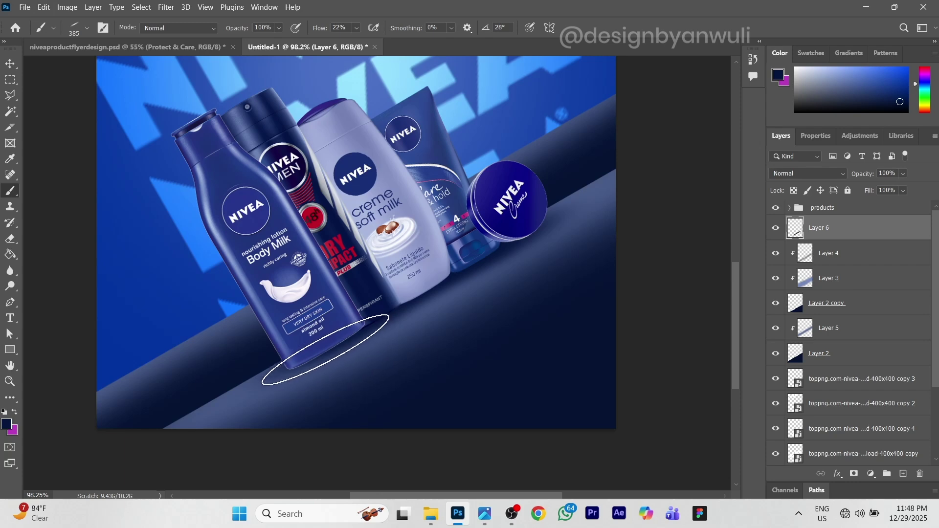
key("v")
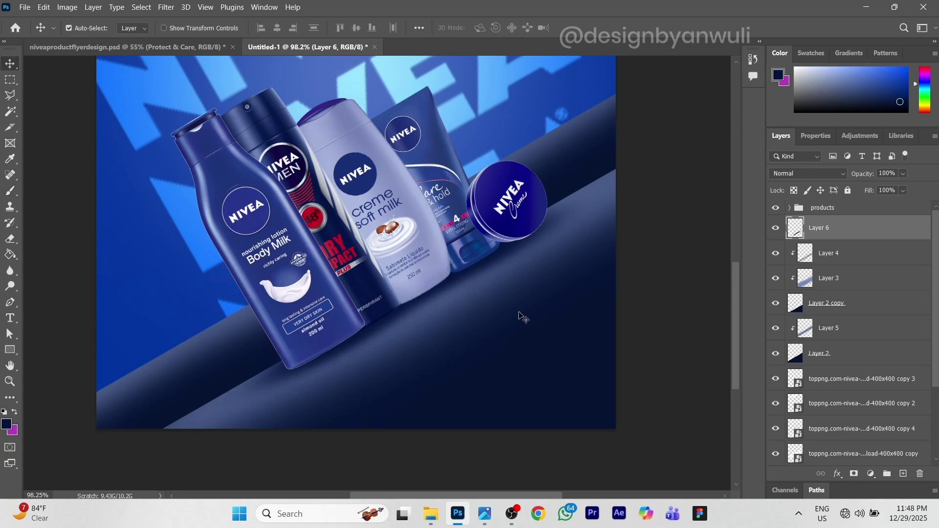
scroll(416, 303, "down", 3)
scroll(422, 283, "up", 4)
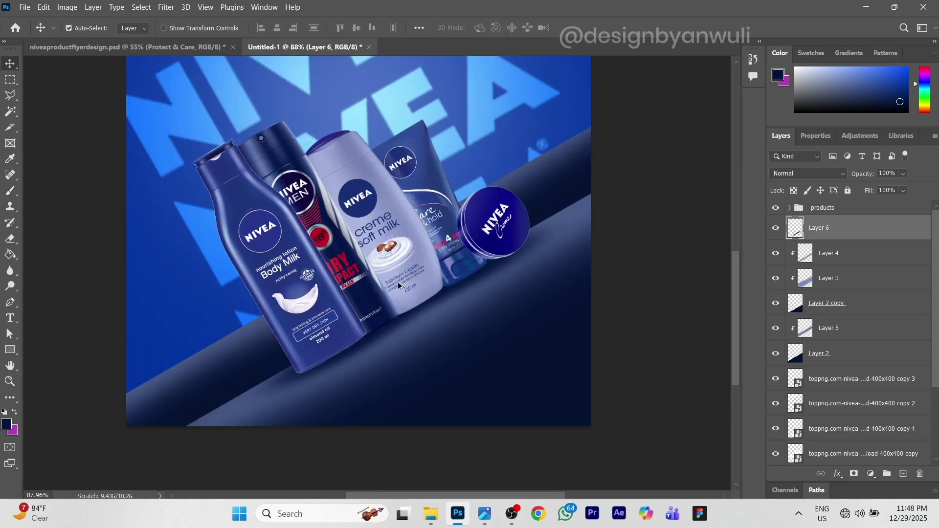
Add a new layer above the products group and clip it to the group
left_click(839, 209)
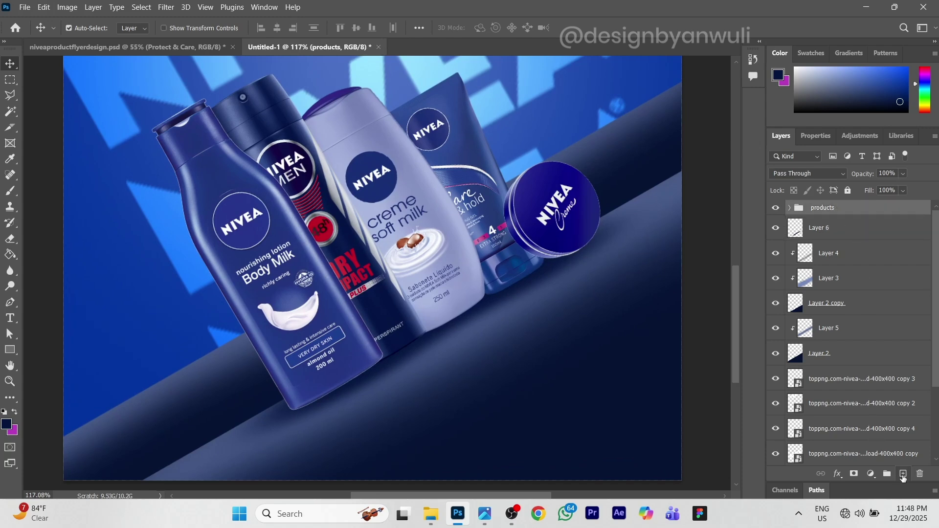
left_click(904, 474)
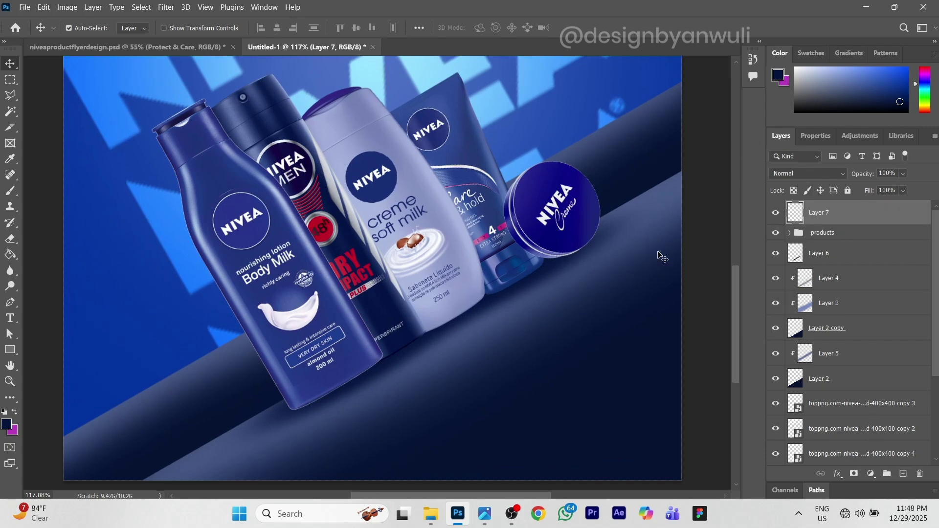
right_click(831, 221)
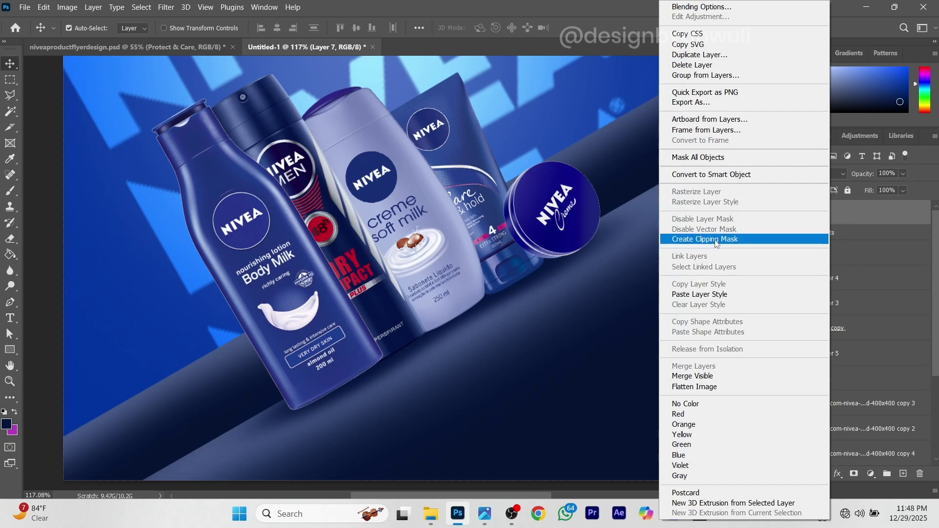
left_click(717, 240)
Restore the Soft Round brush to a circular tip angled -3° and reduce its size to 111 px
key("b")
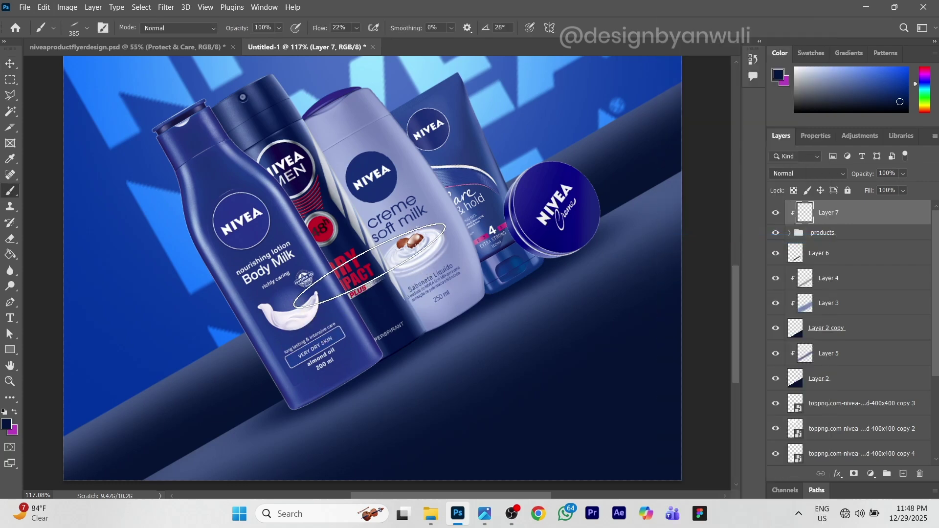
right_click(374, 265)
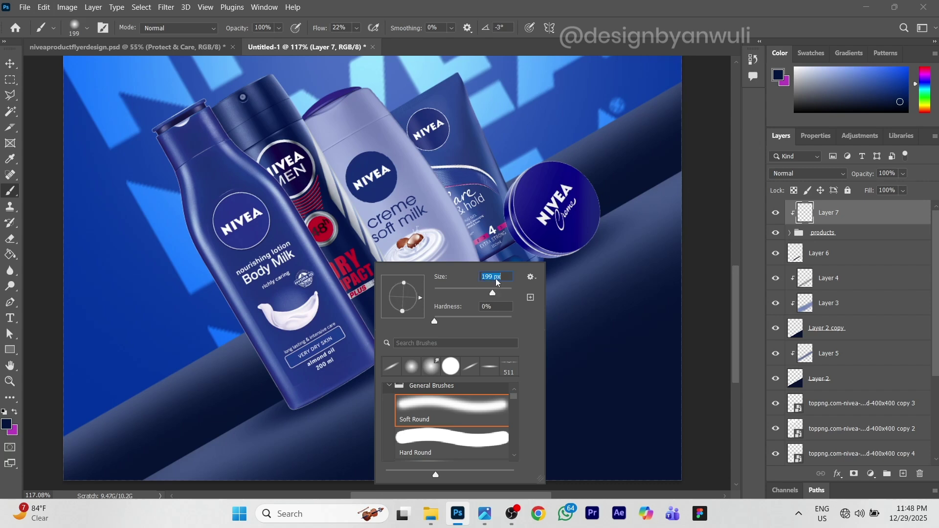
left_click_drag(489, 297, 483, 294)
key("Return")
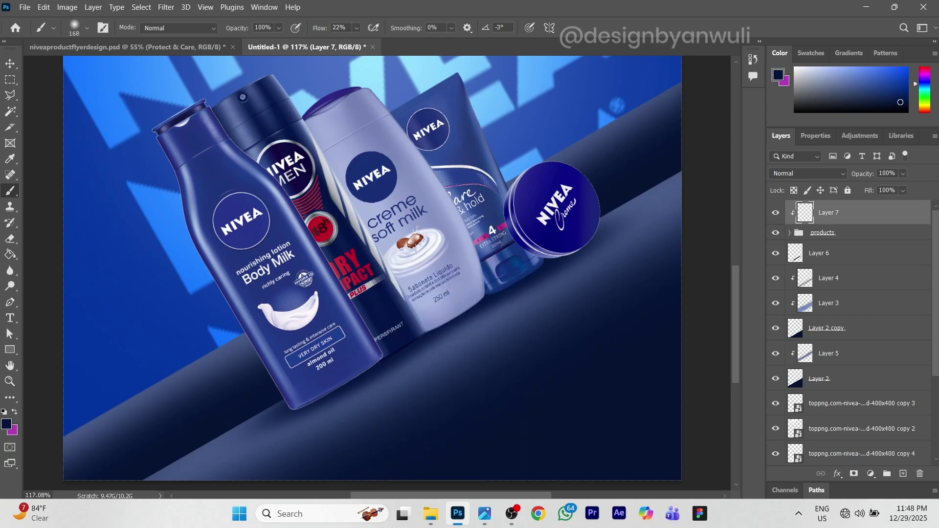
right_click(434, 294)
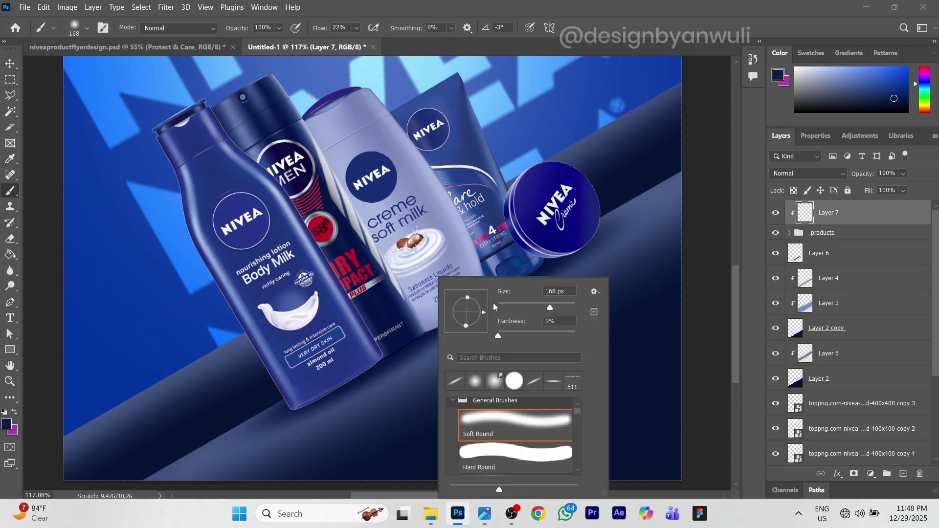
left_click_drag(542, 308, 538, 308)
key("Return")
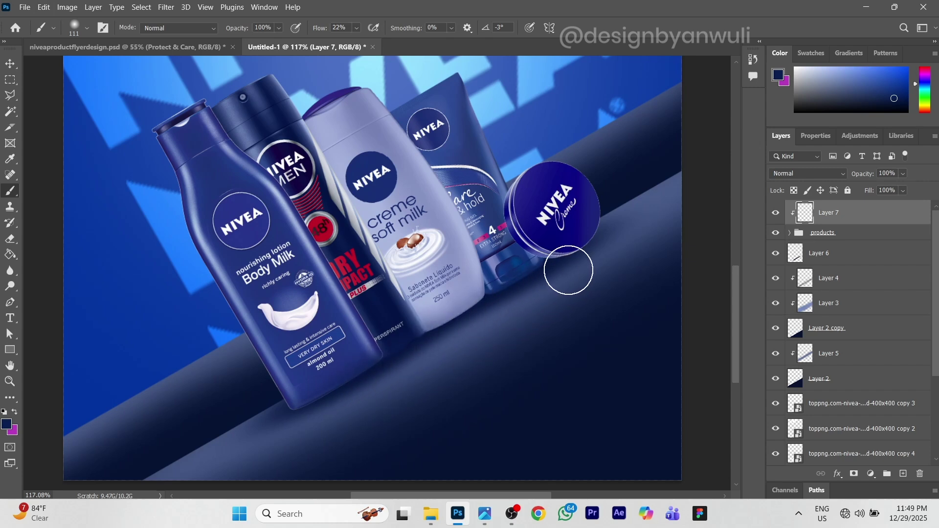
Paint dark blue shading over the lower edges of the products on the clipped Layer 7
mouse_move(598, 262)
left_mouse_down()
mouse_move(628, 242)
mouse_move(588, 269)
mouse_move(610, 250)
left_mouse_up()
mouse_move(366, 396)
left_mouse_down()
mouse_move(279, 432)
mouse_move(336, 401)
left_mouse_up()
key("v")
scroll(399, 373, "down", 5)
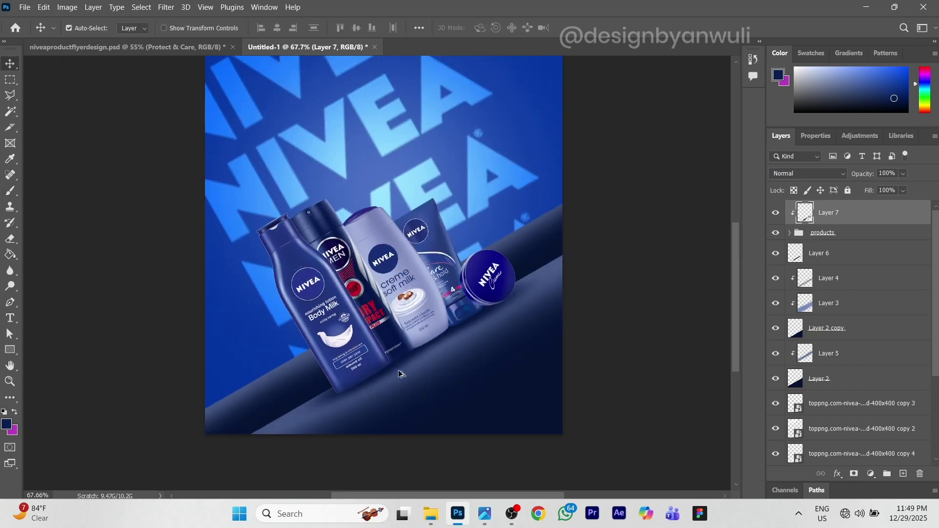
scroll(424, 312, "up", 2)
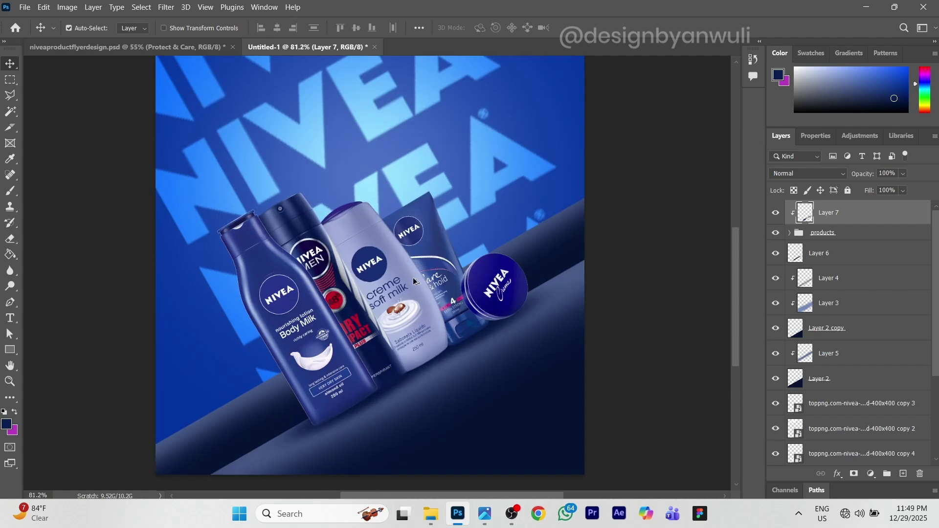
scroll(353, 305, "up", 2)
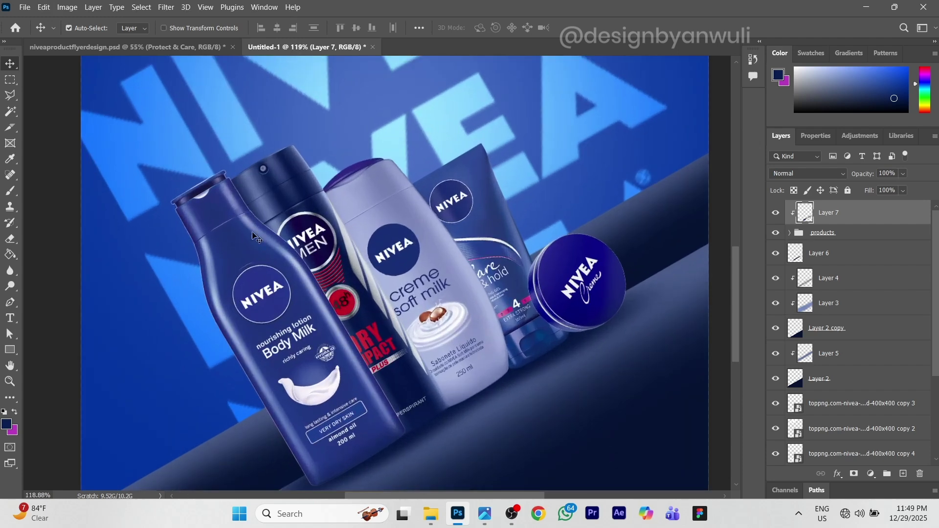
Add a new layer inside the products group directly beneath the Body Milk bottle, niv (1)
left_click(303, 311)
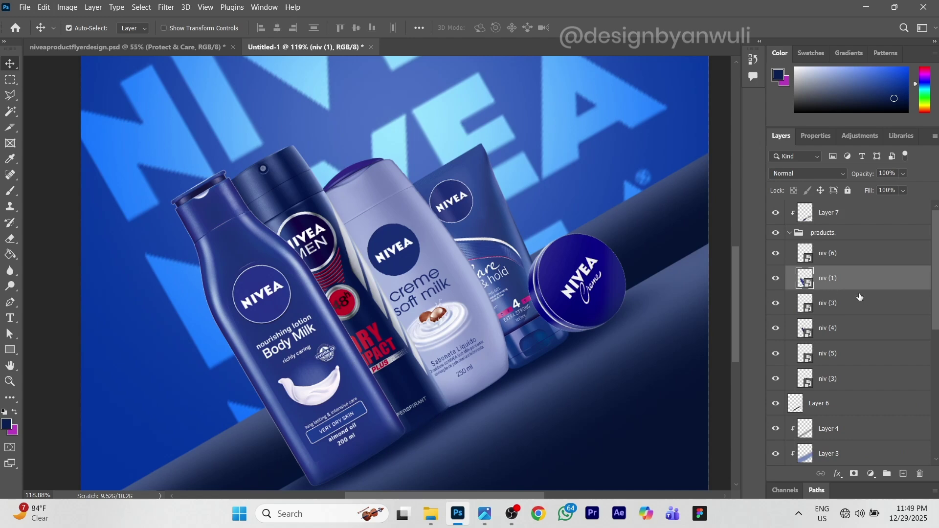
left_click(854, 309)
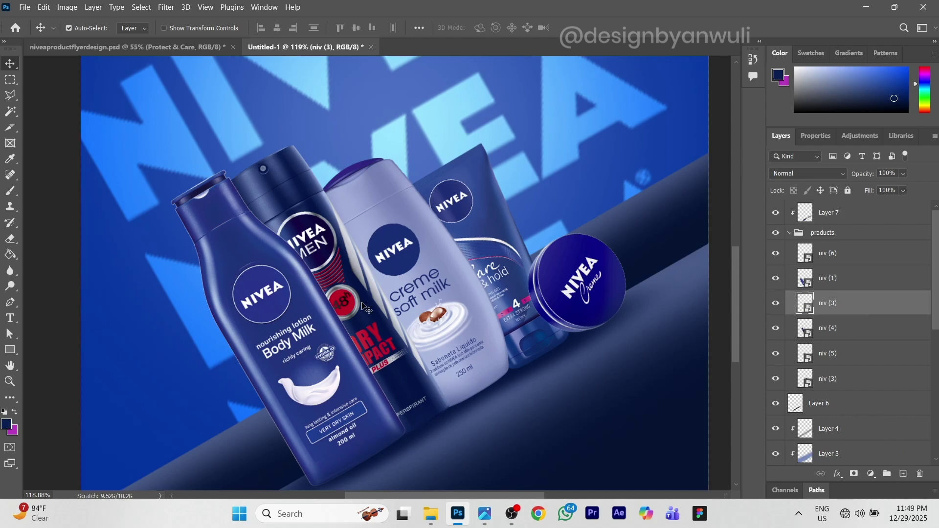
left_click(307, 308)
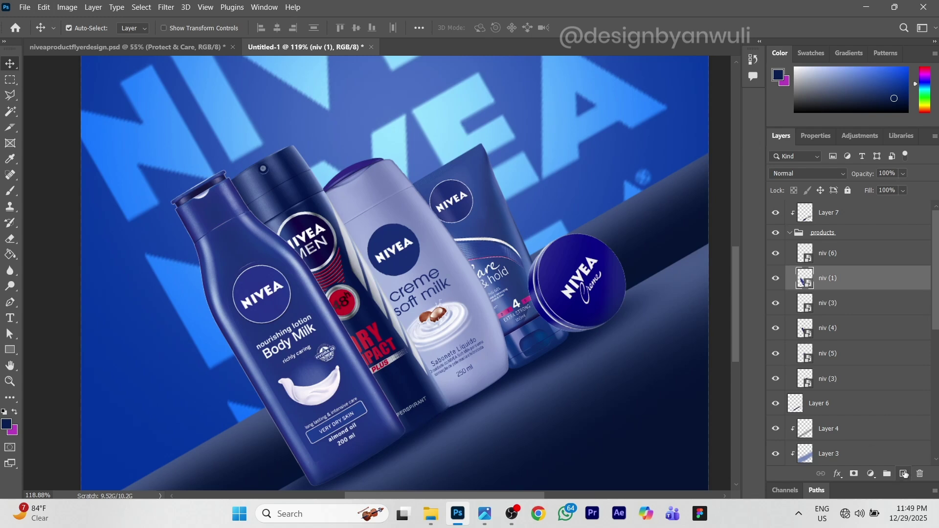
left_click(905, 474)
left_click_drag(849, 282, 849, 319)
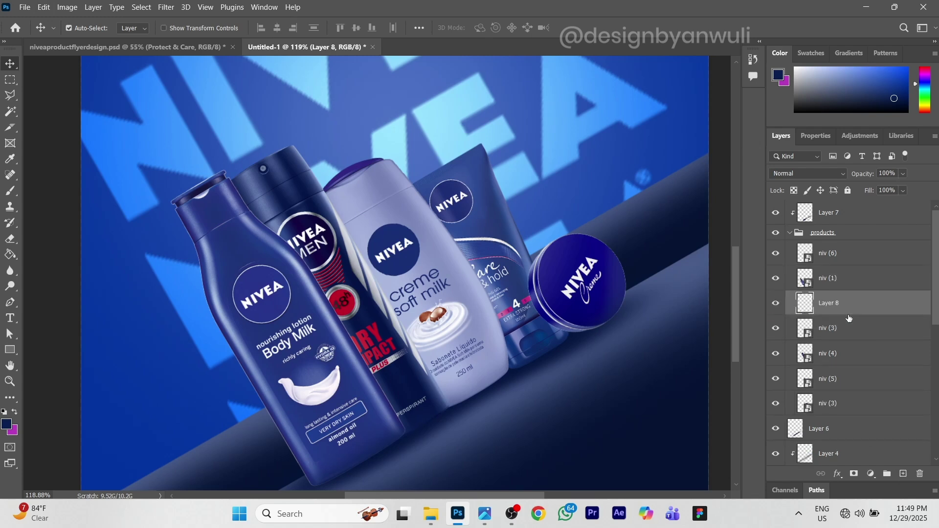
Brush a dark blue shadow on Layer 8 along the Body Milk bottle's edge, over the NIVEA Men can behind it
key("b")
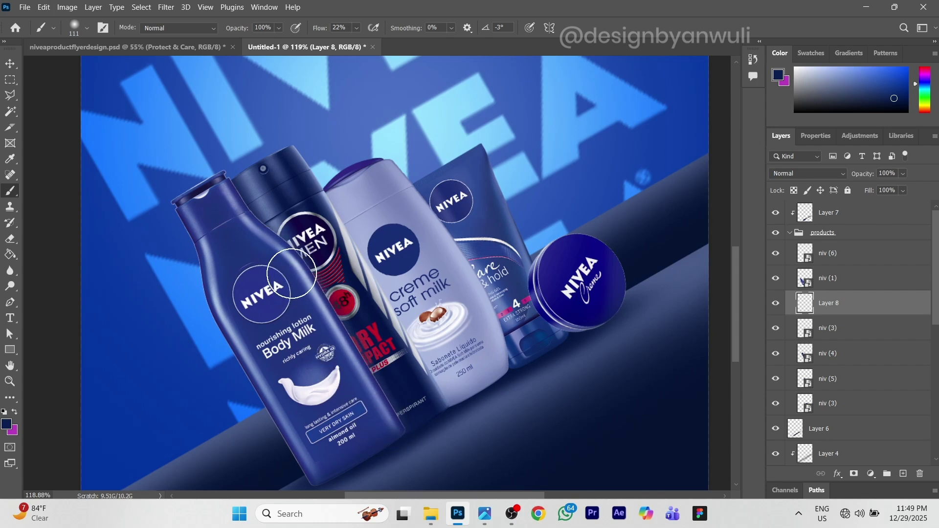
mouse_move(240, 208)
left_mouse_down()
mouse_move(329, 264)
mouse_move(380, 374)
left_mouse_up()
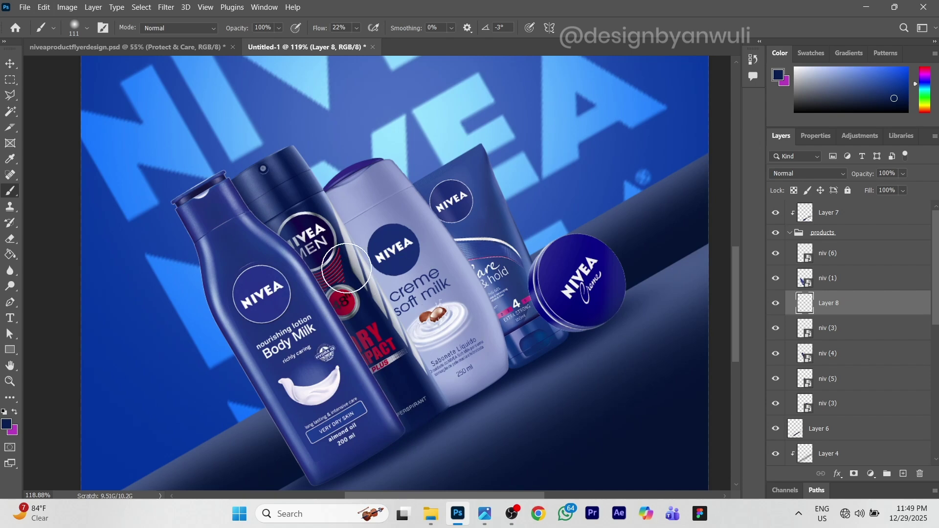
key("v")
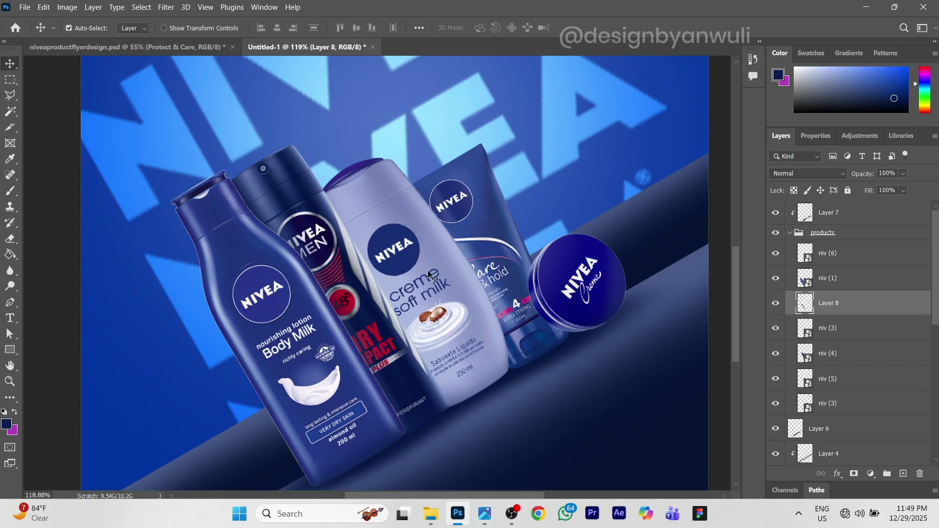
Add a new layer beneath the NIVEA Men can, niv (4), and brush a muted grey-blue shadow onto the creme soft milk bottle
left_click(355, 294)
left_click(904, 474)
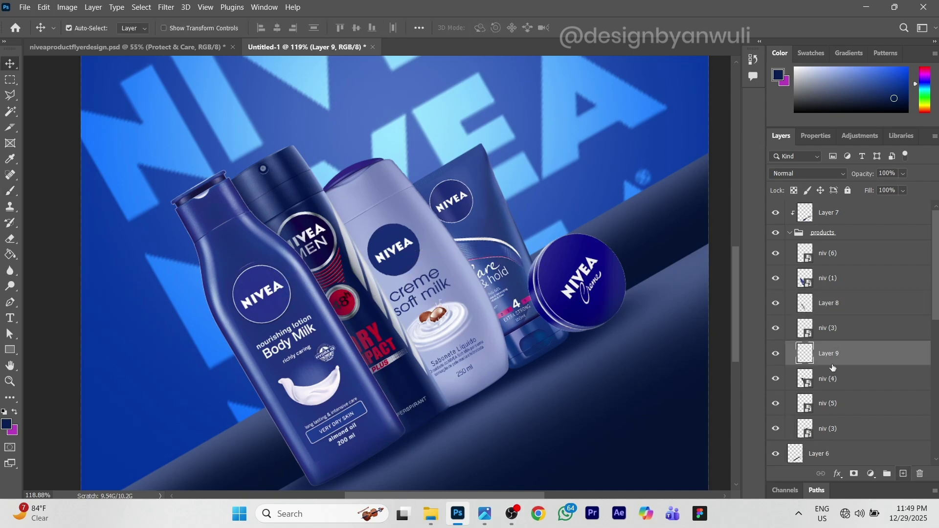
key("b")
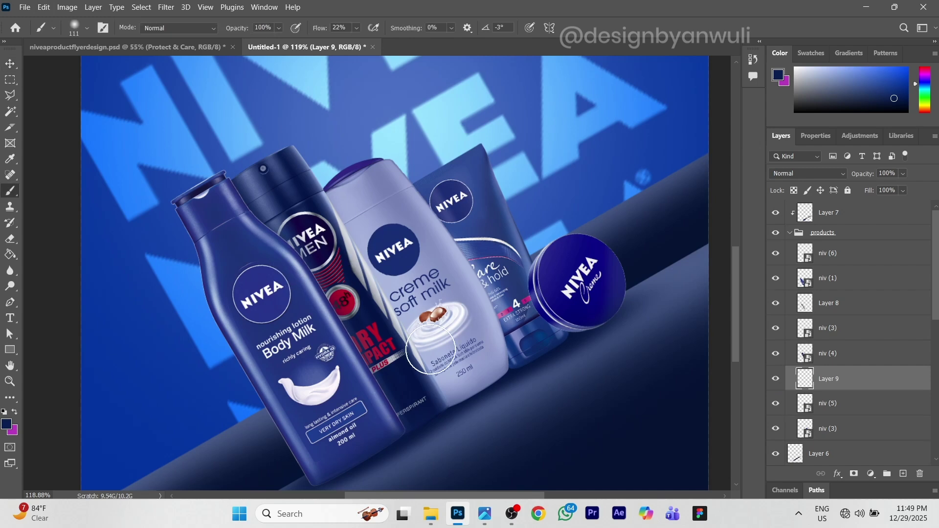
left_click(777, 76)
left_click(607, 277)
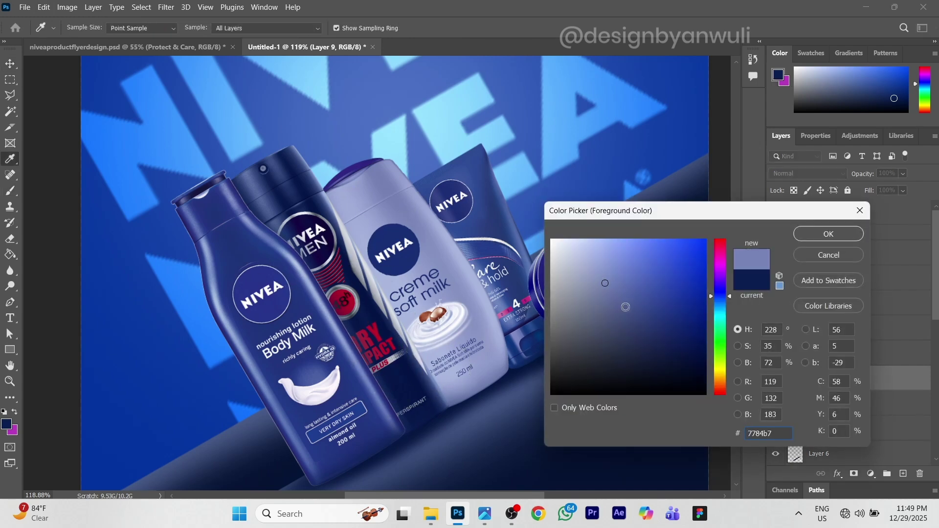
left_click(829, 233)
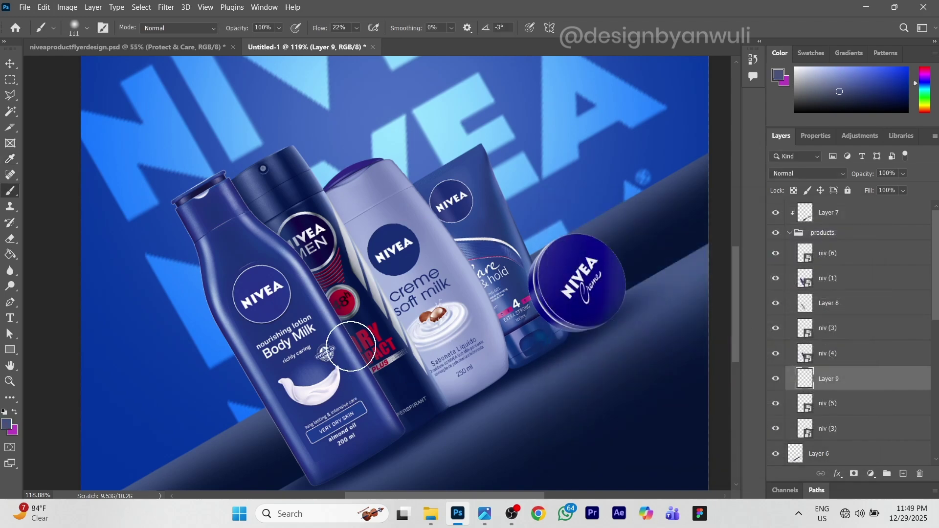
mouse_move(337, 274)
left_mouse_down()
mouse_move(428, 398)
mouse_move(368, 311)
mouse_move(320, 205)
mouse_move(386, 188)
mouse_move(490, 253)
mouse_move(360, 206)
mouse_move(342, 225)
mouse_move(319, 222)
mouse_move(338, 288)
mouse_move(351, 275)
mouse_move(416, 375)
left_mouse_up()
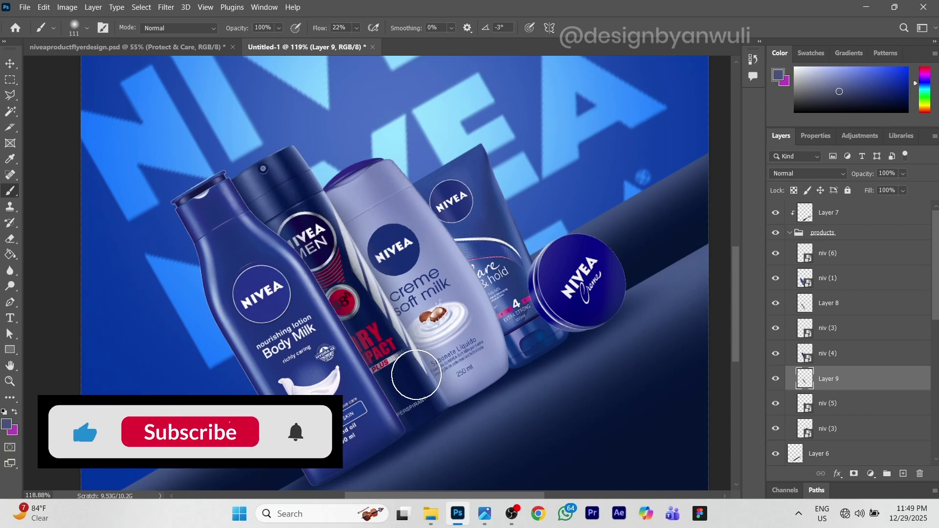
key("v")
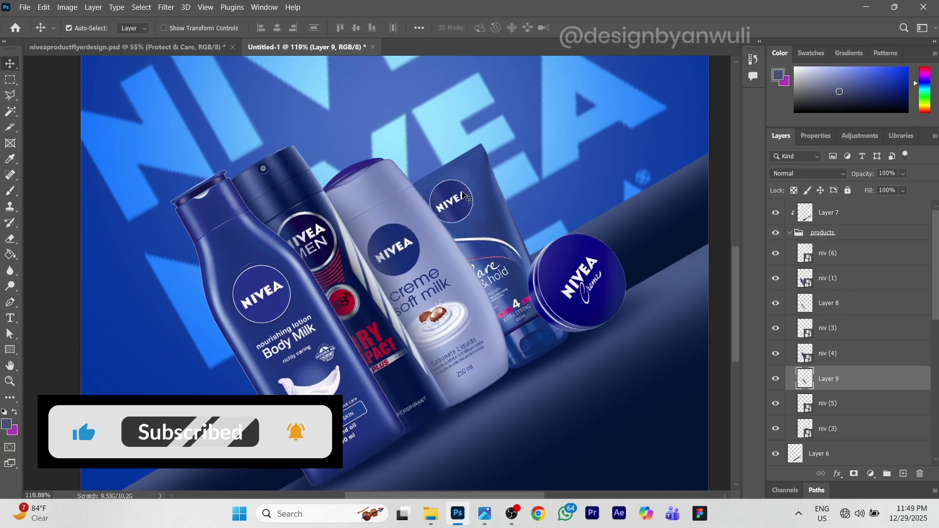
Add a new layer, place it beneath the care & hold tube, niv (3), and brush a dark blue shadow on it
left_click(548, 264)
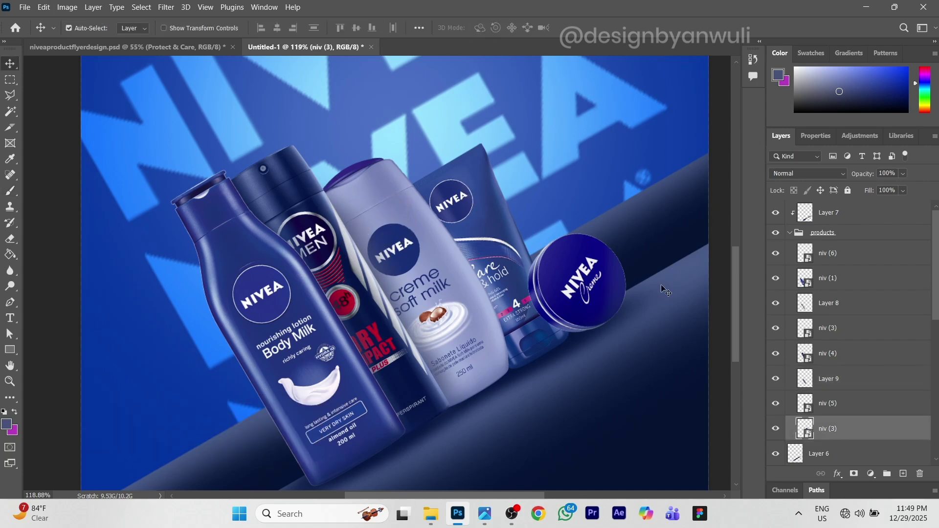
left_click(905, 475)
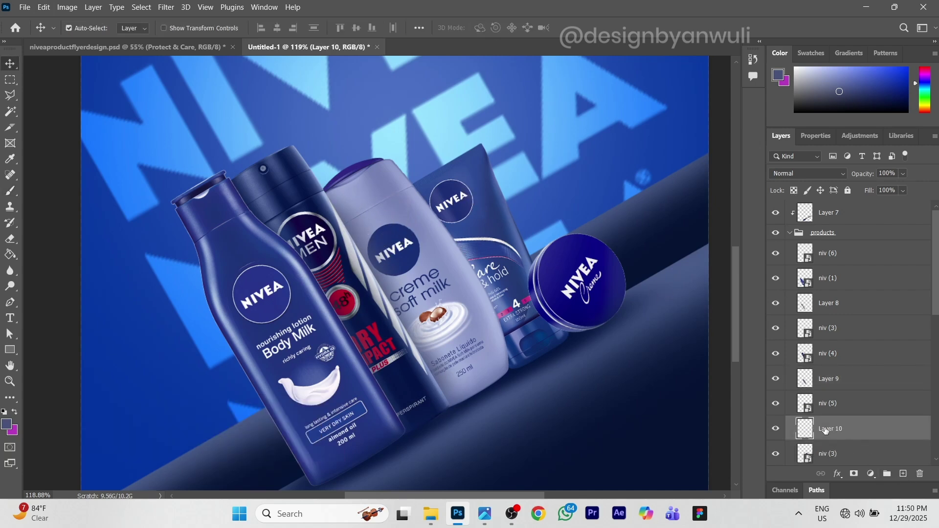
left_click_drag(826, 430, 805, 416)
key("b")
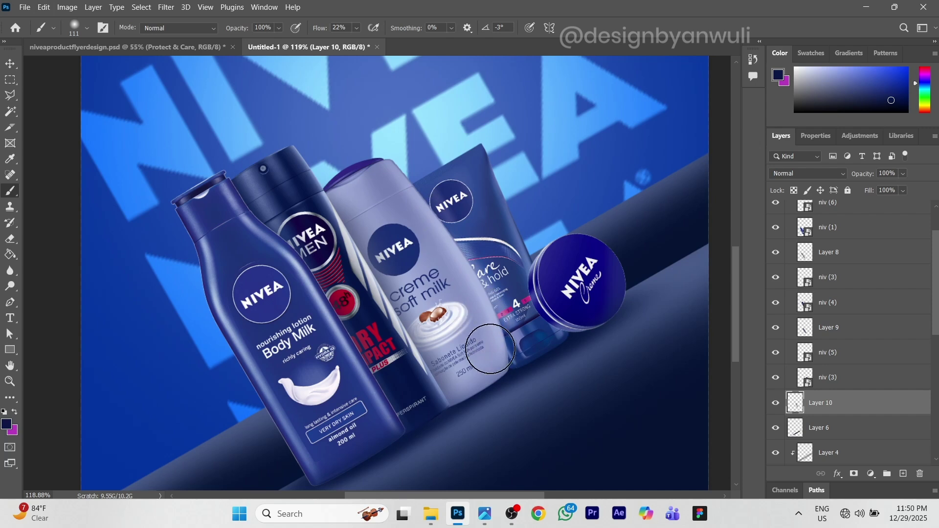
Move Layer 10 into the products group directly above the care & hold tube, niv (3), and soften its shadow with the Eraser at 9% opacity
left_click_drag(878, 402, 857, 384)
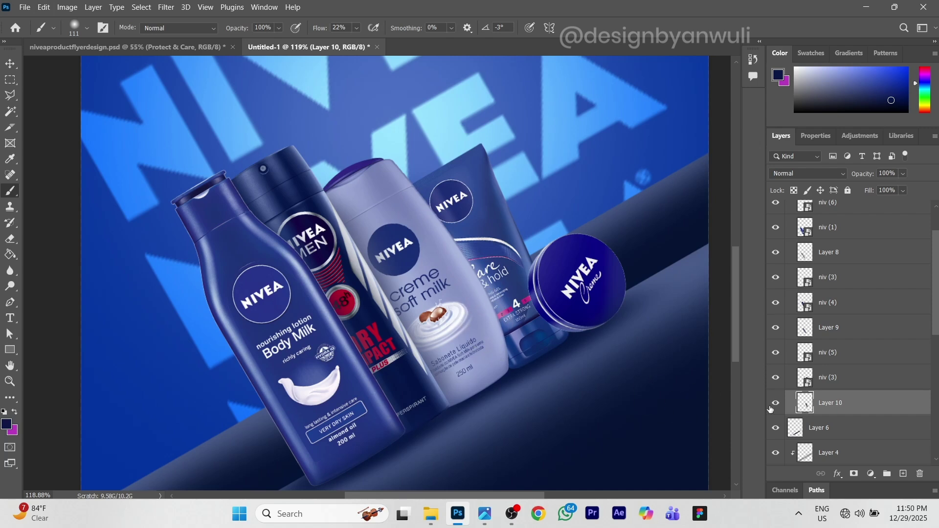
left_click(776, 378)
left_click_drag(804, 398, 807, 377)
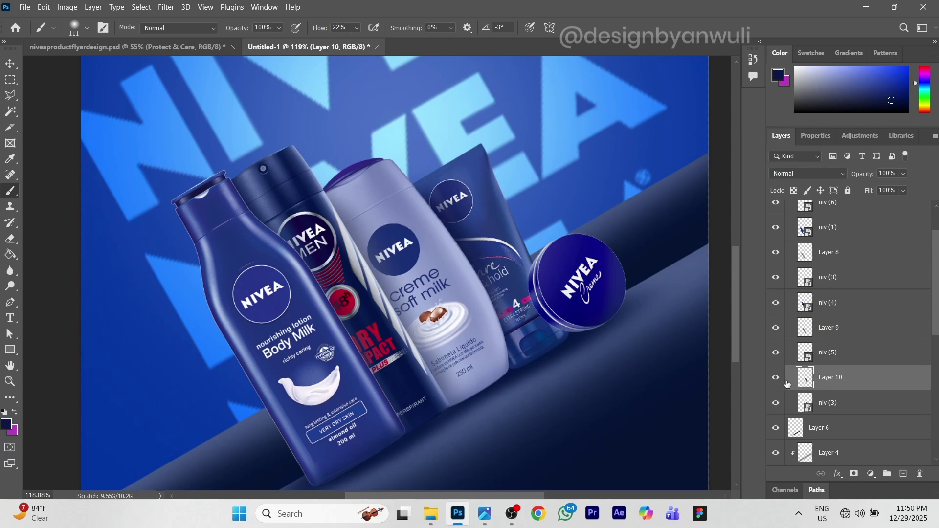
key("e")
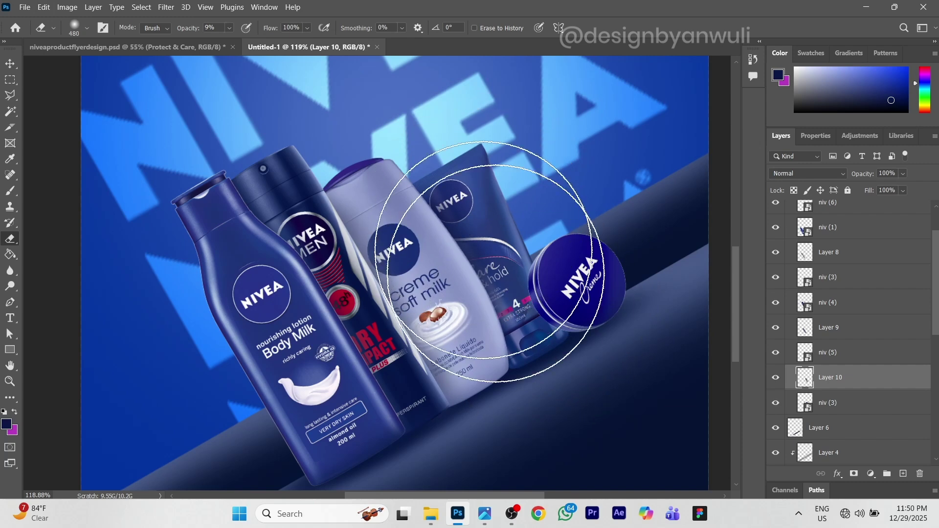
key("b")
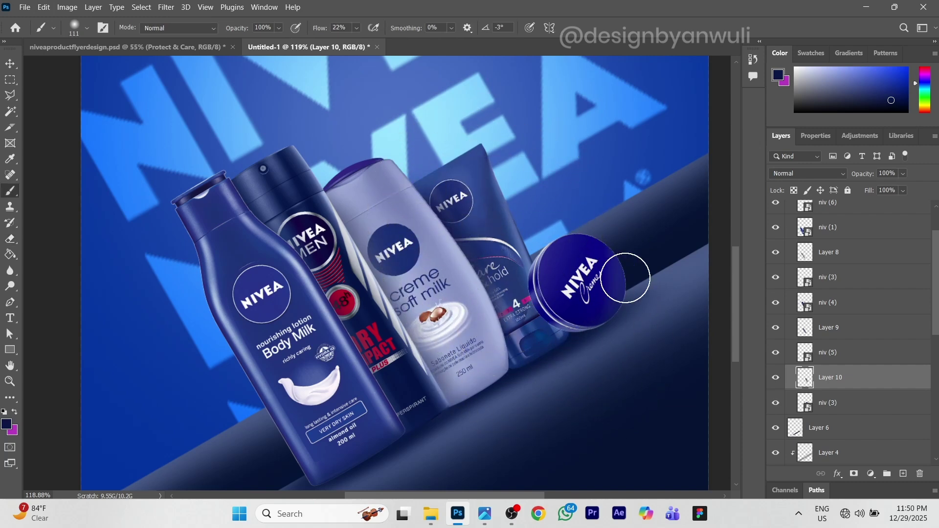
Add a new layer directly beneath the NIVEA Creme tin, niv (6), and brush a dark blue shadow onto the tube behind it
key("v")
left_click(625, 300)
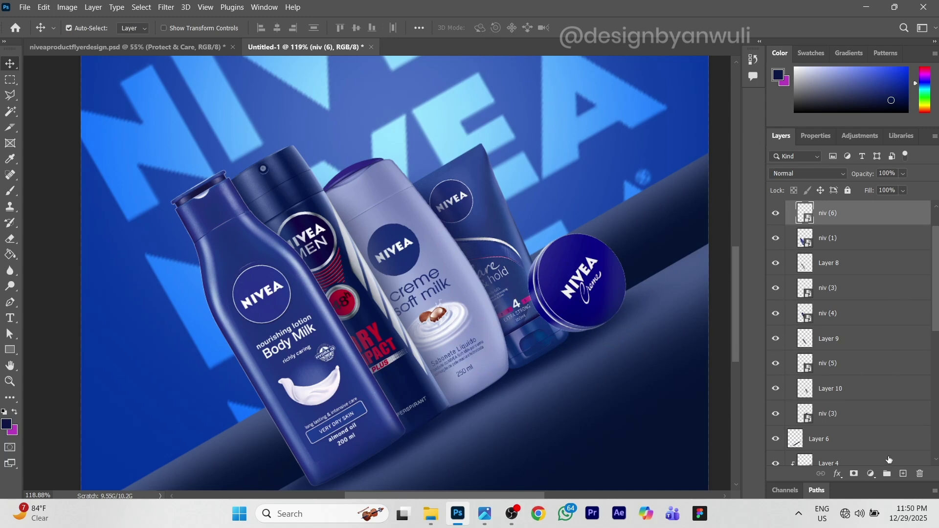
left_click(902, 473, "ctrl")
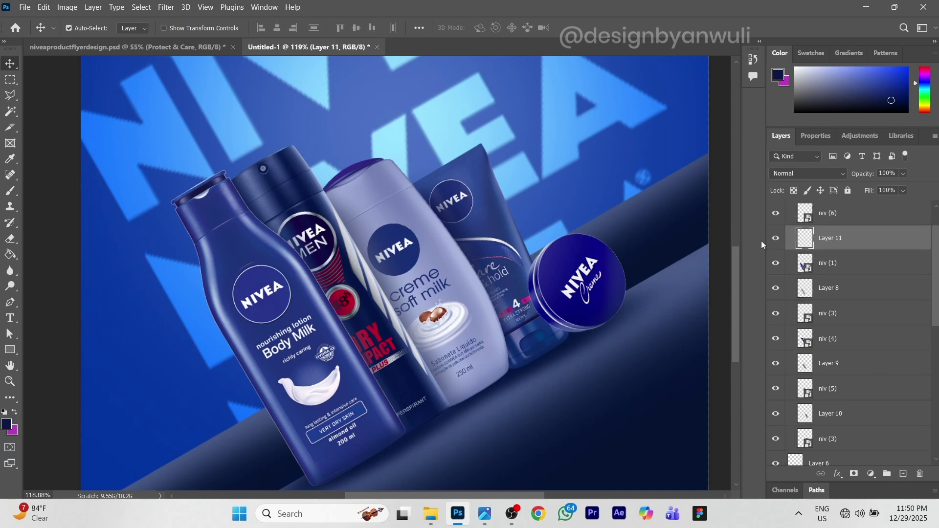
key("b")
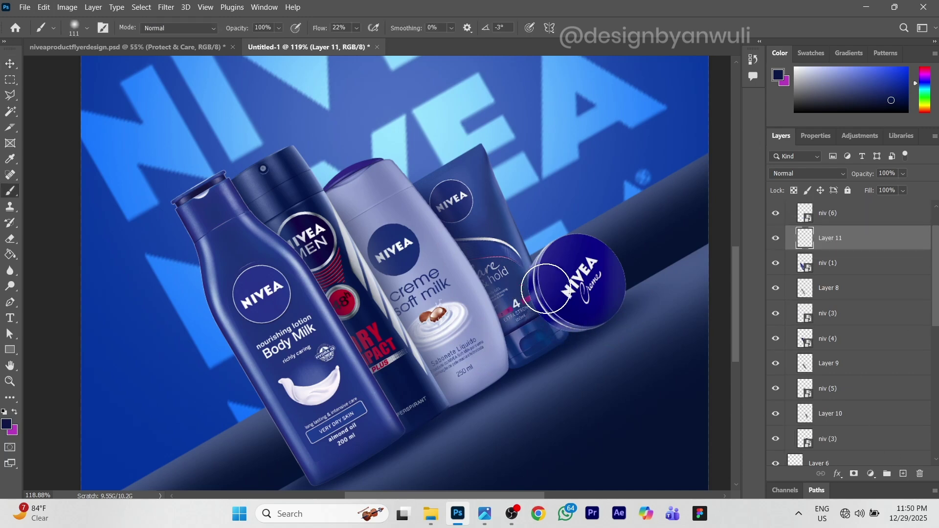
key("v")
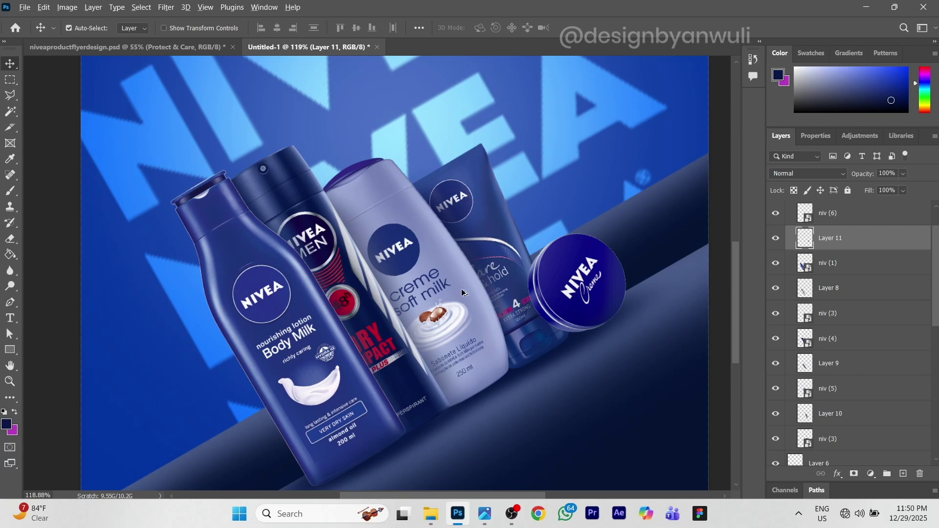
scroll(463, 293, "down", 6)
scroll(440, 291, "up", 4)
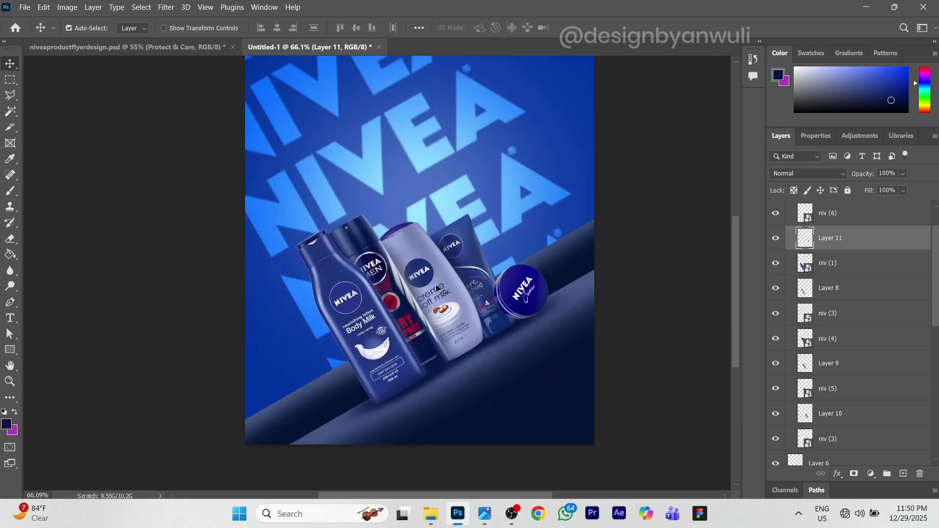
scroll(444, 283, "up", 2)
scroll(835, 255, "up", 2)
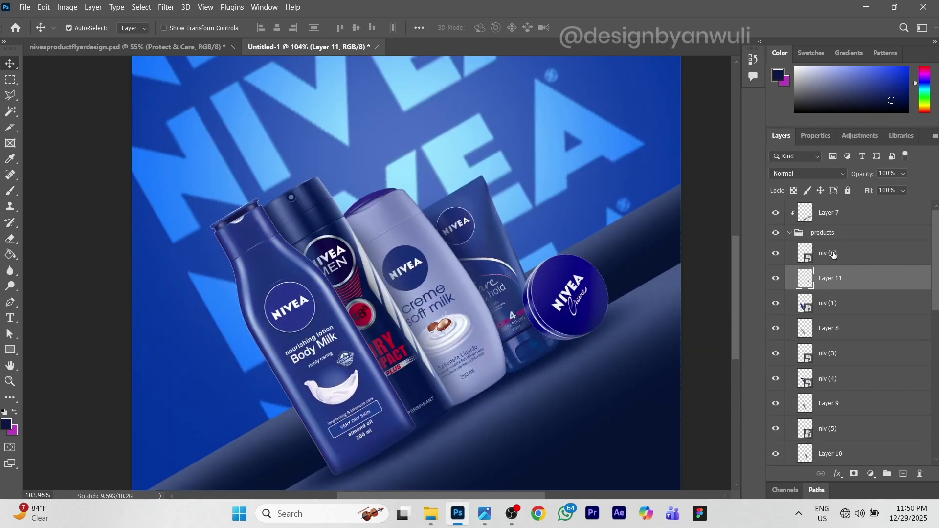
Collapse the products group, add a new layer above Layer 7 and set its blend mode to Screen
left_click(791, 234)
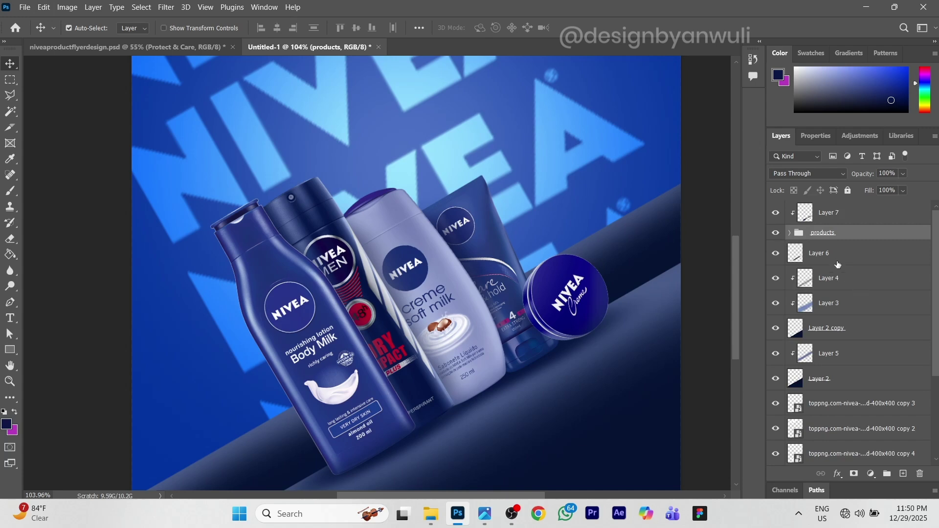
left_click(847, 216)
left_click(905, 475)
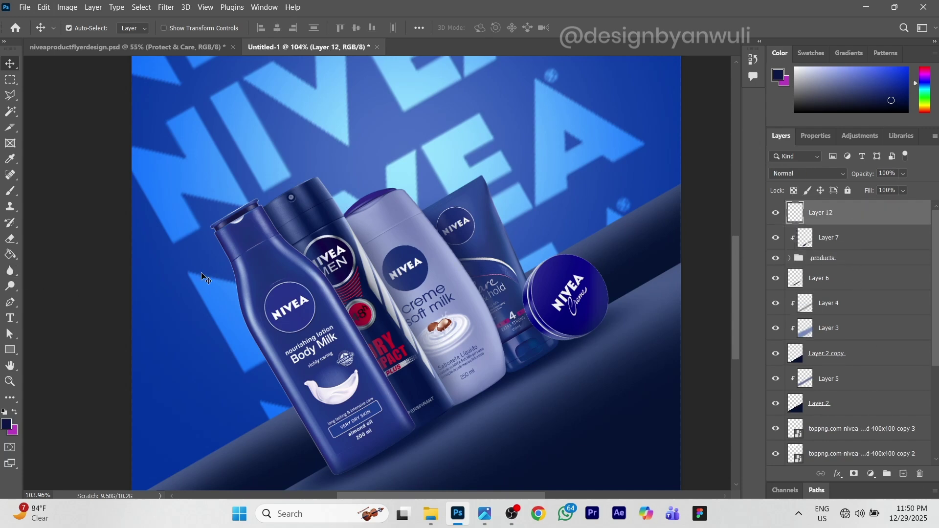
scroll(215, 269, "down", 2)
scroll(248, 266, "up", 2)
scroll(362, 282, "down", 2)
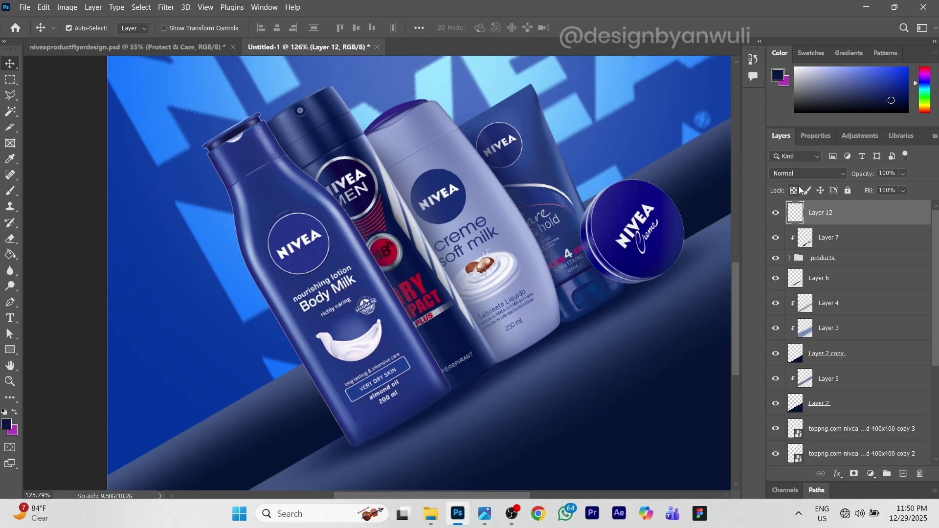
left_click(825, 174)
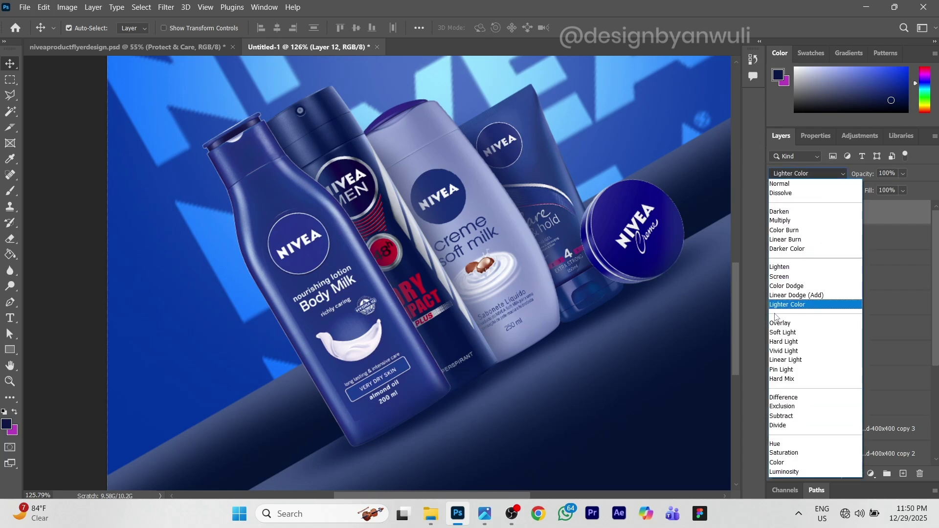
left_click(782, 273)
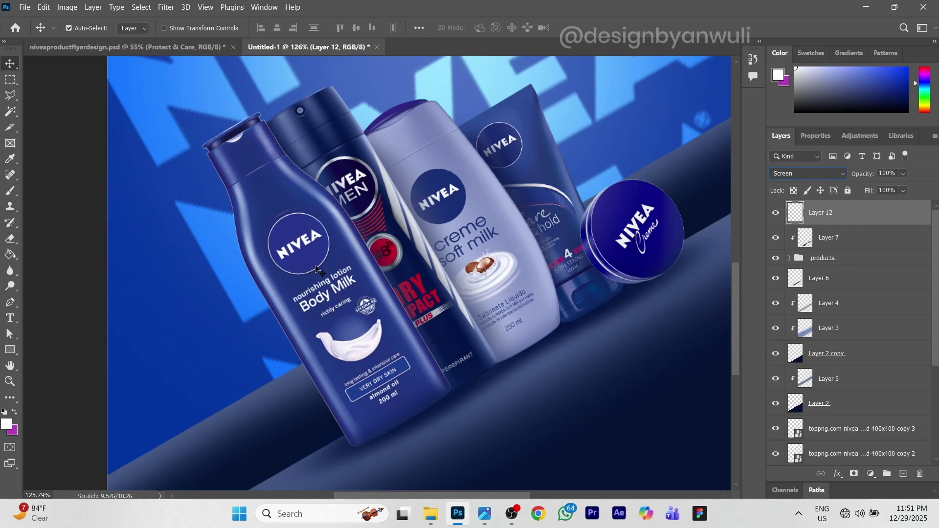
Brush soft white highlights along both edges of the Body Milk bottle on Layer 12, using a 44 px Soft Round brush
key("b")
right_click(346, 267)
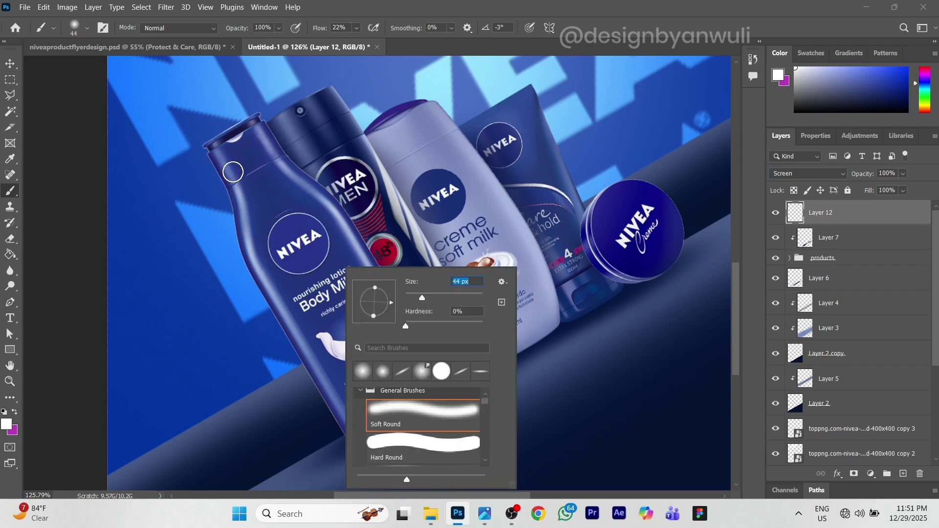
key("Return")
mouse_move(232, 170)
left_mouse_down()
mouse_move(259, 263)
mouse_move(288, 312)
left_mouse_up()
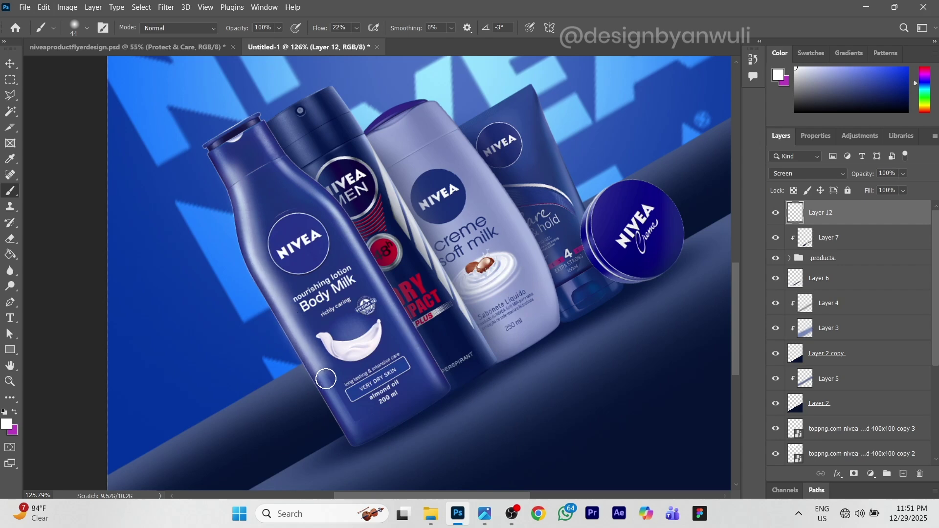
mouse_move(437, 380)
left_mouse_down()
mouse_move(337, 217)
mouse_move(258, 133)
left_mouse_up()
scroll(434, 257, "down", 5)
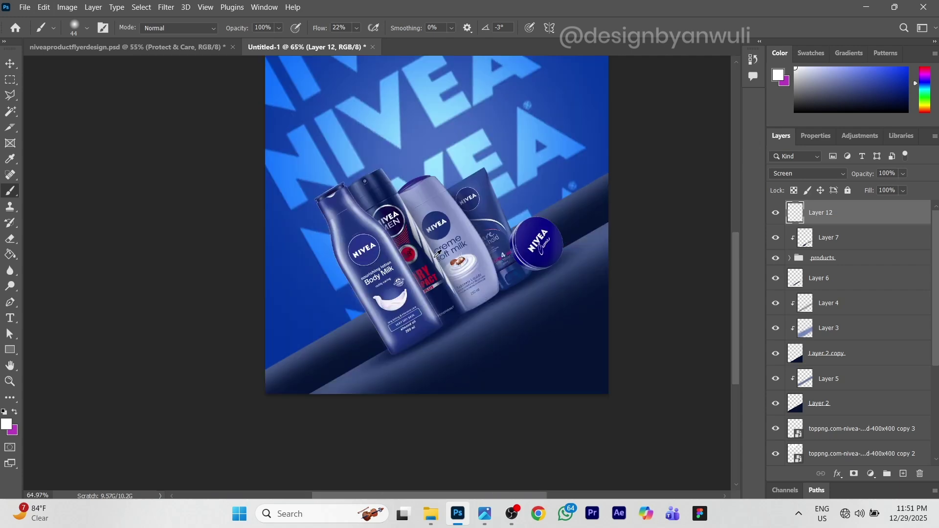
scroll(420, 269, "up", 5)
scroll(420, 269, "up", 2)
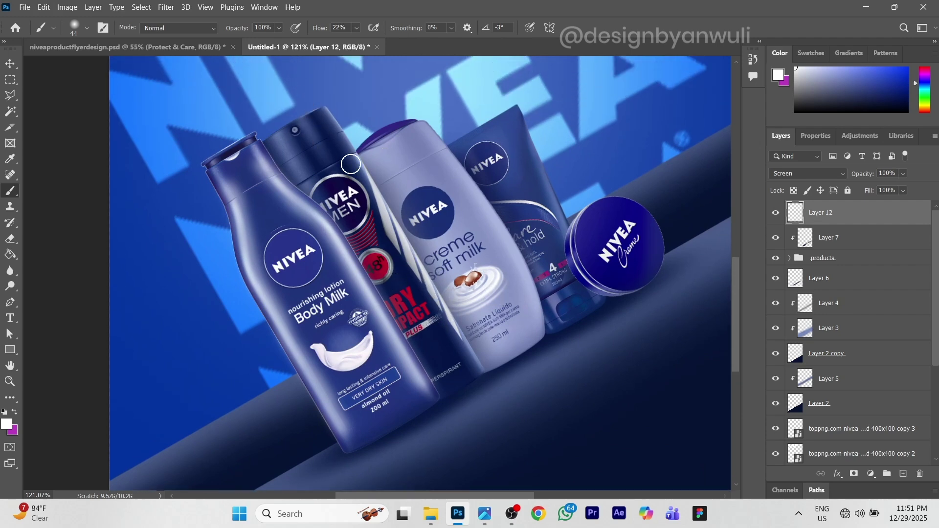
Brush a white highlight along the NIVEA Men can's edge, then add Layer 13 and sample a pale lavender from the creme soft milk bottle
left_click_drag(390, 230, 429, 288)
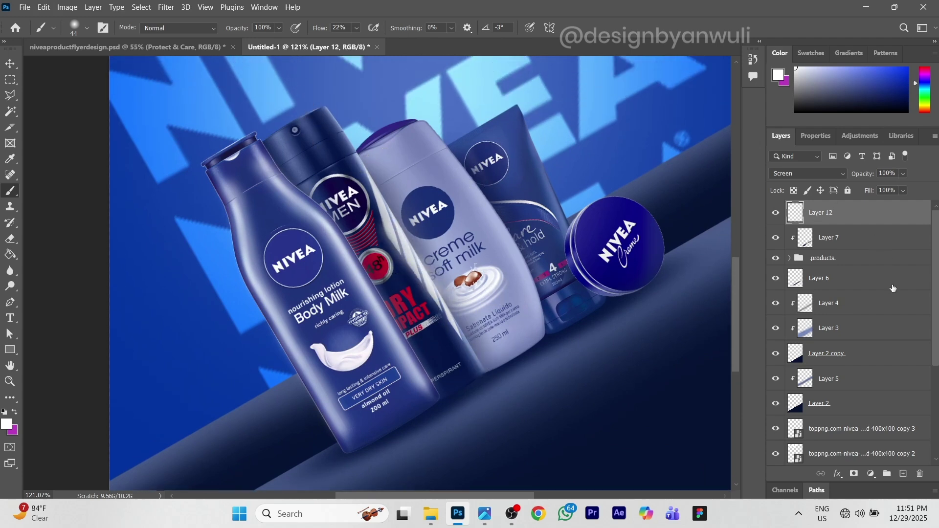
key("ctrl+shift+alt+n")
left_click(425, 202, "alt")
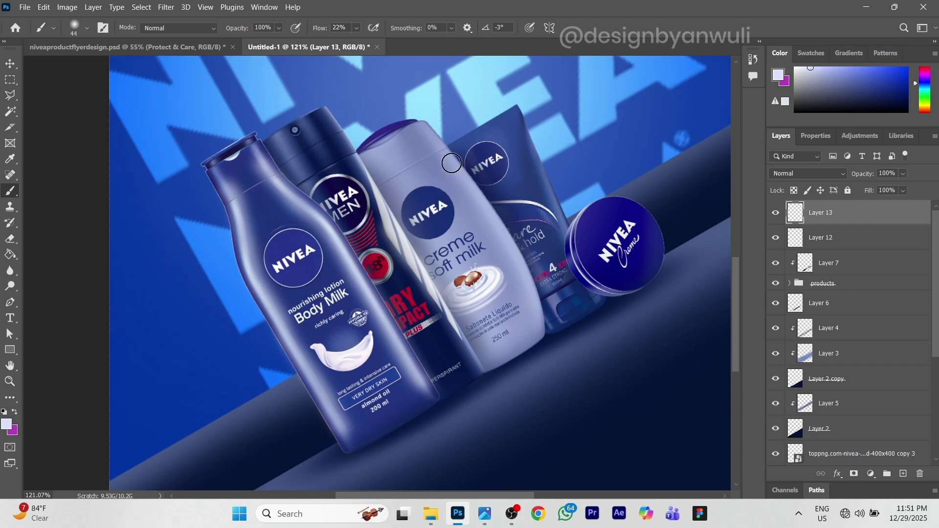
Add a new layer on top and brush a pale highlight along the care & hold tube's edge with a 66 px soft brush
left_click(908, 474)
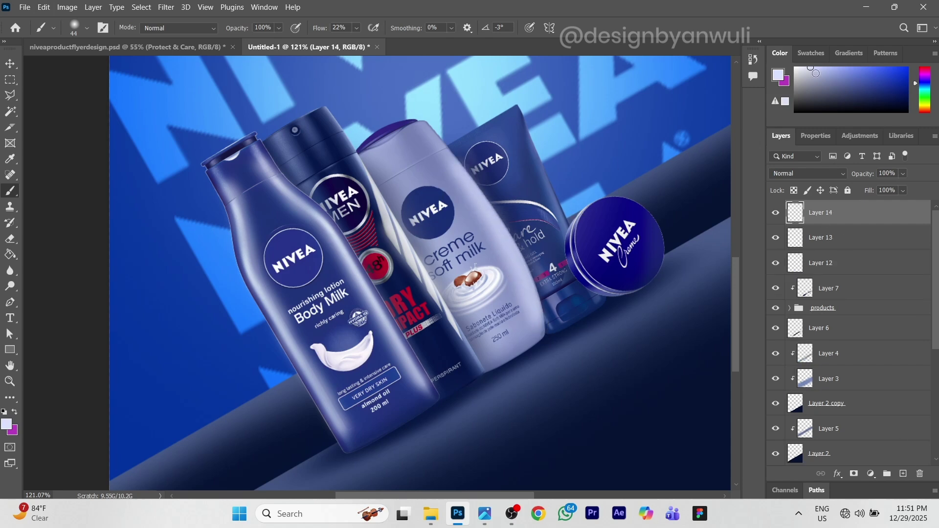
right_click(553, 219)
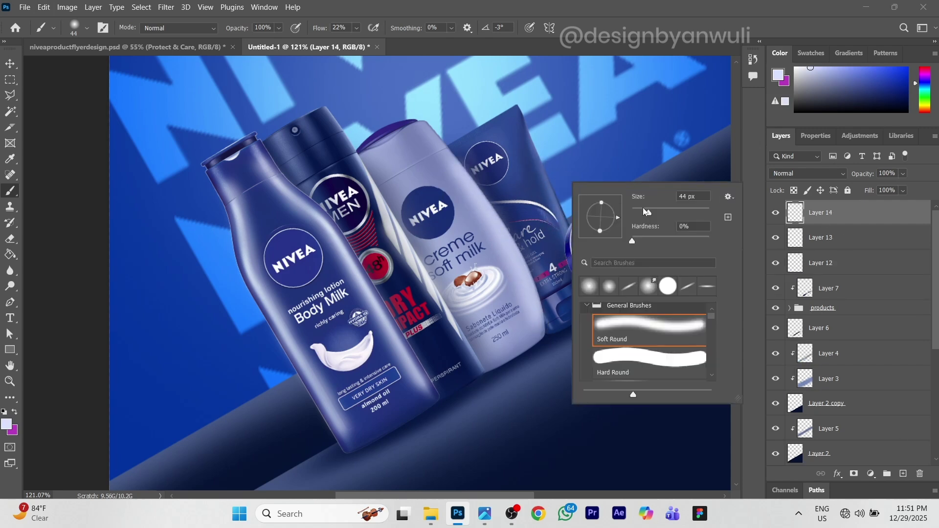
left_click_drag(645, 213, 656, 214)
key("Return")
right_click(545, 176)
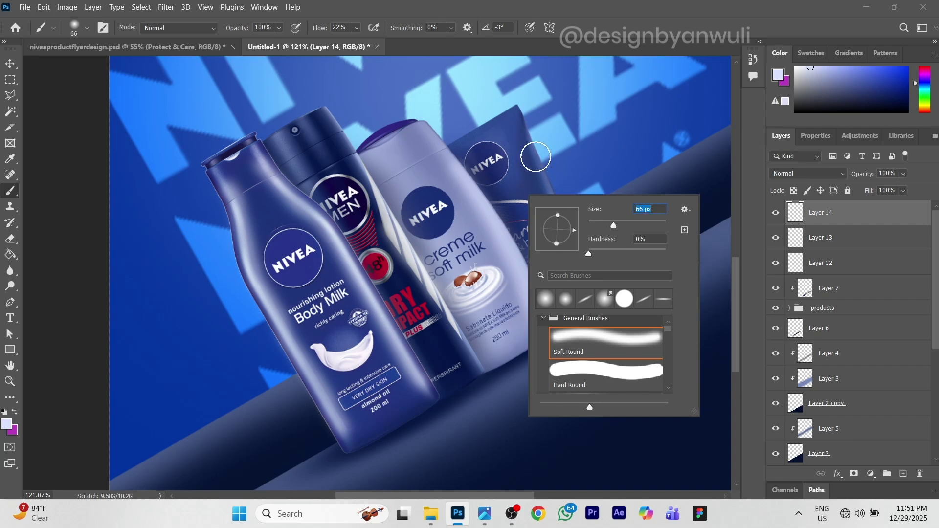
key("Return")
Brush a pale highlight around the rim of the NIVEA Creme tin on Layer 14 with a 31 px soft brush
right_click(613, 274)
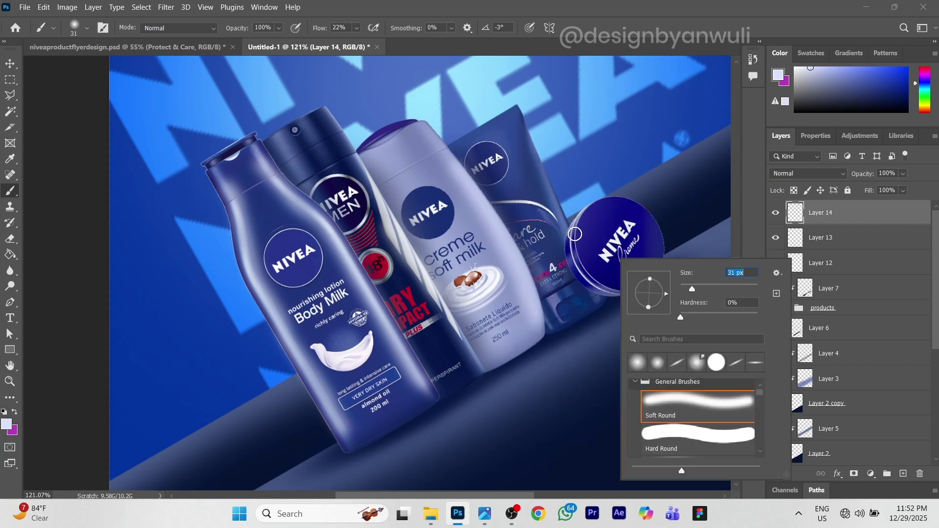
left_click_drag(705, 272, 687, 272)
key("Return")
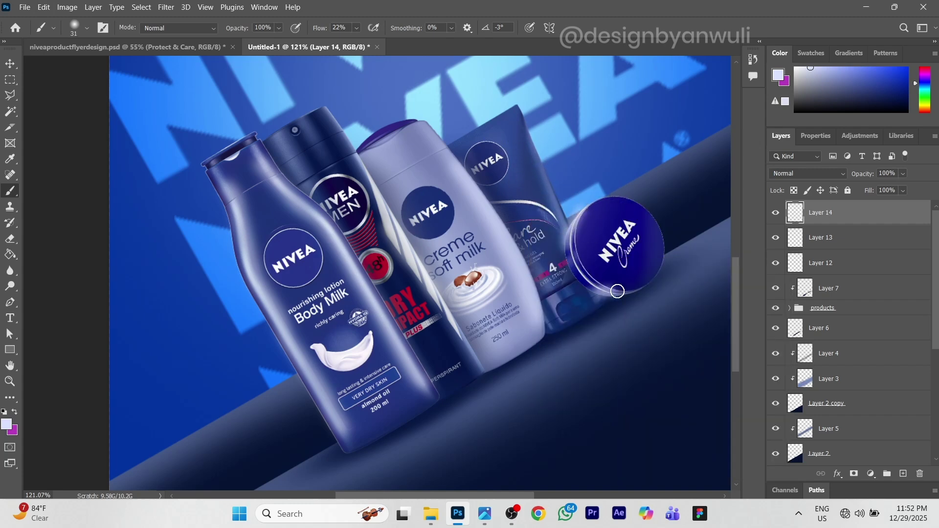
scroll(645, 240, "up", 3)
scroll(504, 214, "up", 2)
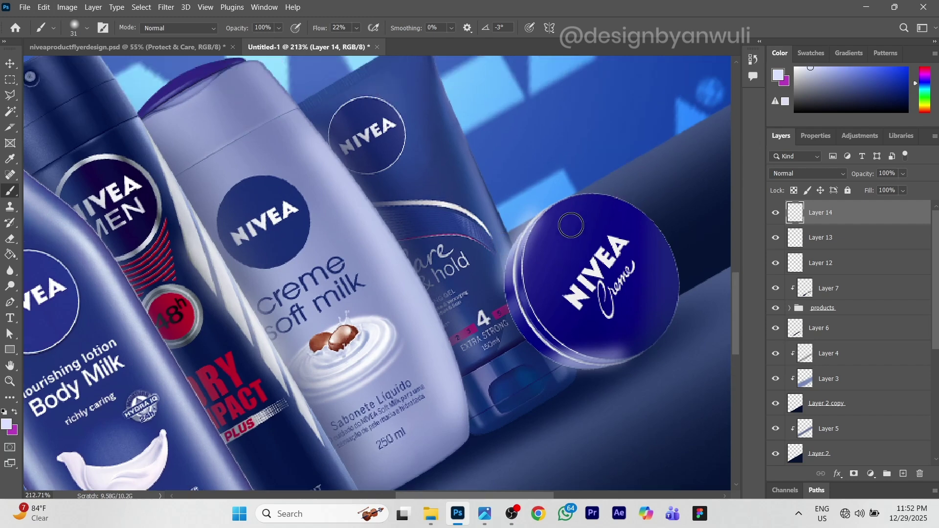
Erase the highlight spilling past the NIVEA Creme tin's rim on Layer 14 with a 37 px soft Eraser at 100% opacity
key("e")
right_click(488, 208)
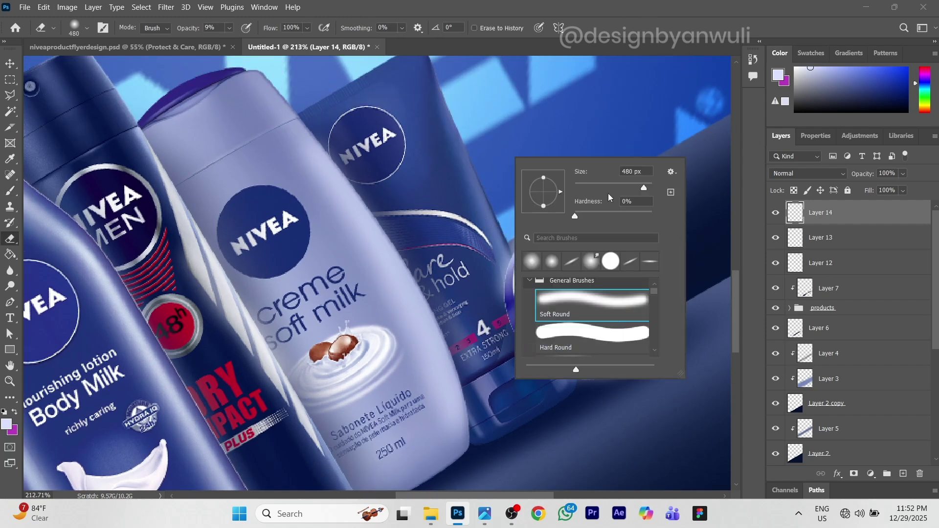
key("Return")
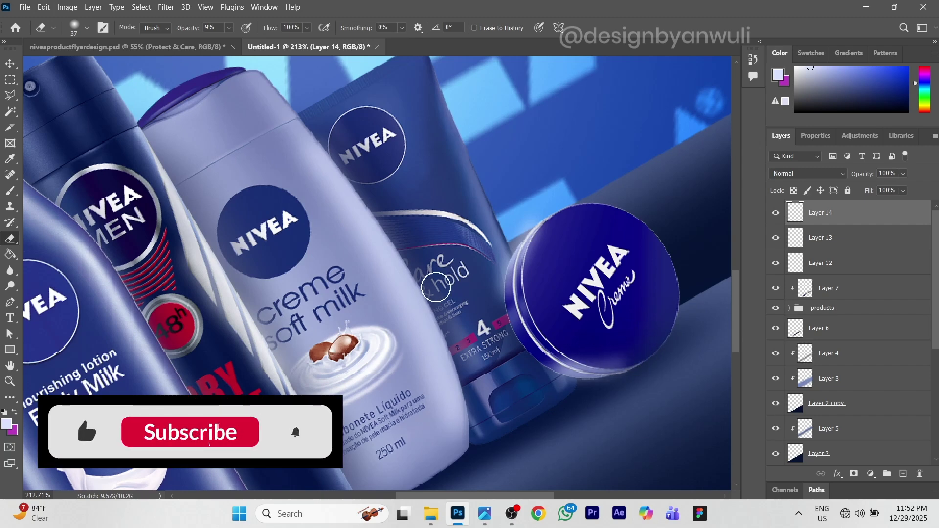
scroll(441, 285, "down", 6)
left_click_drag(188, 28, 239, 28)
scroll(563, 311, "up", 10)
left_click_drag(485, 348, 519, 346)
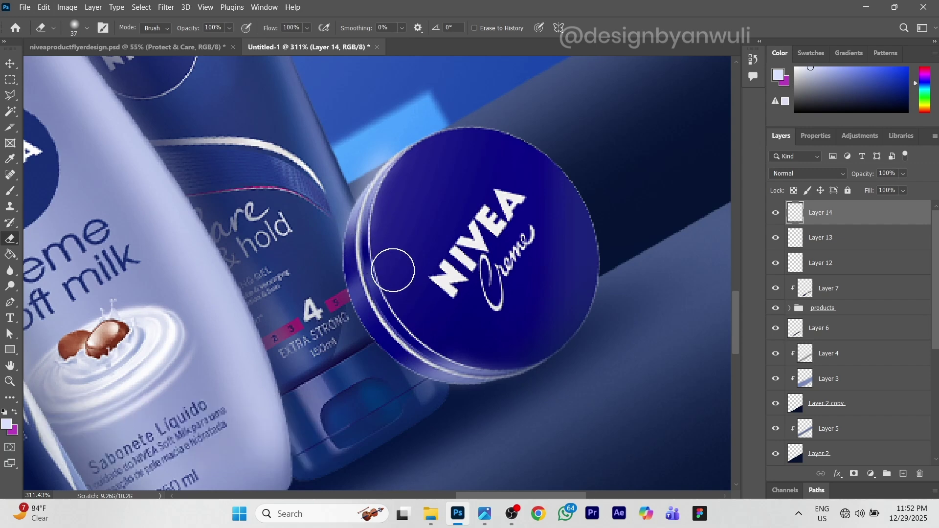
scroll(384, 257, "down", 6)
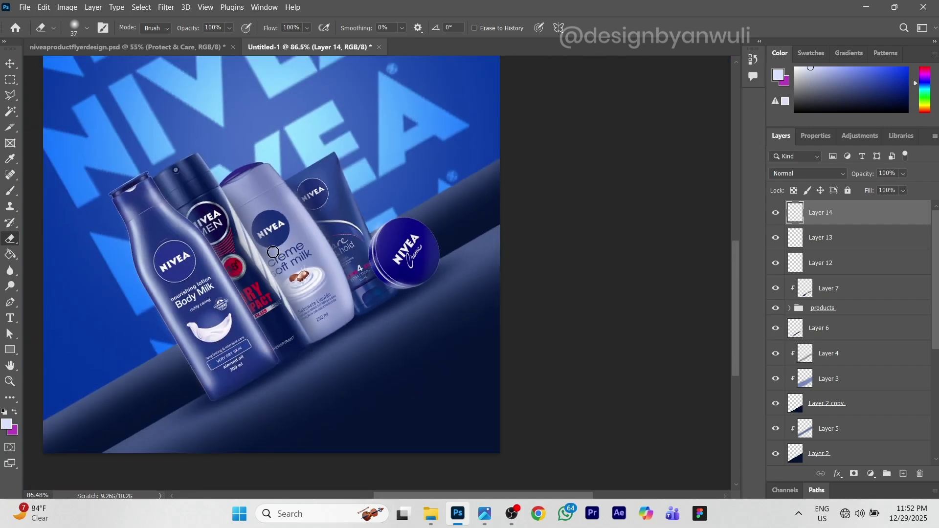
scroll(299, 248, "down", 2)
scroll(298, 247, "down", 2)
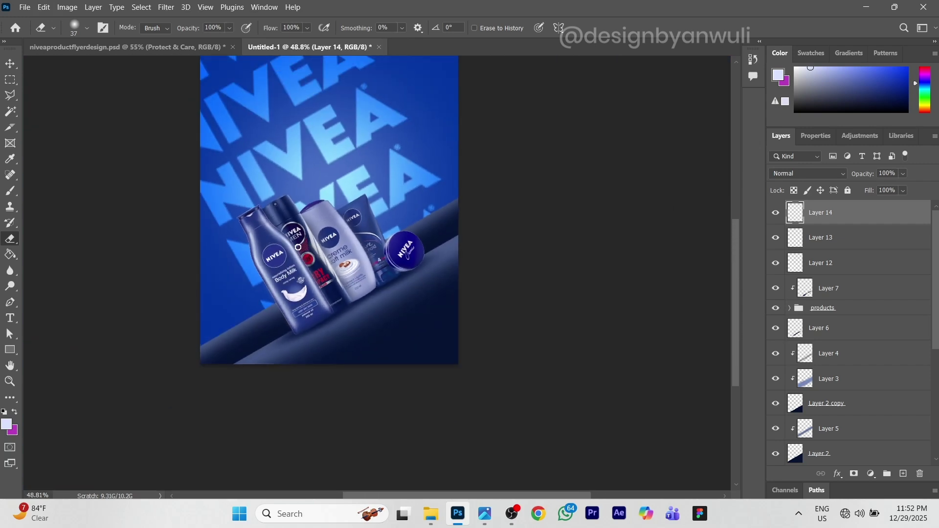
Toggle the highlight layers Layer 12, Layer 13 and Layer 14 off and on to compare the products without and with edge highlights
key("v")
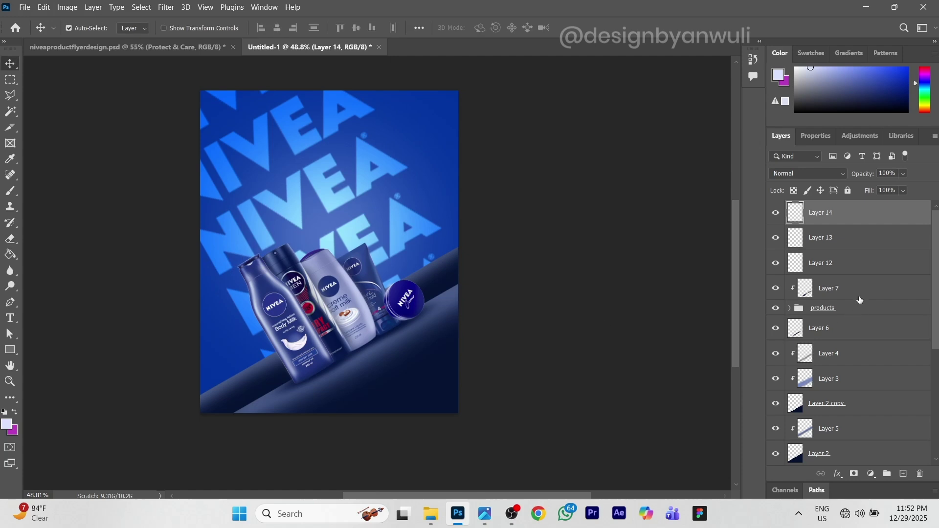
left_click(777, 214)
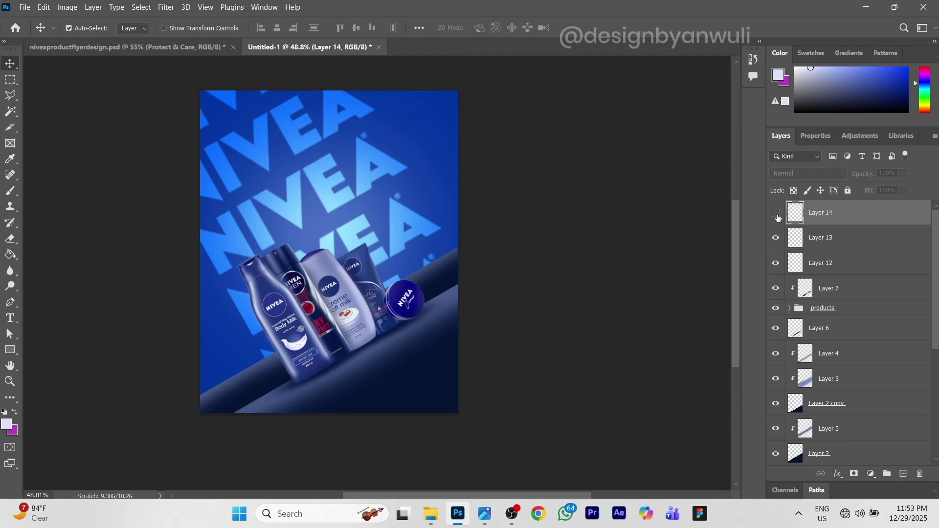
left_click(777, 238)
left_click(777, 264)
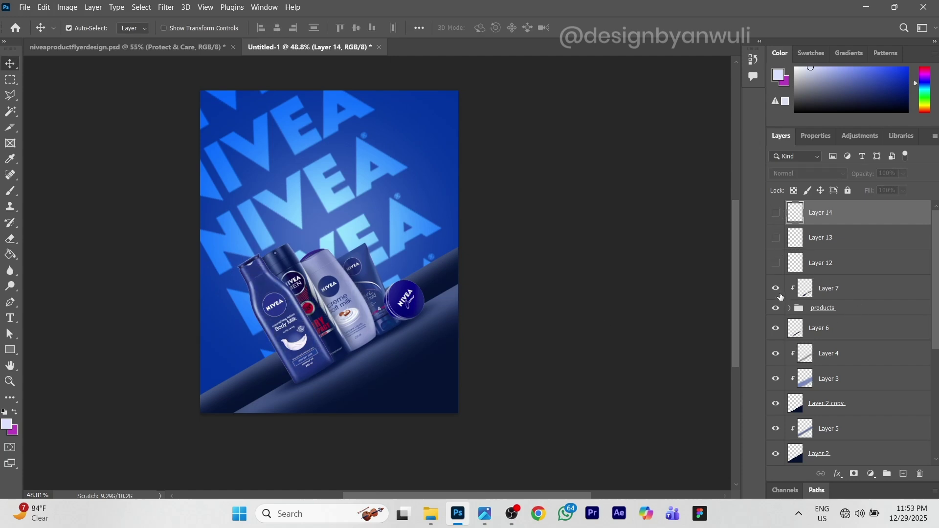
left_click(777, 265)
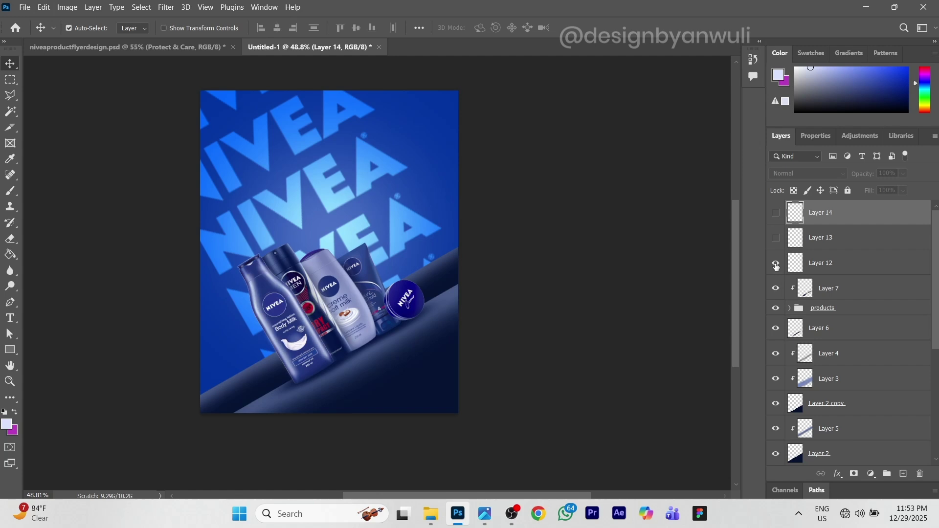
left_click(776, 238)
left_click(777, 213)
Inspect the highlighted product lineup and compare it with the reference design in niveaproductflyerdesign.psd
scroll(351, 319, "up", 2)
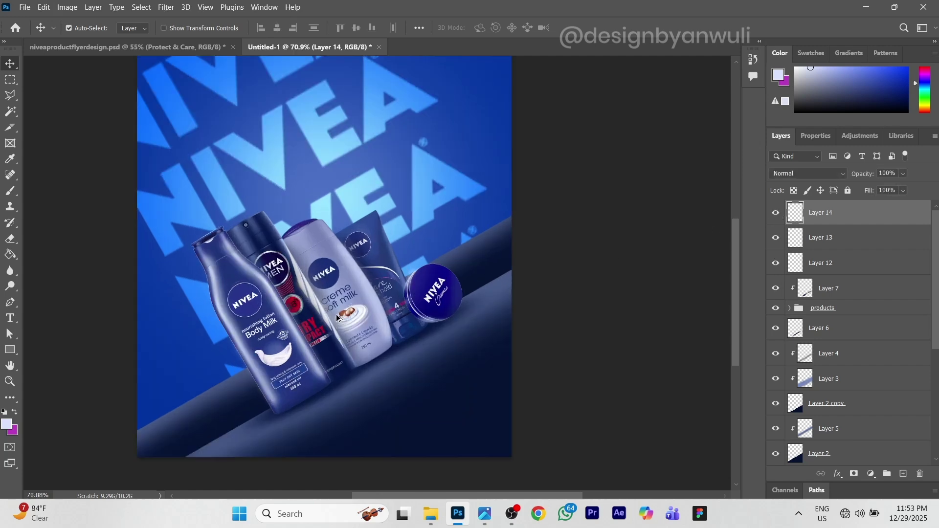
scroll(130, 278, "down", 1)
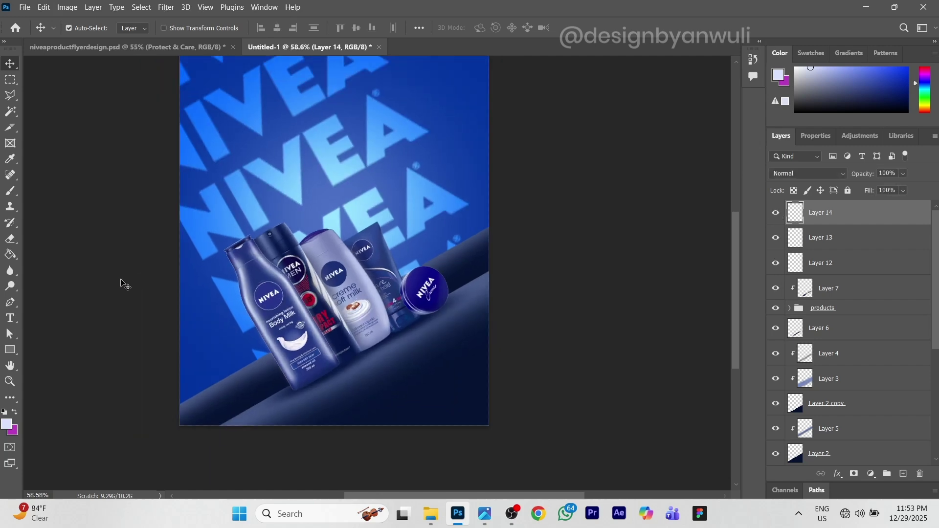
scroll(123, 283, "down", 1)
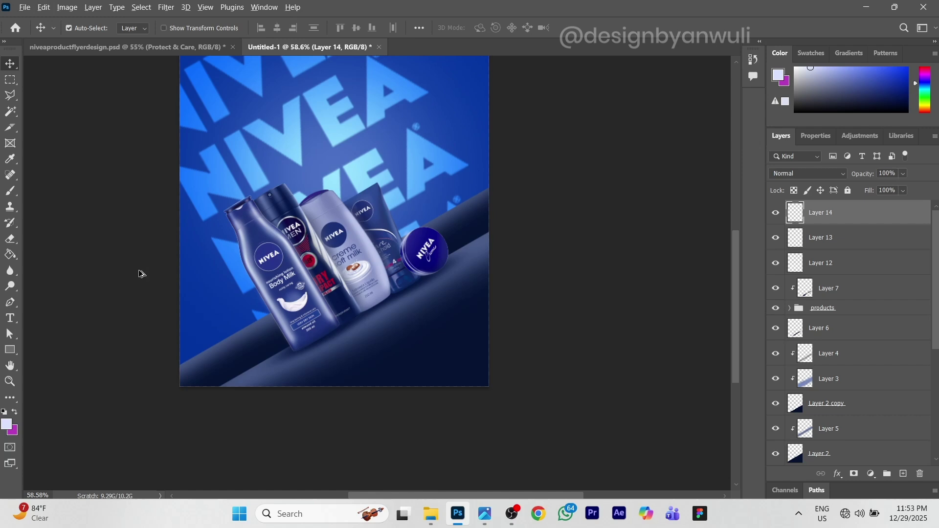
scroll(140, 274, "down", 1)
scroll(198, 142, "up", 1)
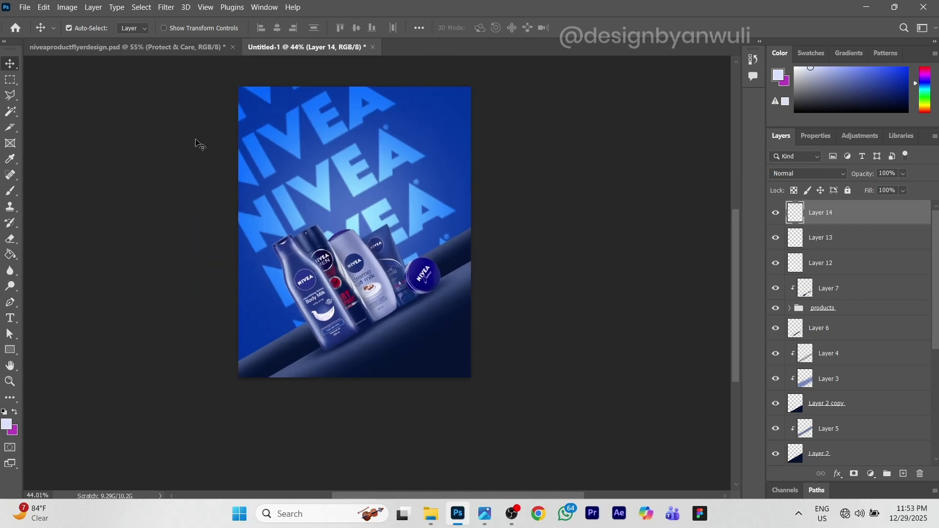
left_click(156, 49)
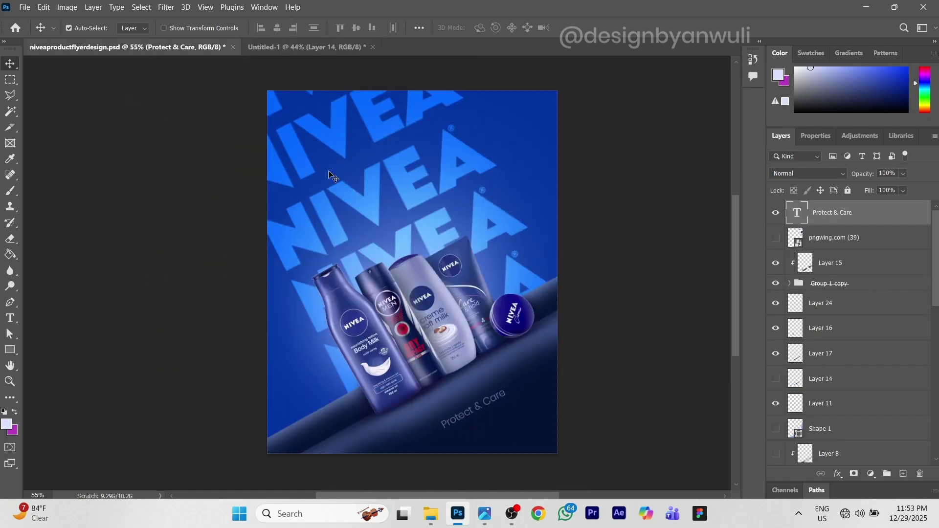
left_click(319, 49)
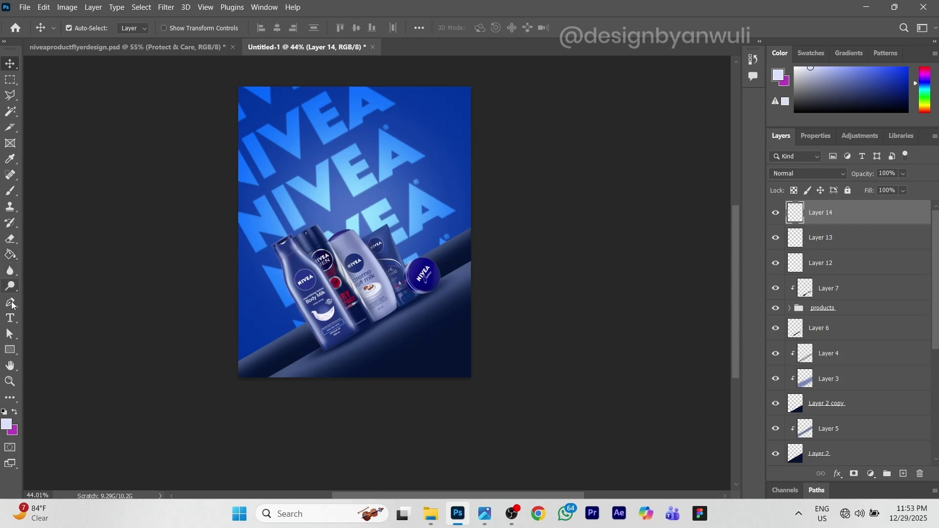
Add a text layer reading "Product & Care" in Poppins Light at 6.18 pt over the logo background
left_click(14, 322)
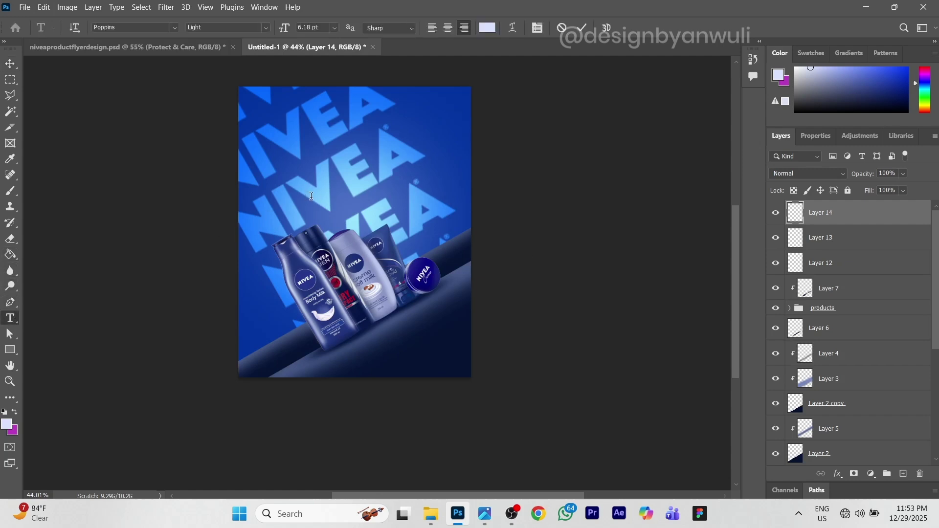
left_click(311, 195)
left_click(311, 196)
type("Pro")
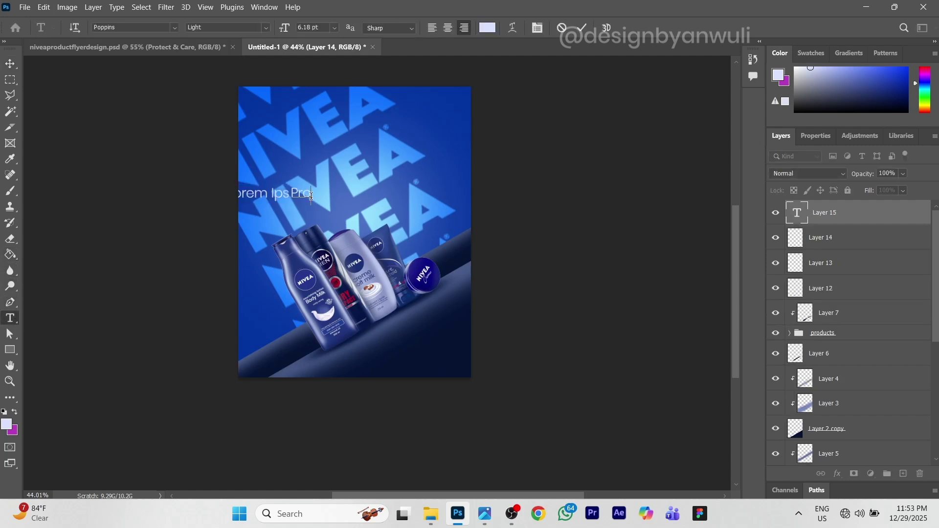
type("duct & Care")
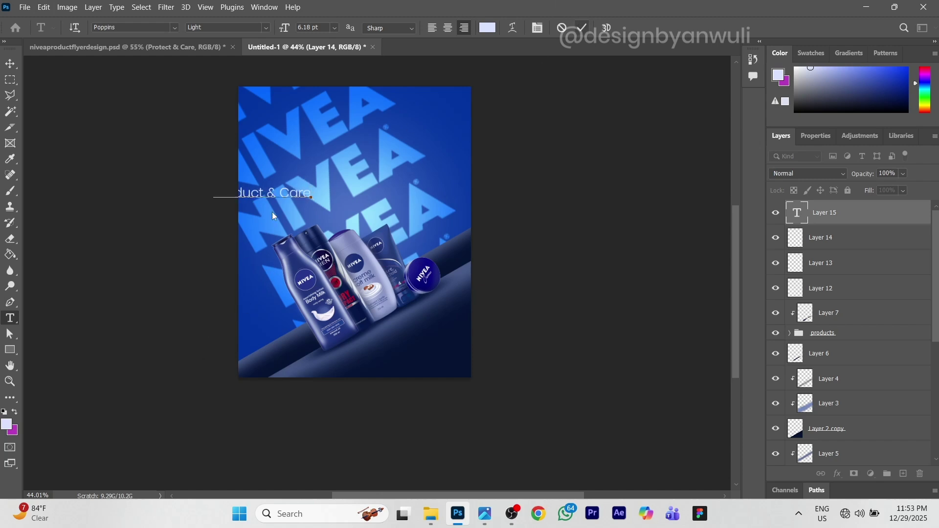
key("ctrl+Return")
key("v")
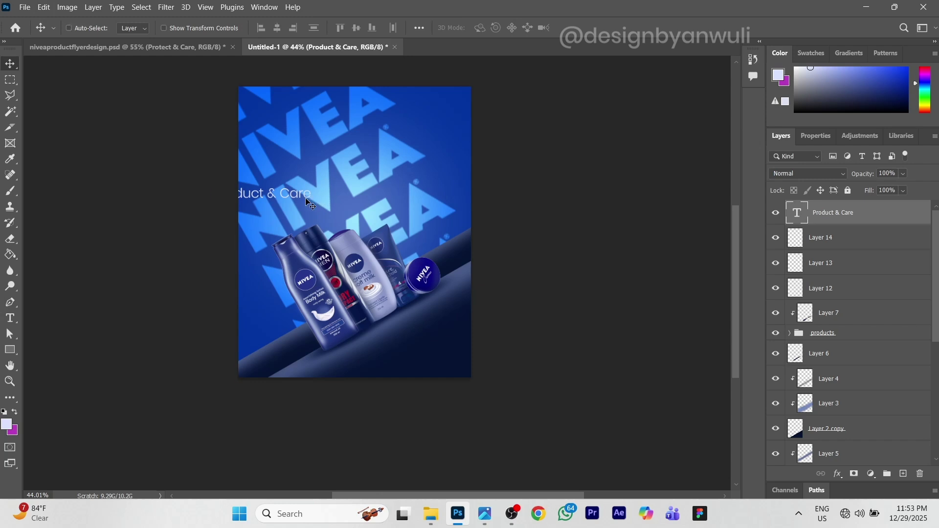
Shrink the "Product & Care" text to about 3.98 pt, tilt it along the slope and place it on the dark diagonal base below the products
key("ctrl+t")
left_click_drag(225, 195, 409, 333)
key("Return")
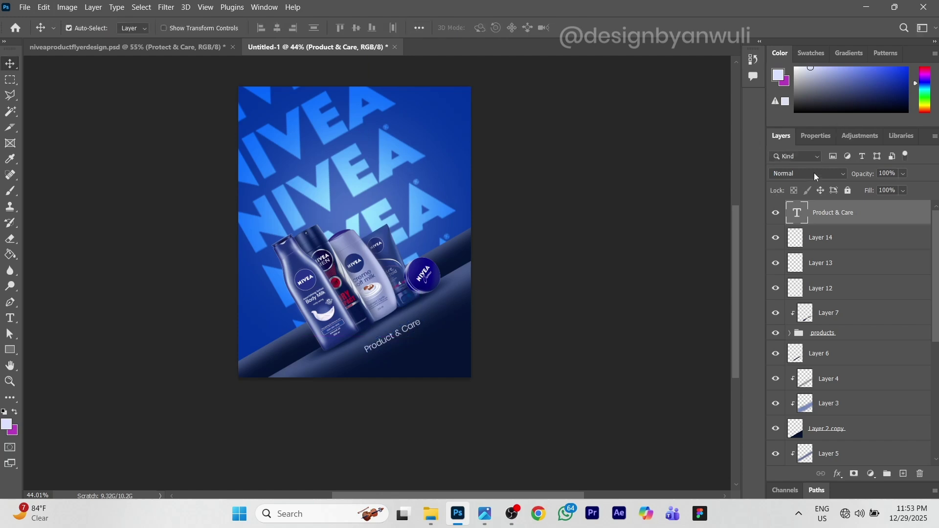
Change the "Product & Care" text colour to a light periwinkle blue, about #b3c2fc
left_click(815, 136)
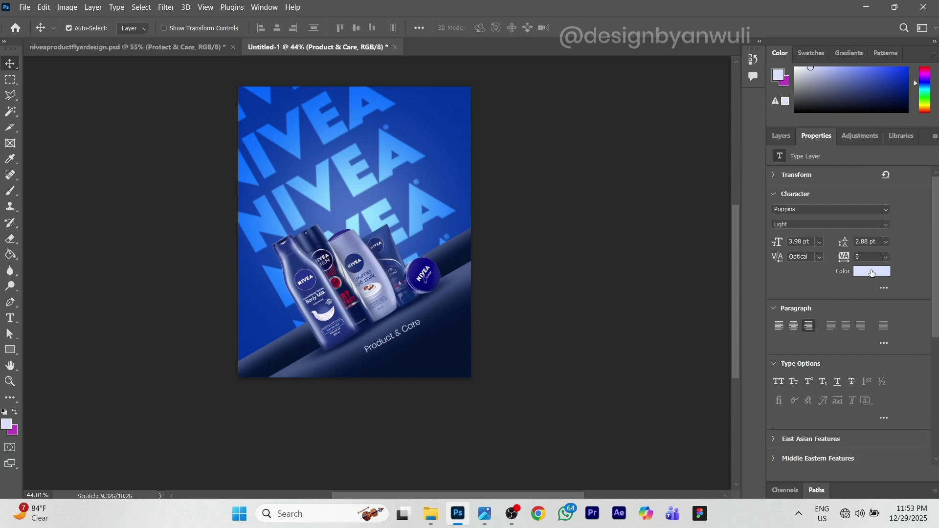
left_click(876, 272)
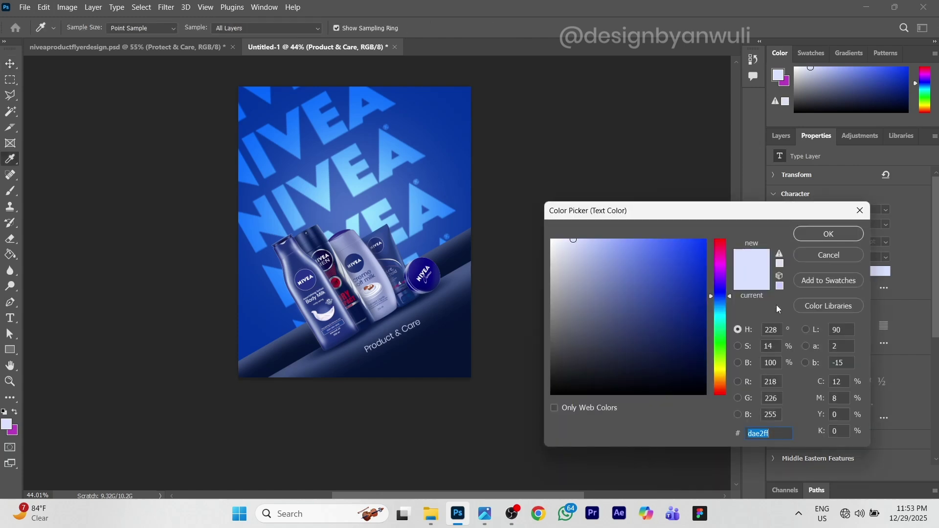
left_click(597, 240)
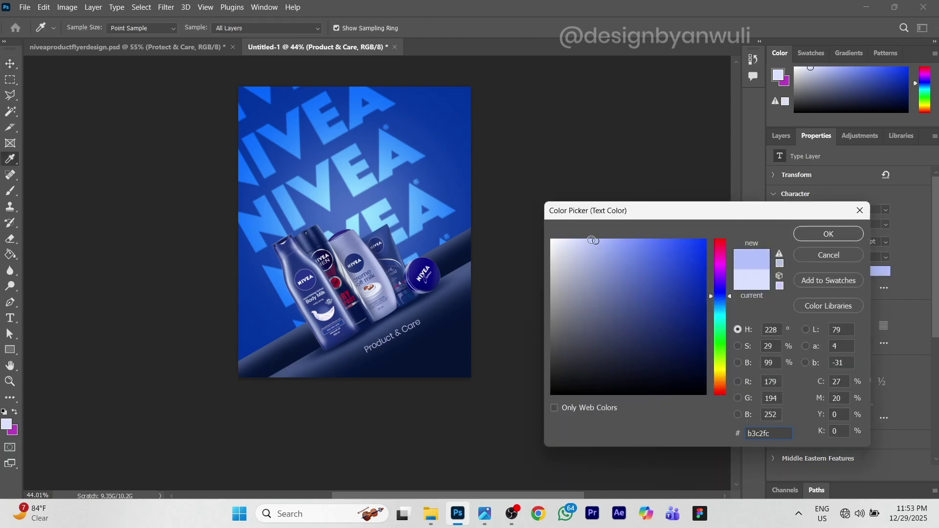
left_click(810, 236)
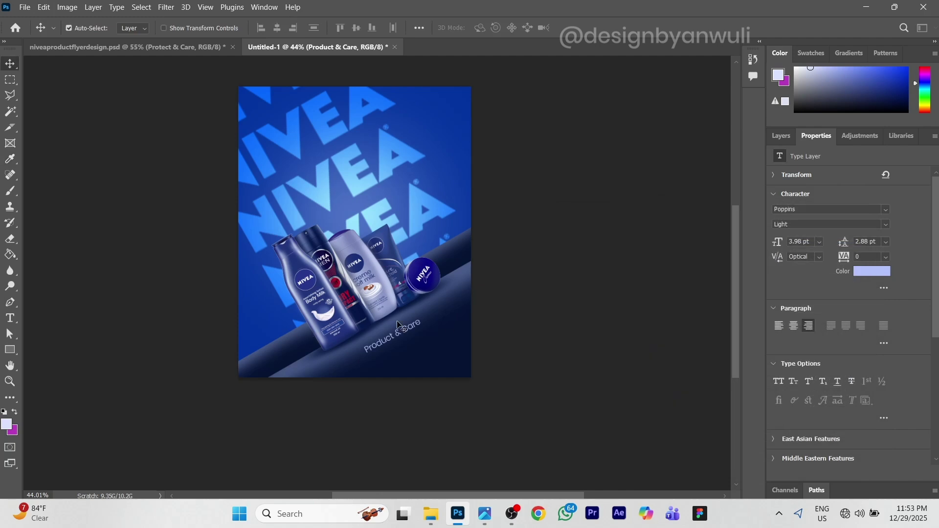
Check the caption in niveaproductflyerdesign.psd and lower the "Product & Care" text layer's opacity to 73% in Untitled-1
left_click(153, 48)
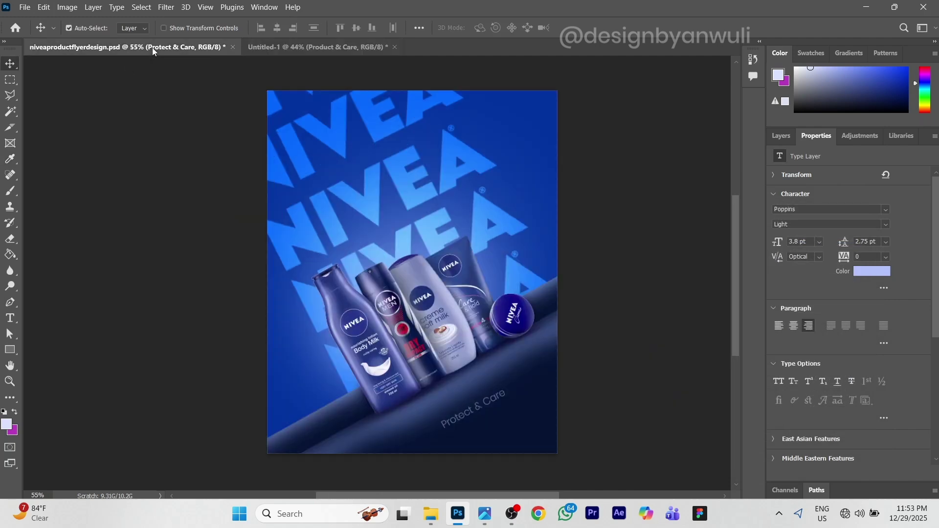
left_click(341, 49)
left_click(783, 135)
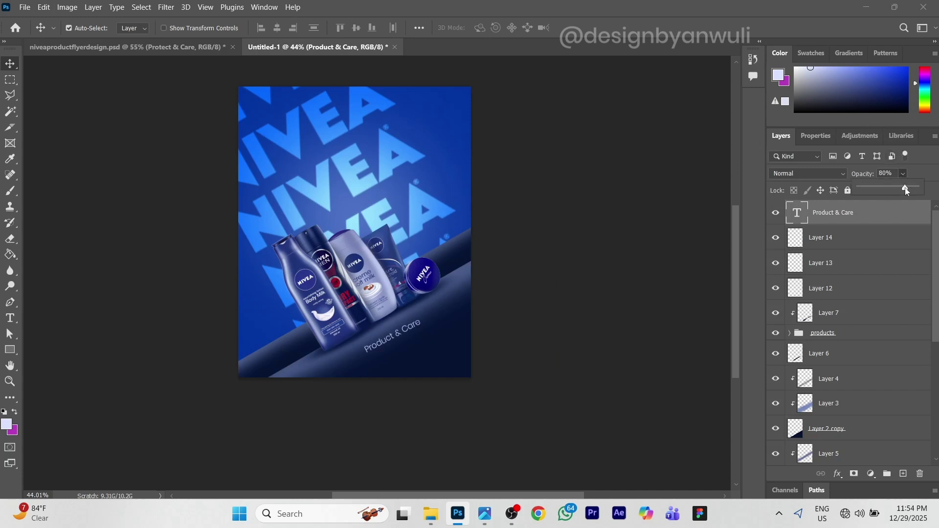
left_click(846, 217)
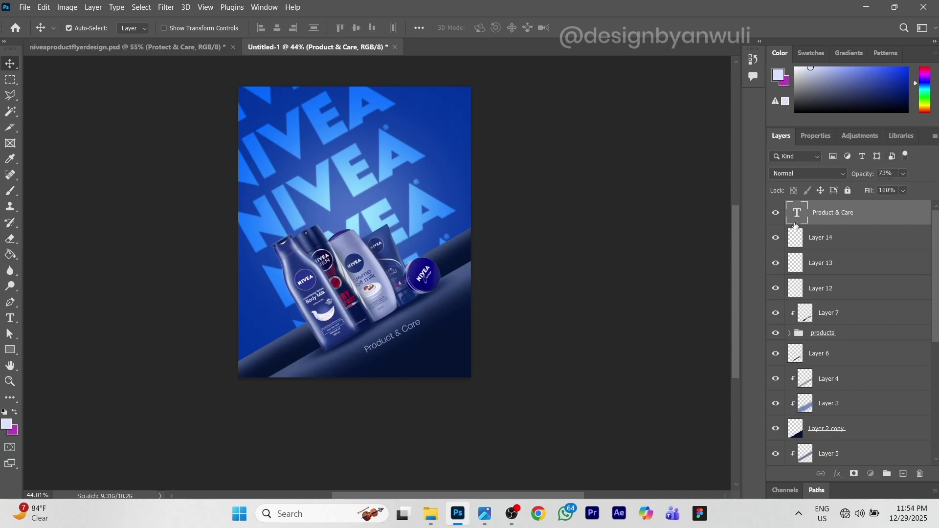
Rotate the "Product & Care" text by about -1.84° to align it with the slope of the diagonal base
key("ctrl+t")
left_click_drag(447, 295, 442, 299)
scroll(431, 333, "up", 3)
scroll(423, 324, "up", 5)
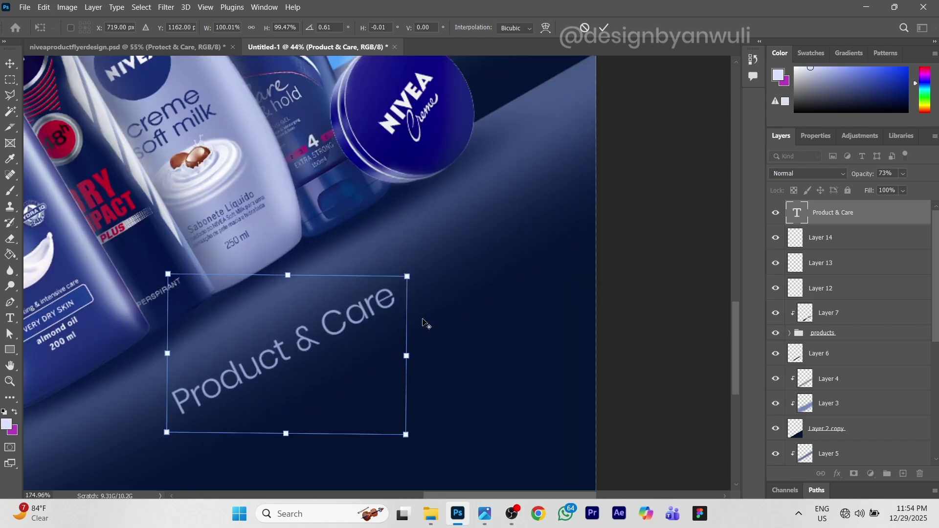
left_click_drag(419, 247, 419, 252)
key("Return")
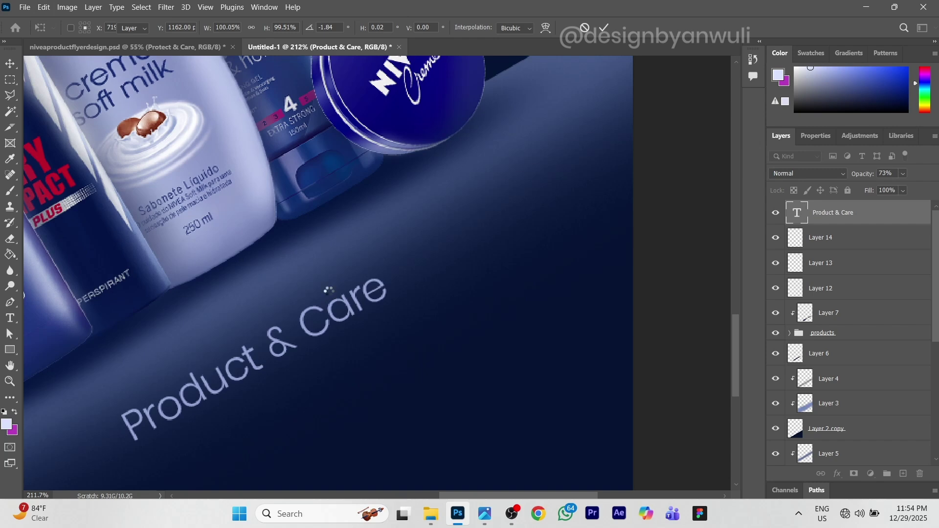
View the whole captioned flyer and switch to niveaproductflyerdesign.psd to compare the two designs
scroll(290, 294, "down", 12)
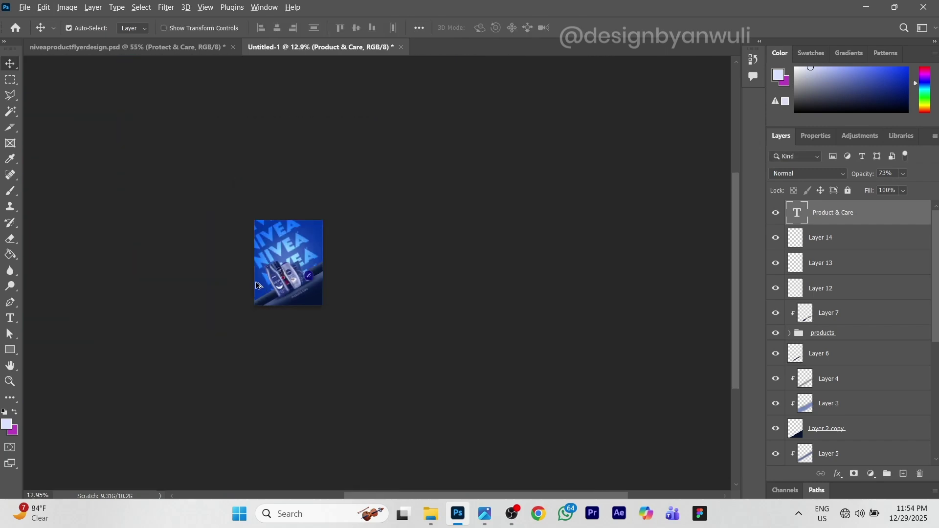
scroll(274, 255, "up", 5)
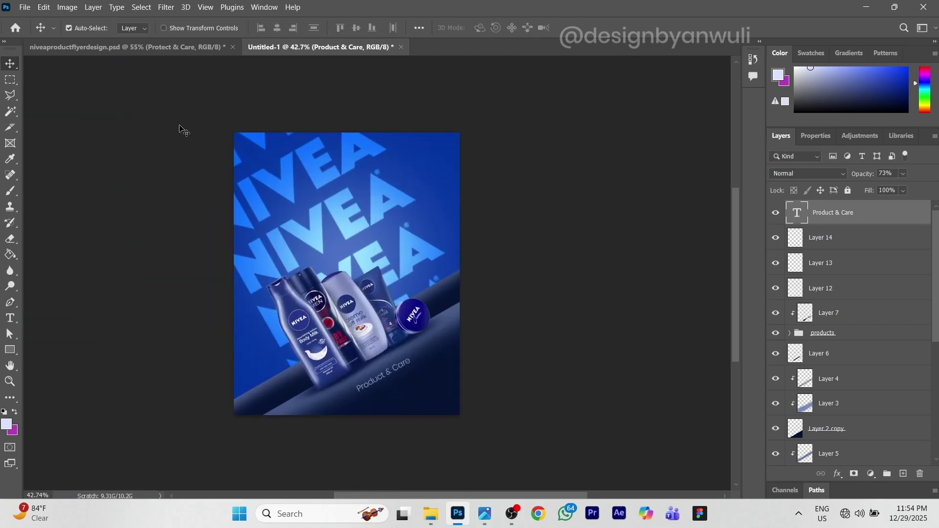
left_click(178, 49)
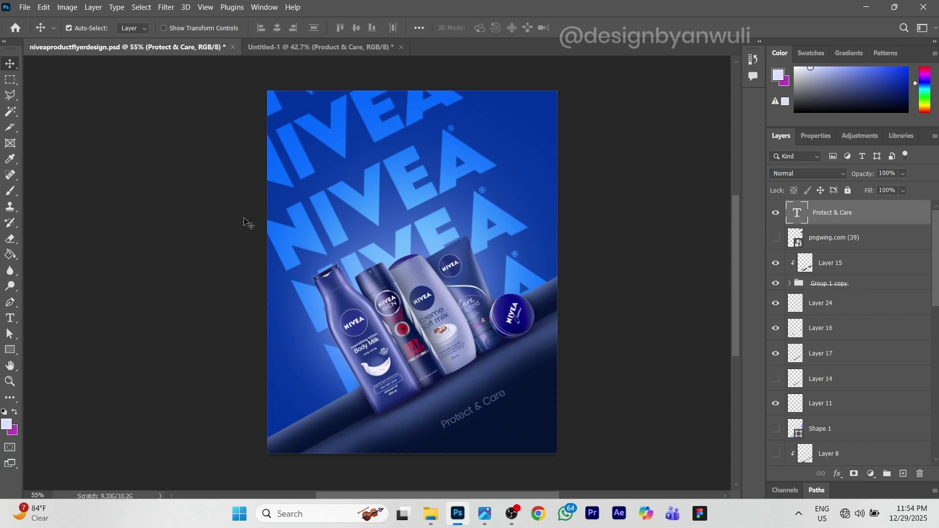